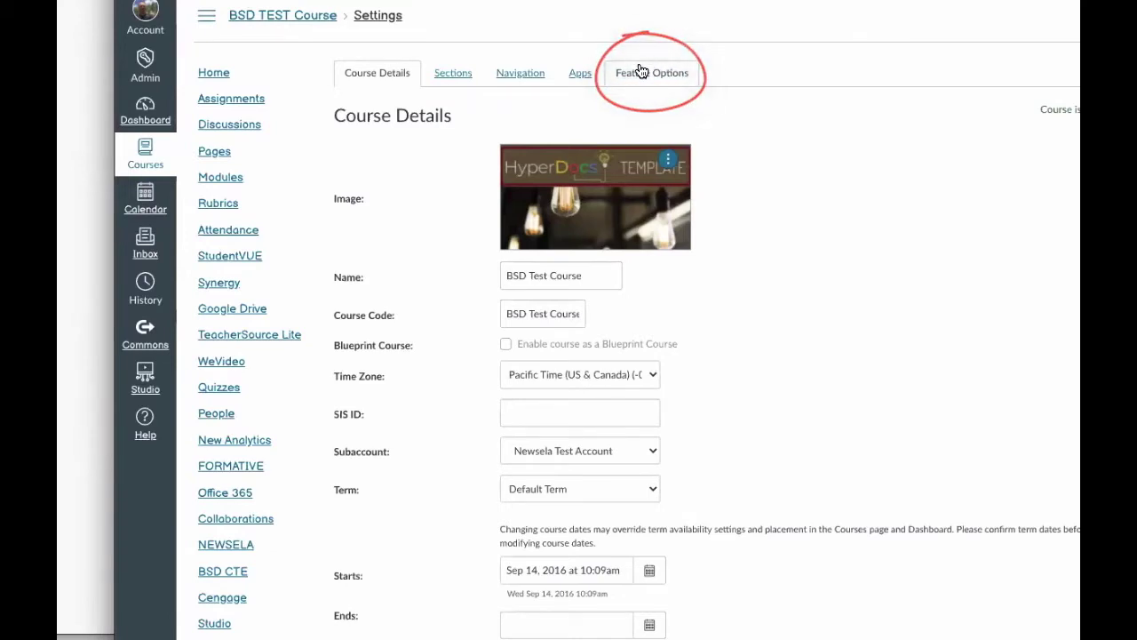
# Open the course's feature options and switch RCE Enhancements on and back off.
pyautogui.click(640, 72)
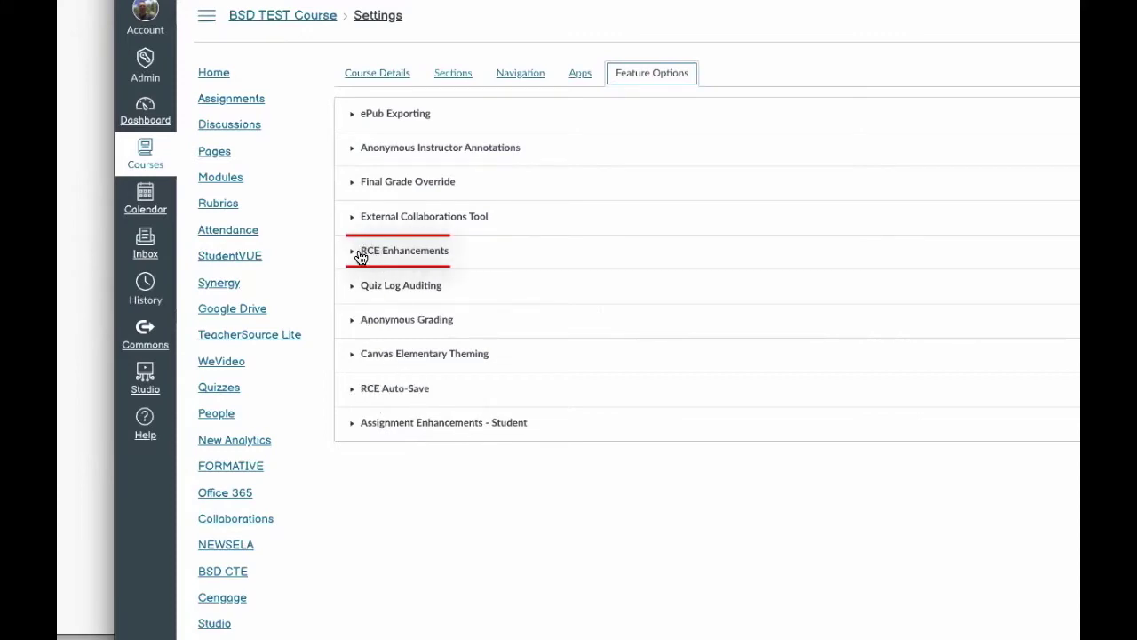
pyautogui.moveTo(446, 252); pyautogui.dragTo(361, 252)
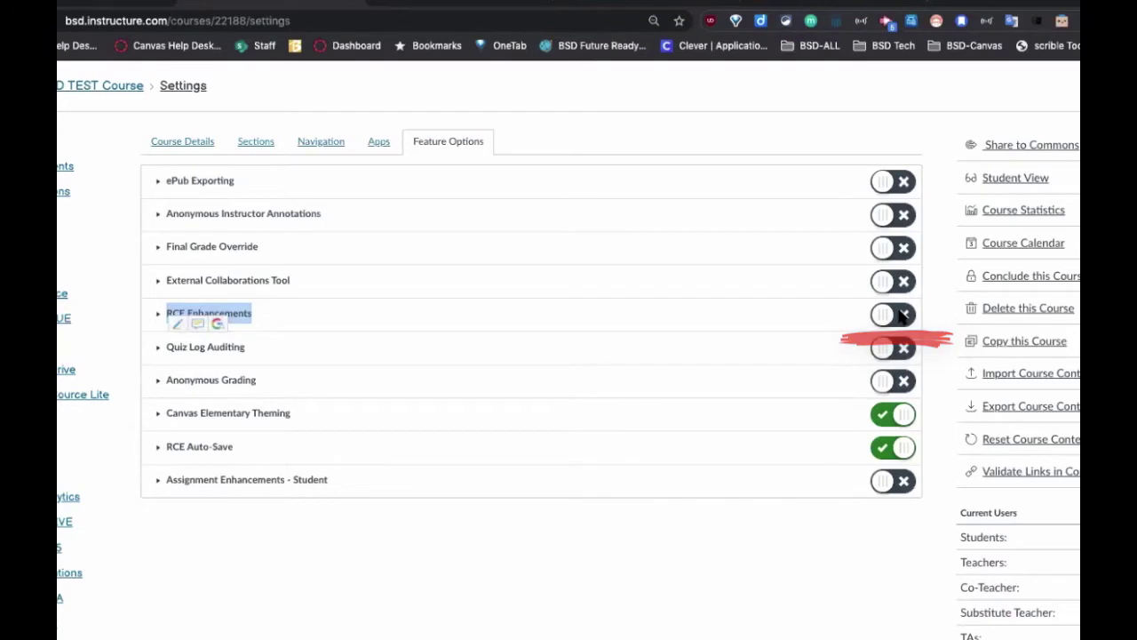
pyautogui.click(899, 314)
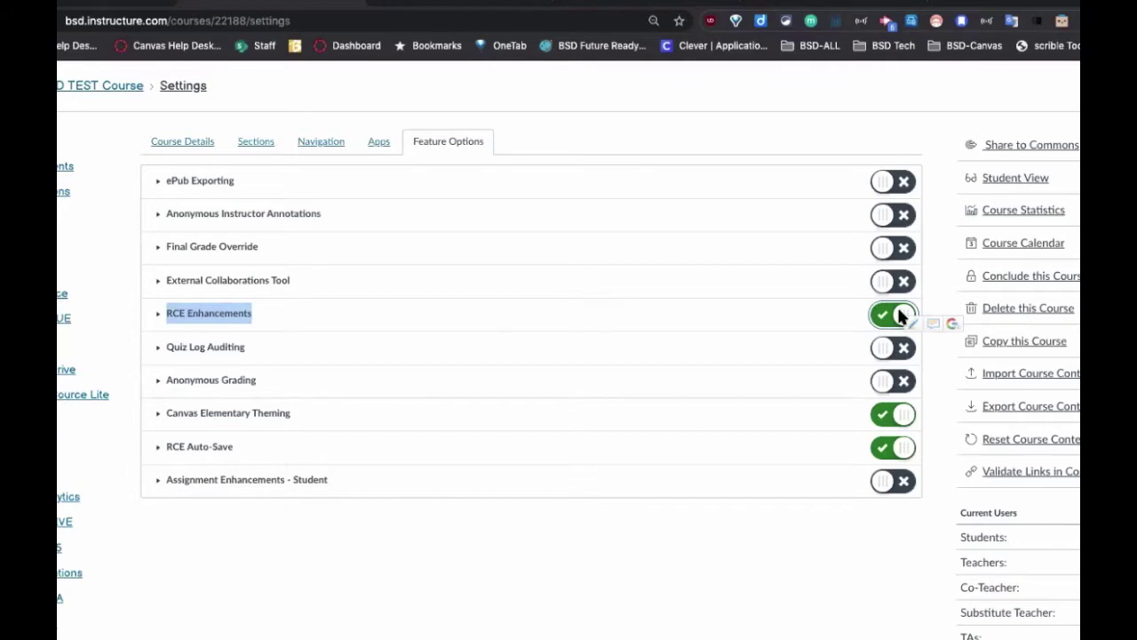
pyautogui.click(899, 314)
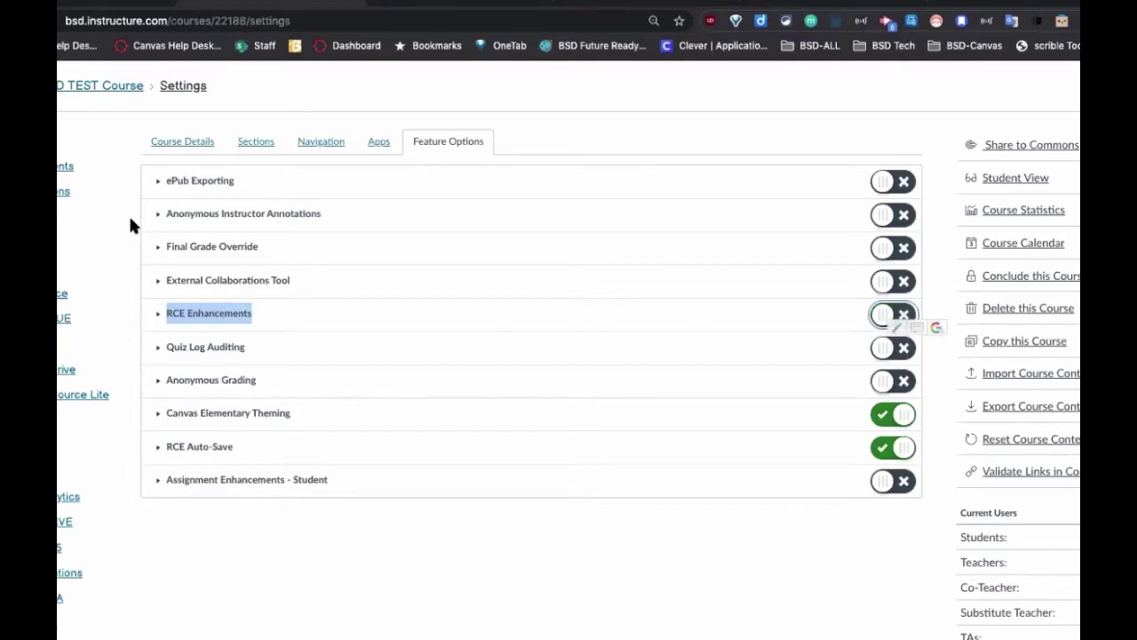
# Open the course's Pages in a new browser tab, list all pages, and start a new assignment.
pyautogui.rightClick(27, 218)
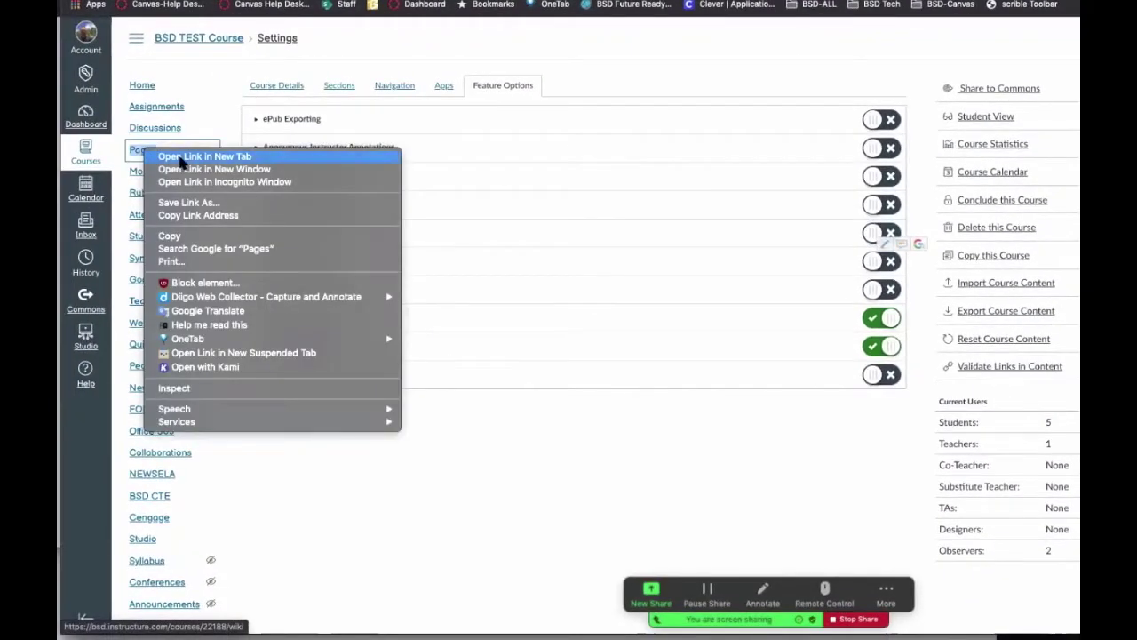
pyautogui.click(190, 157)
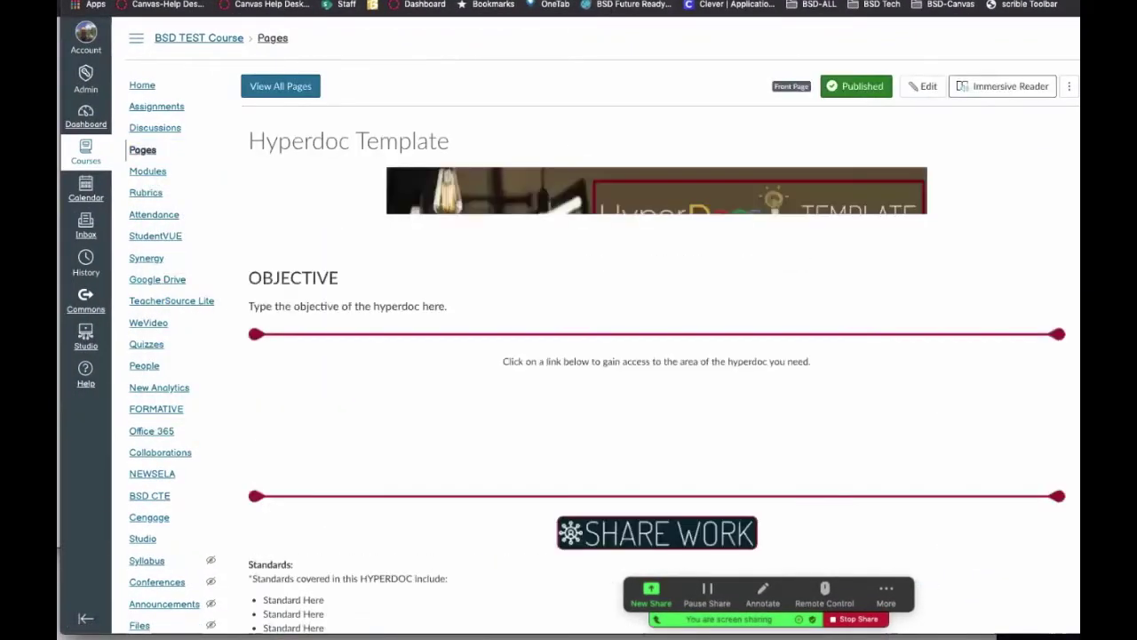
pyautogui.click(295, 84)
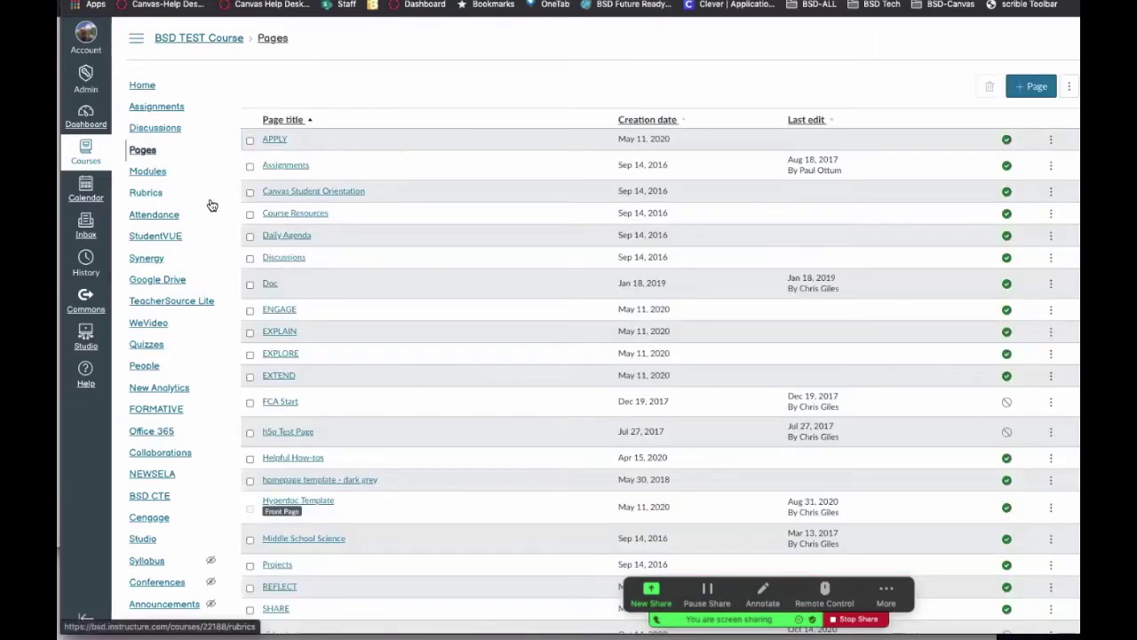
pyautogui.click(164, 108)
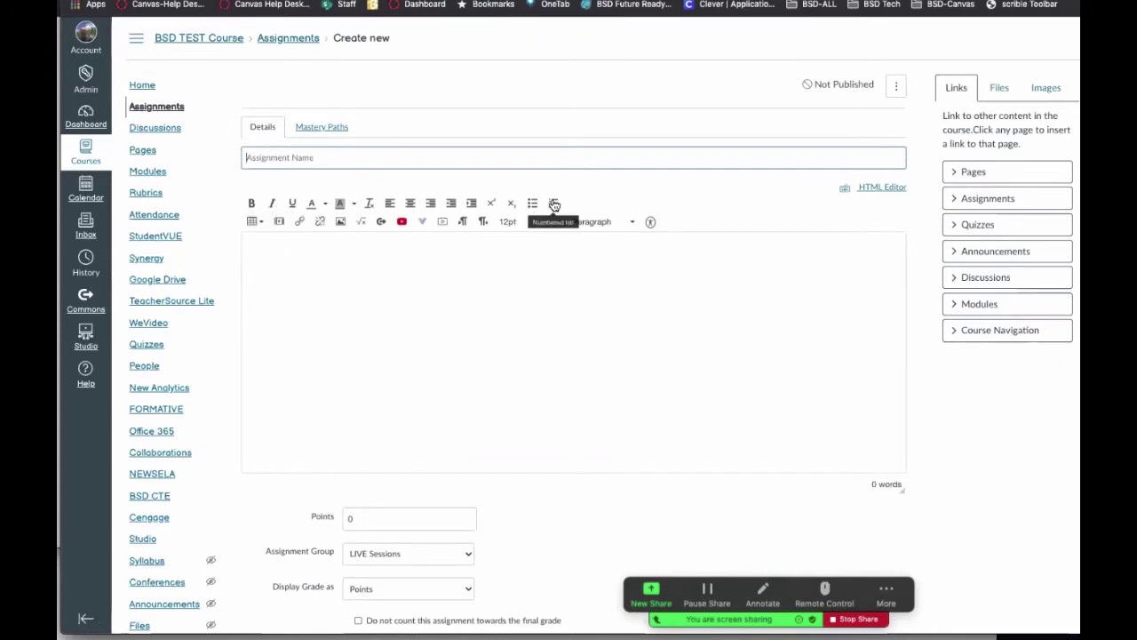
# Examine the old rich content editor's toolbar and its list of external tools on the new assignment.
pyautogui.moveTo(693, 224); pyautogui.dragTo(360, 192)
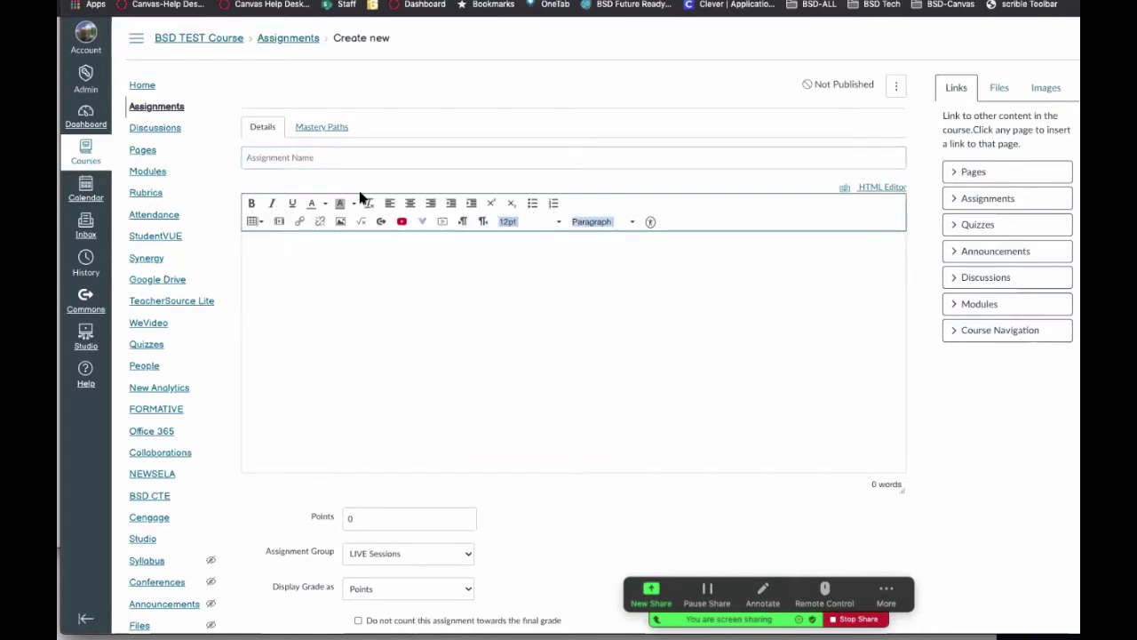
pyautogui.click(403, 279)
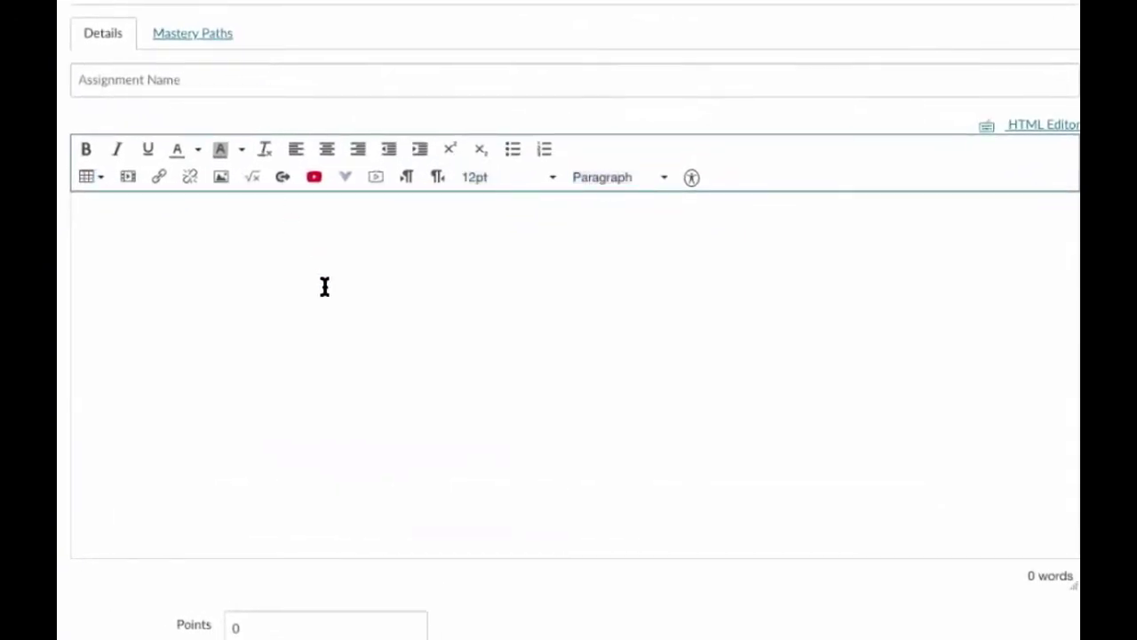
pyautogui.click(343, 183)
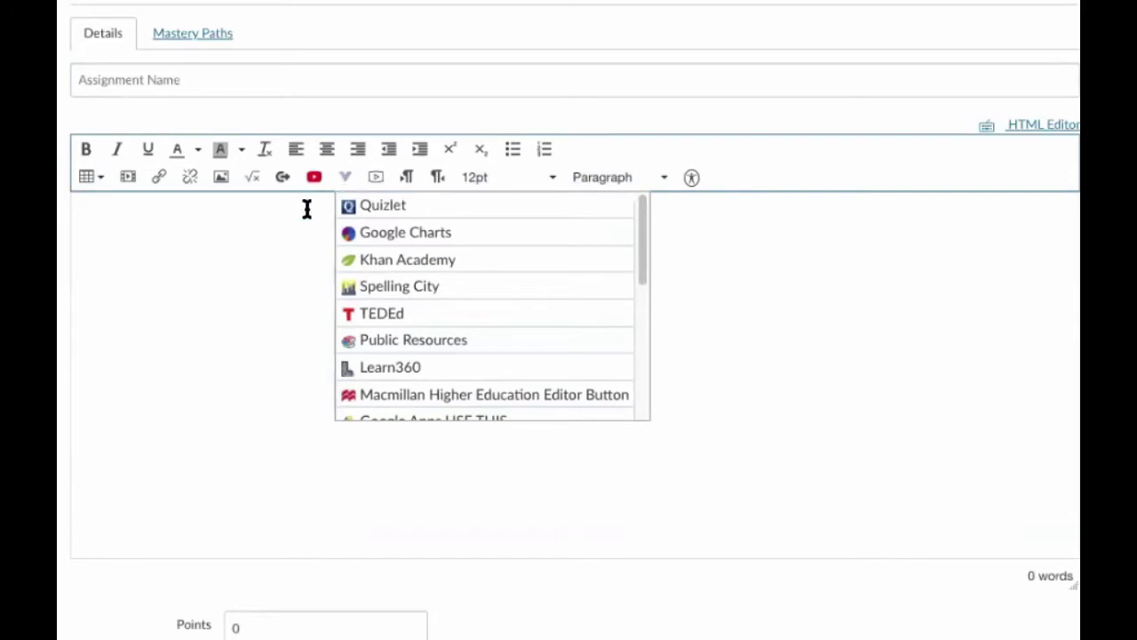
pyautogui.click(259, 231)
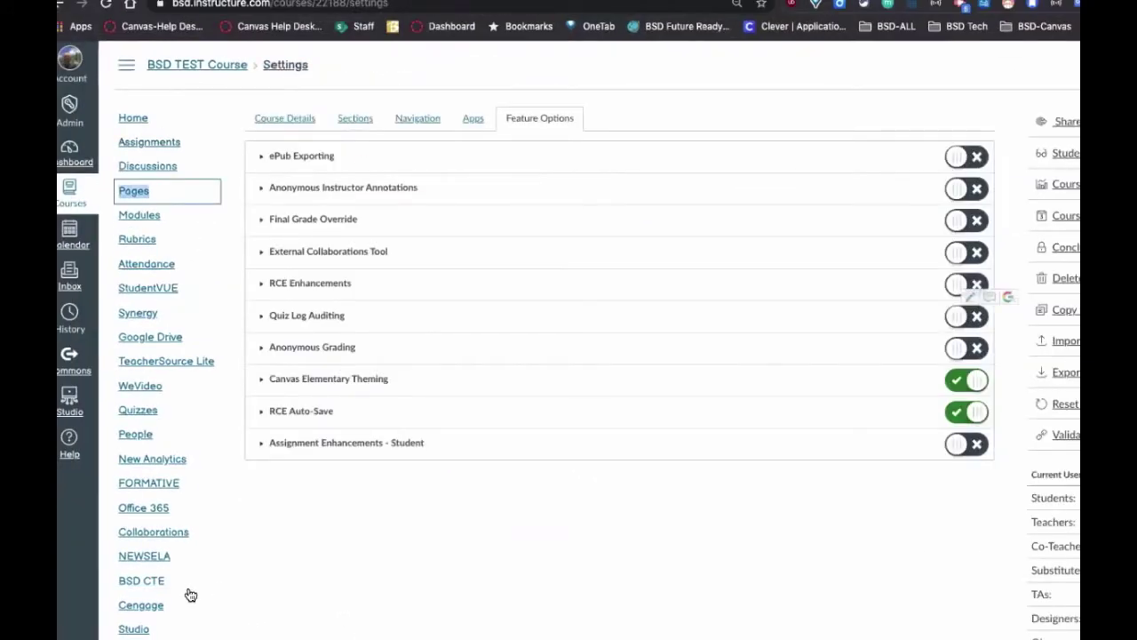
# Enable RCE Enhancements in the course's feature options and reload the new assignment page.
pyautogui.moveTo(354, 282); pyautogui.dragTo(278, 282)
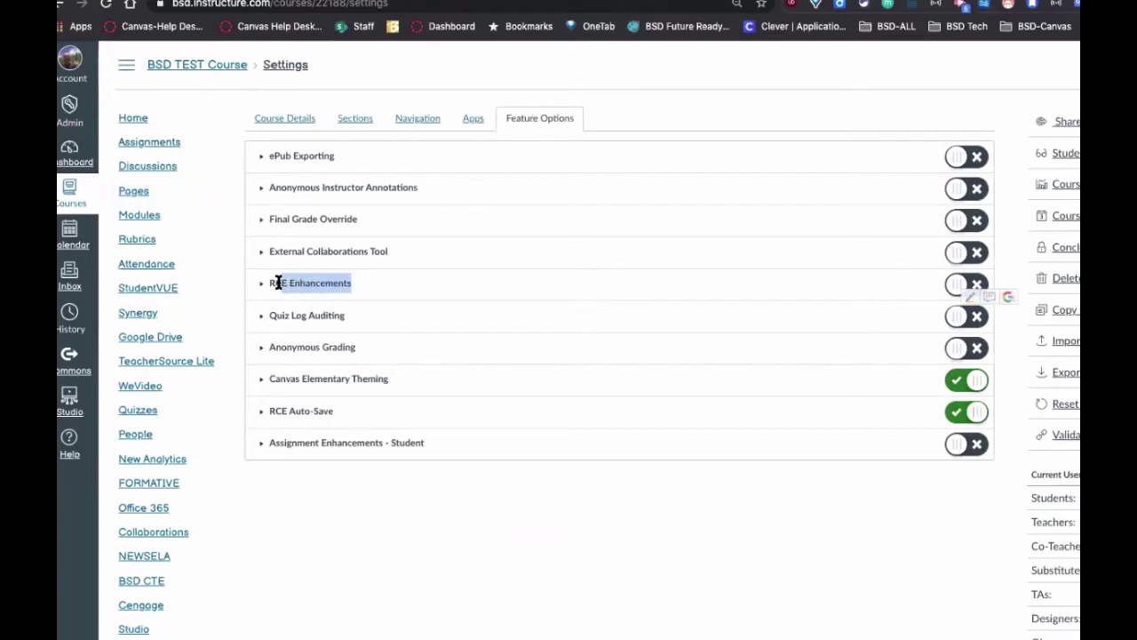
pyautogui.click(974, 284)
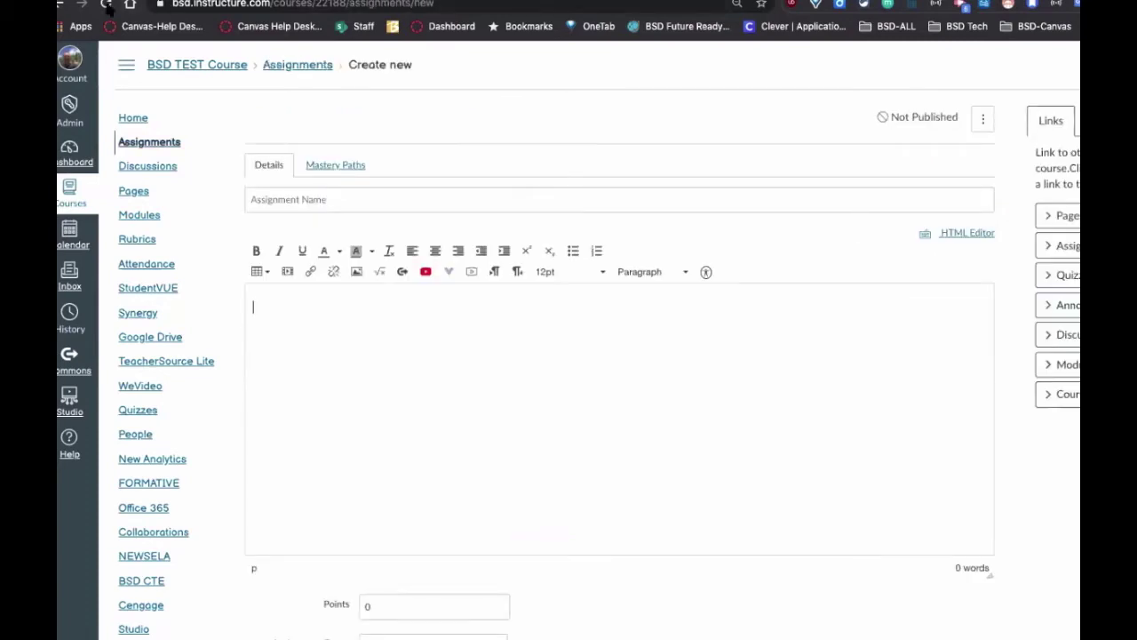
pyautogui.click(105, 5)
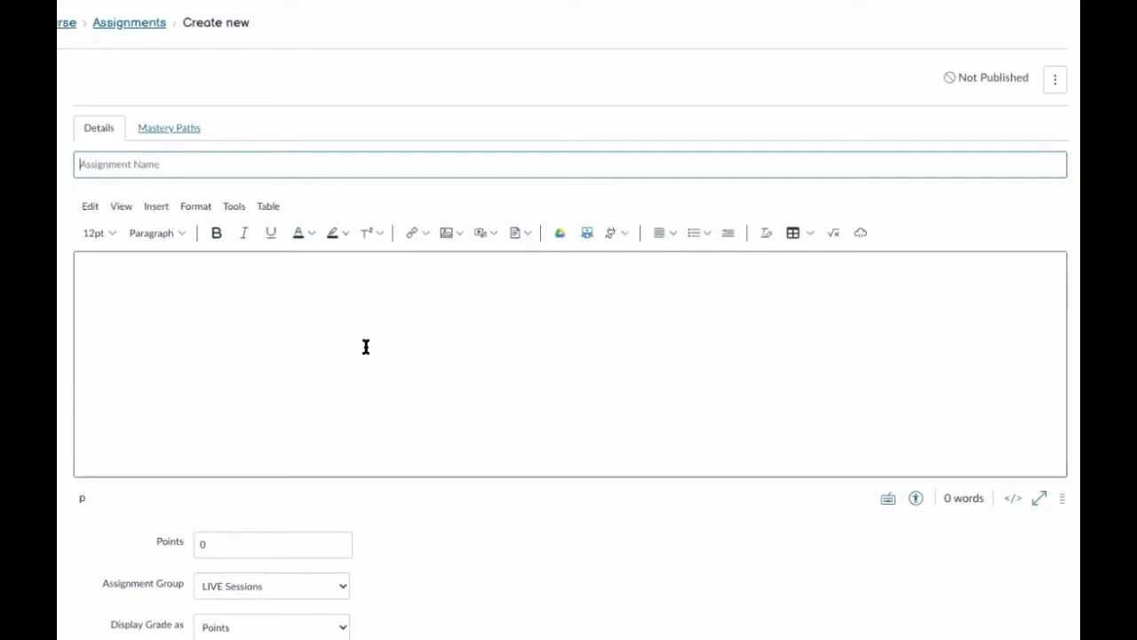
# Examine the new editor's font size, paragraph, superscript/subscript, link, image and Google Apps options, leaving the assignment description empty.
pyautogui.click(117, 234)
pyautogui.click(179, 234)
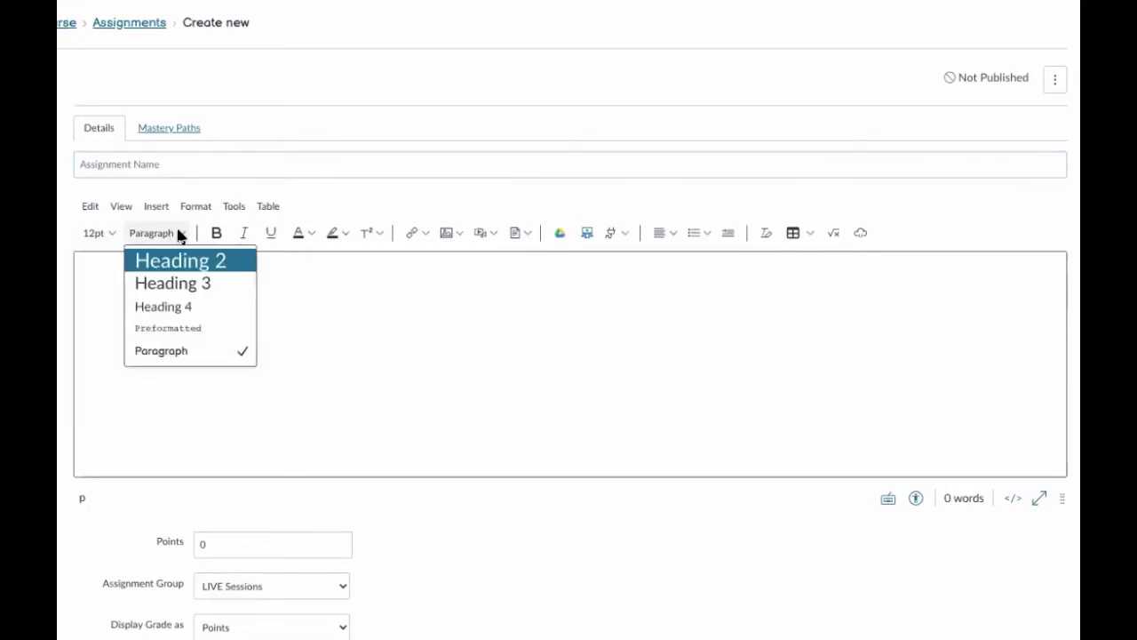
pyautogui.click(380, 233)
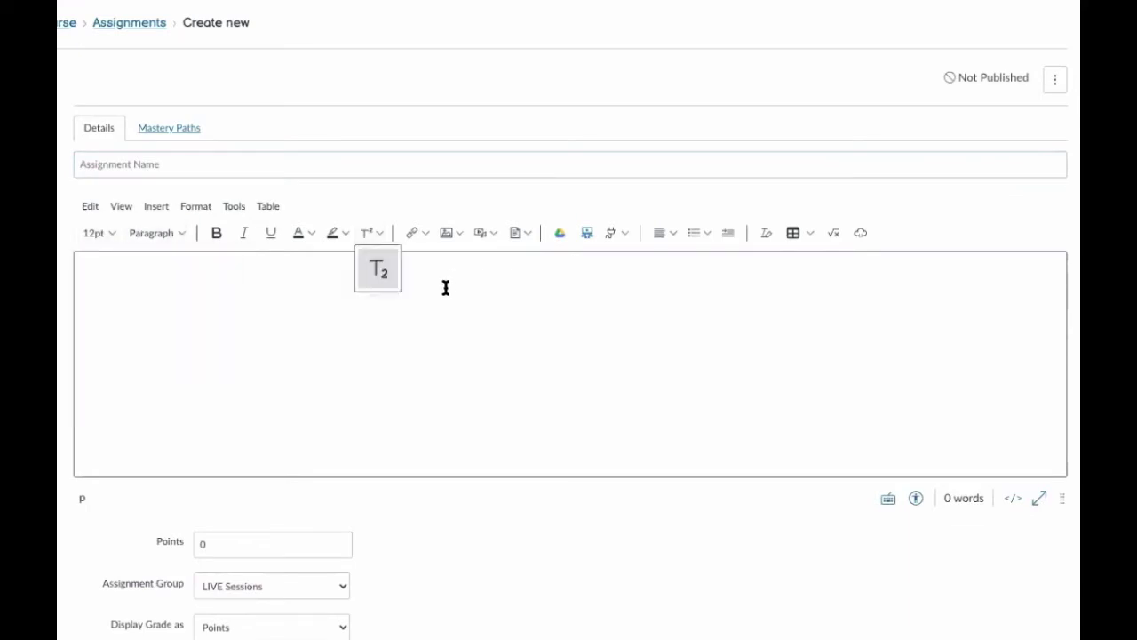
pyautogui.click(426, 234)
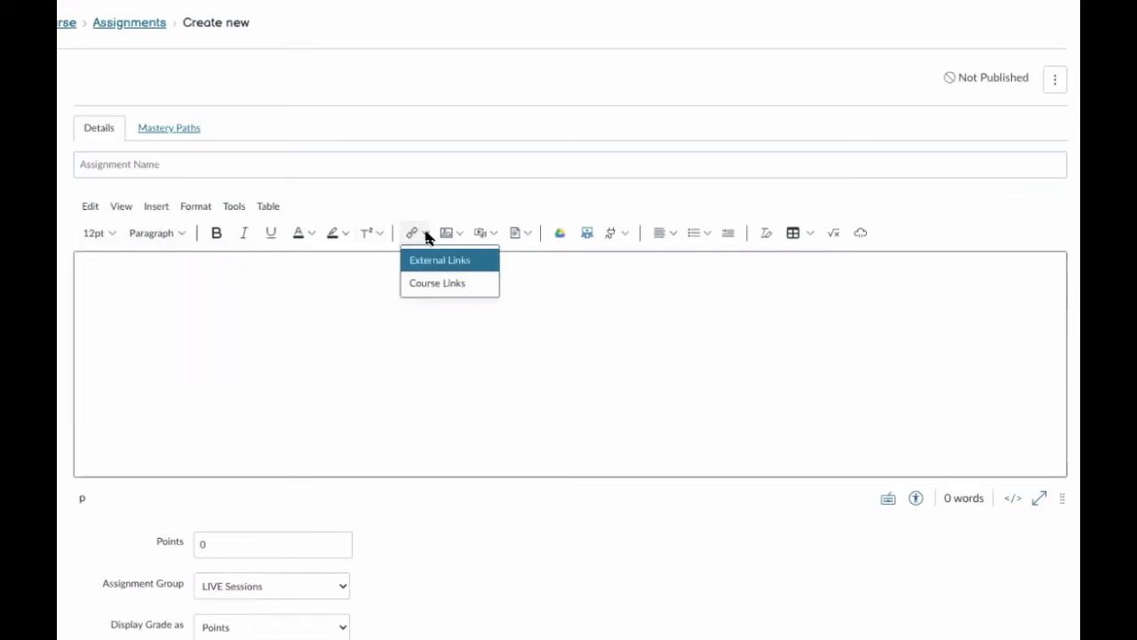
pyautogui.click(451, 233)
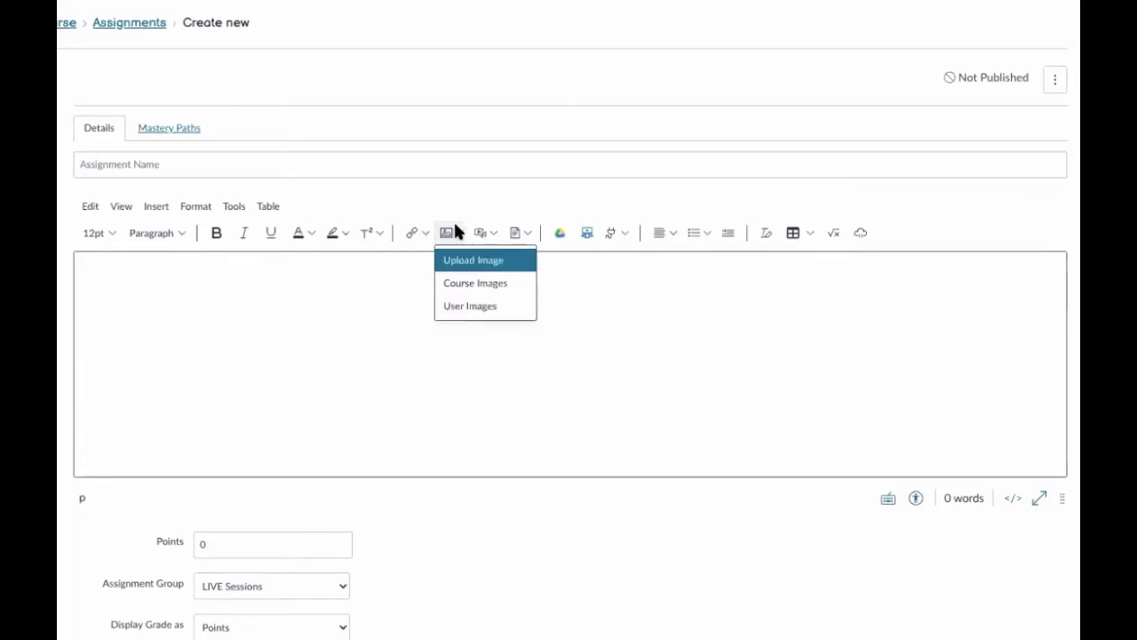
pyautogui.click(558, 234)
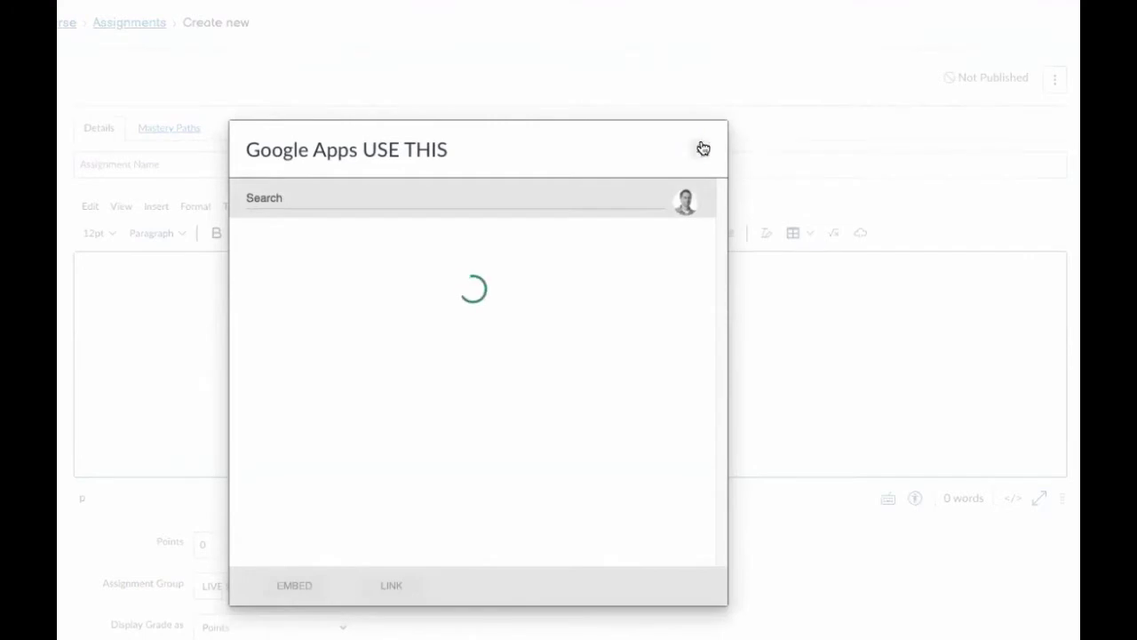
pyautogui.click(698, 148)
pyautogui.click(617, 62)
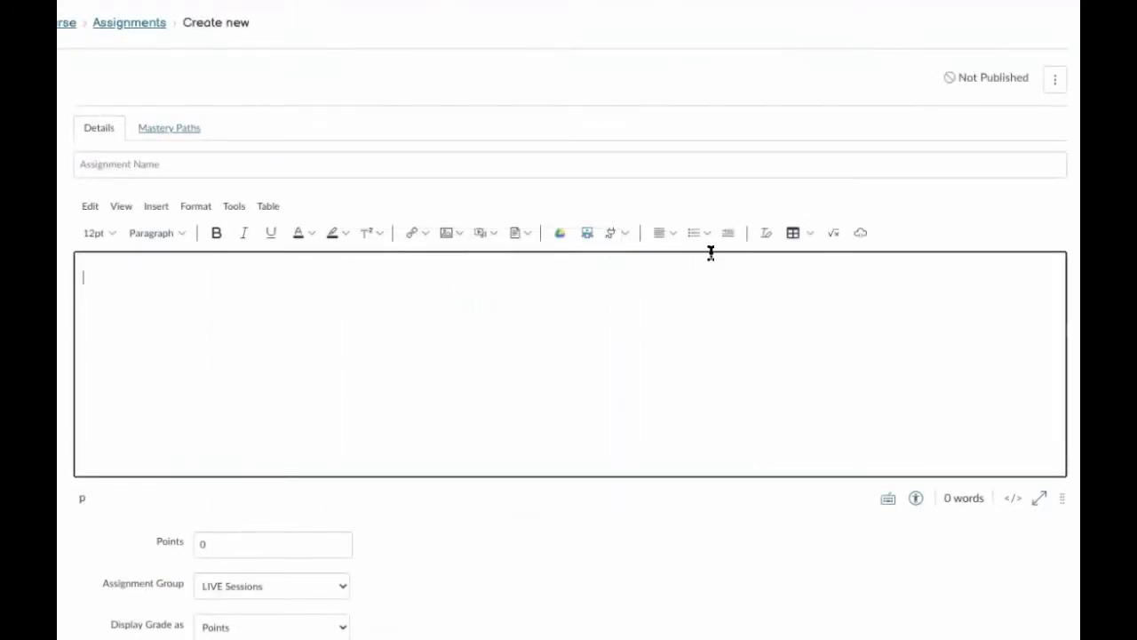
# Insert a table with one row and two columns into the assignment description.
pyautogui.click(793, 234)
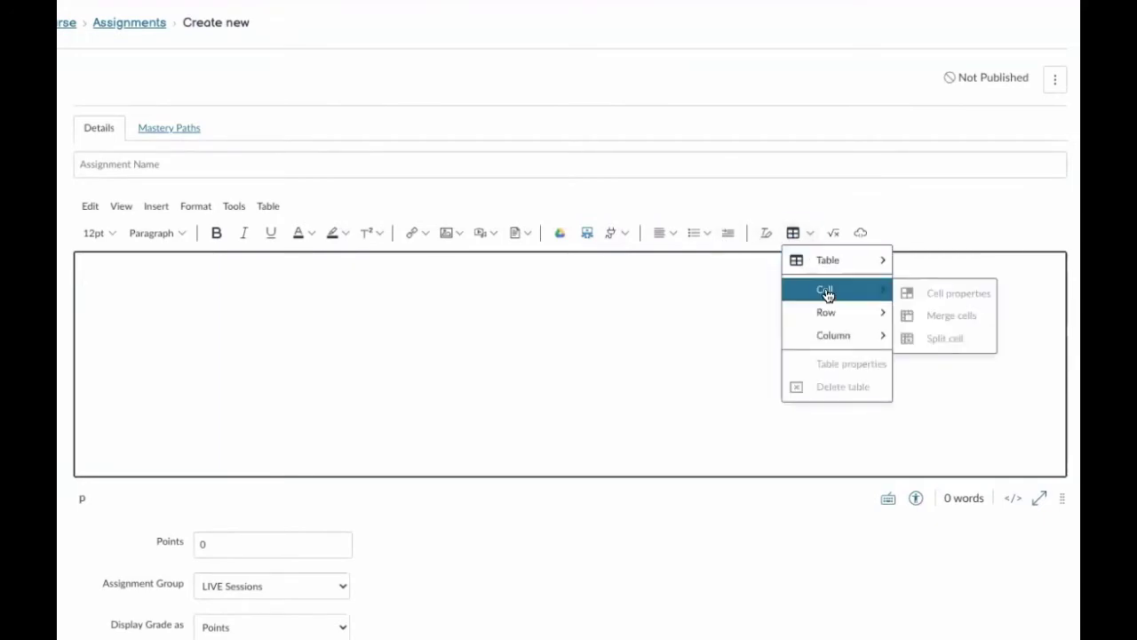
pyautogui.click(910, 258)
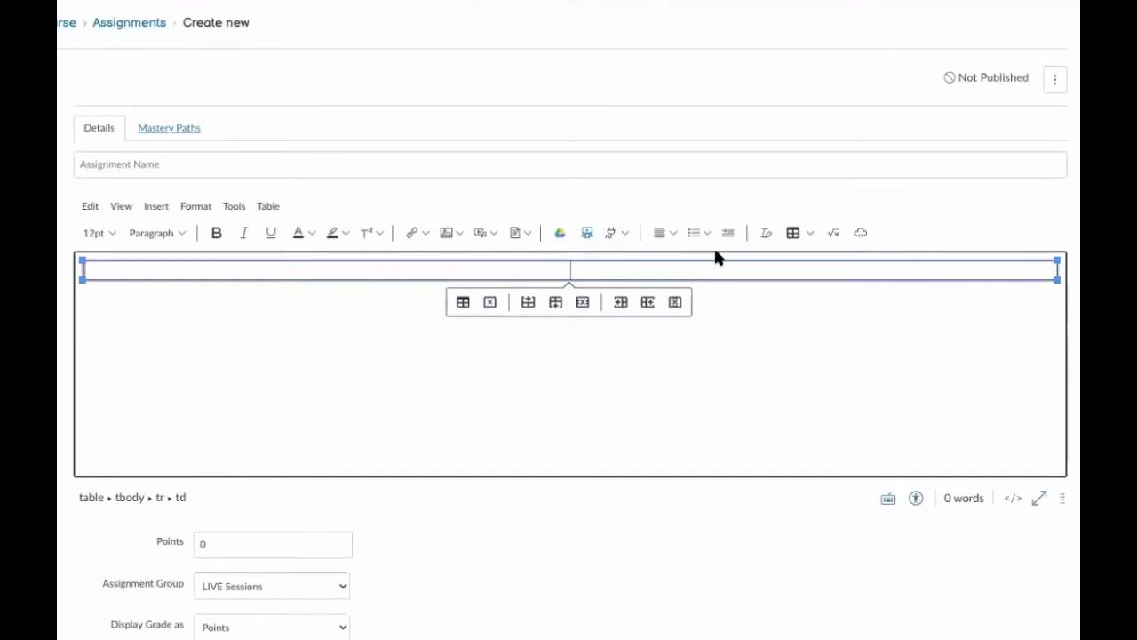
# Inspect the table cell's general and advanced properties, including the border color palette, and discard the dialog.
pyautogui.click(805, 233)
pyautogui.moveTo(824, 284)
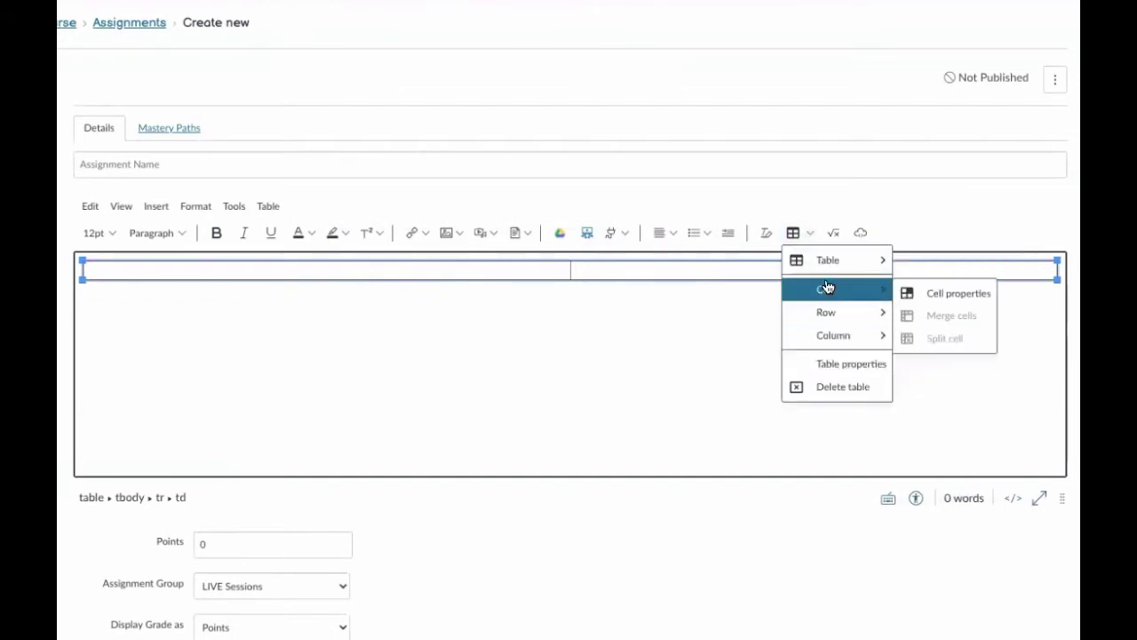
pyautogui.click(915, 291)
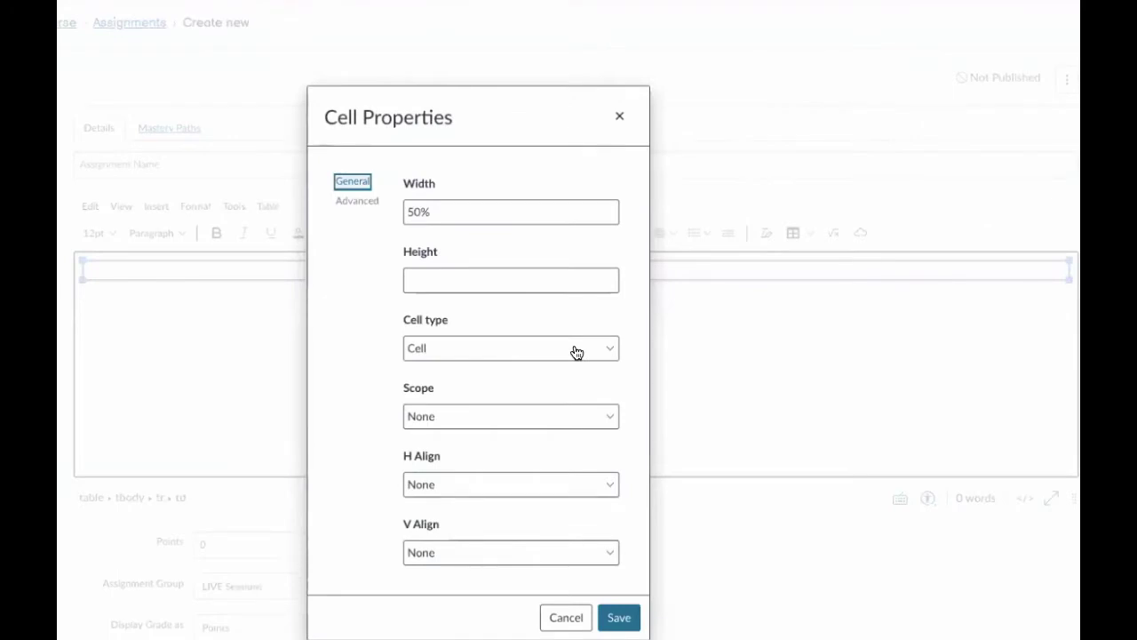
pyautogui.click(357, 203)
pyautogui.click(415, 349)
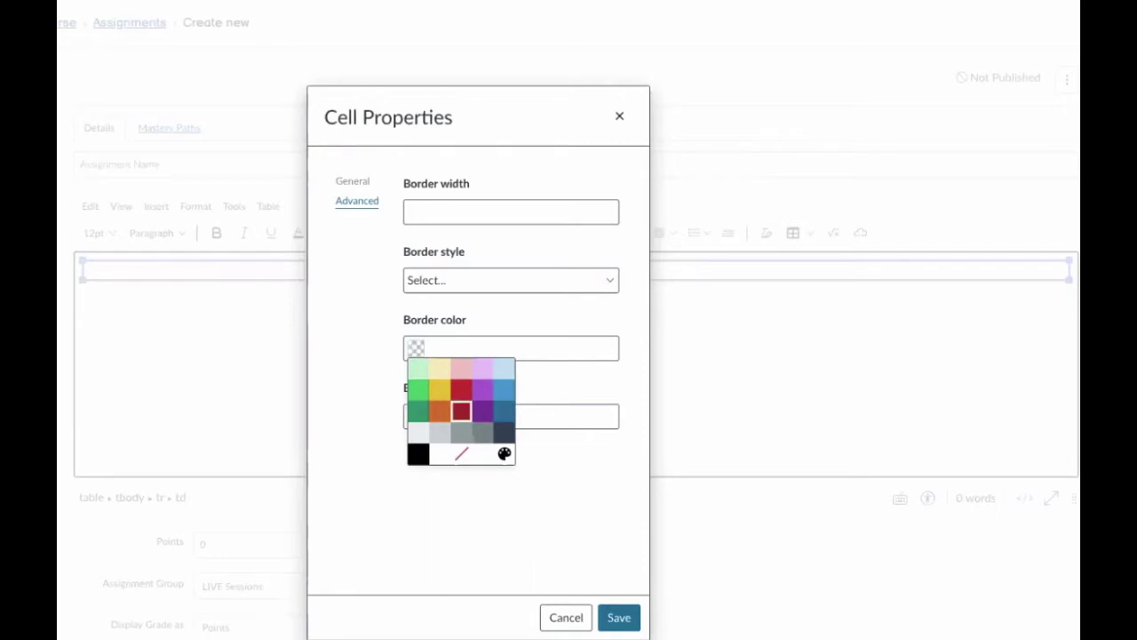
pyautogui.click(566, 618)
pyautogui.click(569, 616)
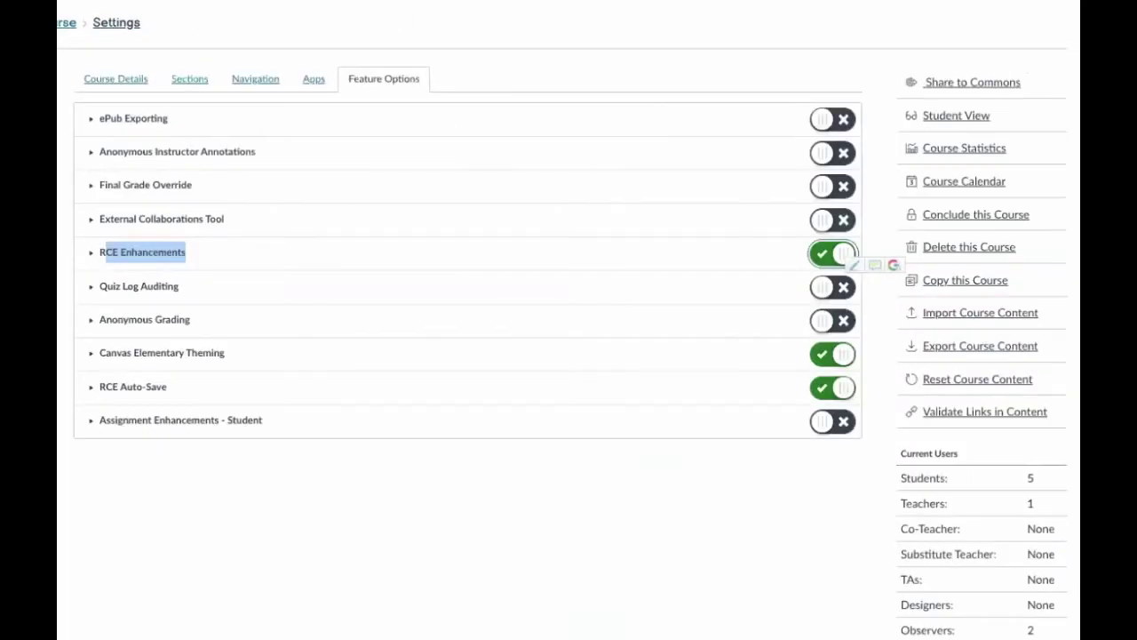
# Switch RCE Enhancements off and back on in the BSD TEST Course feature options.
pyautogui.scroll(-1, 569, 320)
pyautogui.scroll(-1, 69, 582)
pyautogui.scroll(1, 271, 477)
pyautogui.moveTo(203, 254); pyautogui.dragTo(91, 256)
pyautogui.click(817, 256)
pyautogui.click(838, 257)
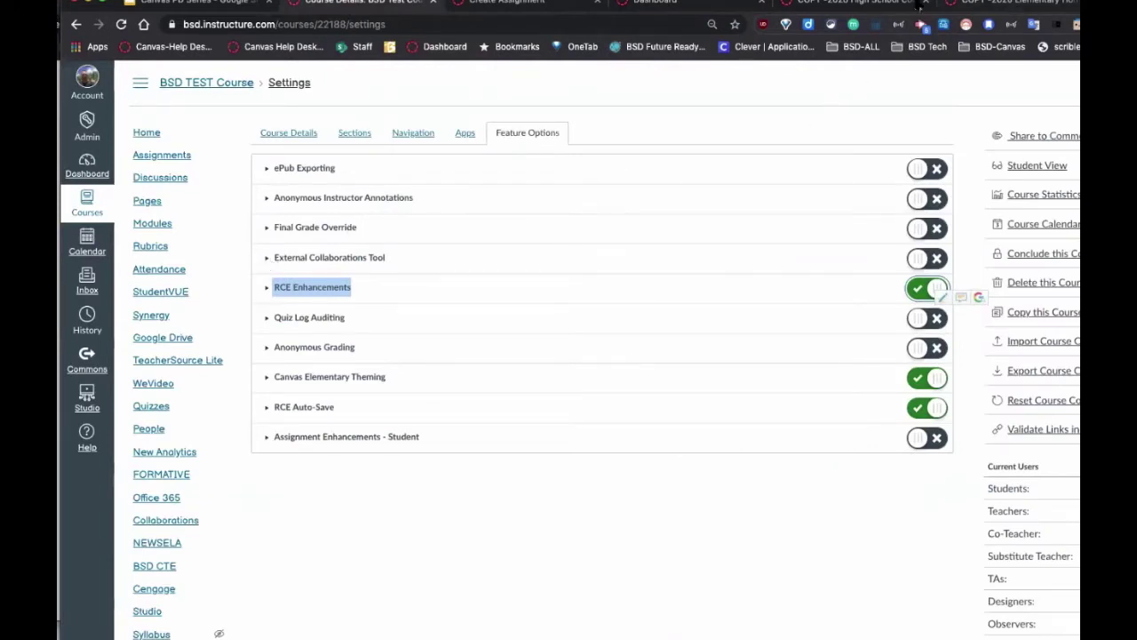
# Open the High School Course Blueprint home page for editing and go to the blank area below the three-column table.
pyautogui.click(888, 4)
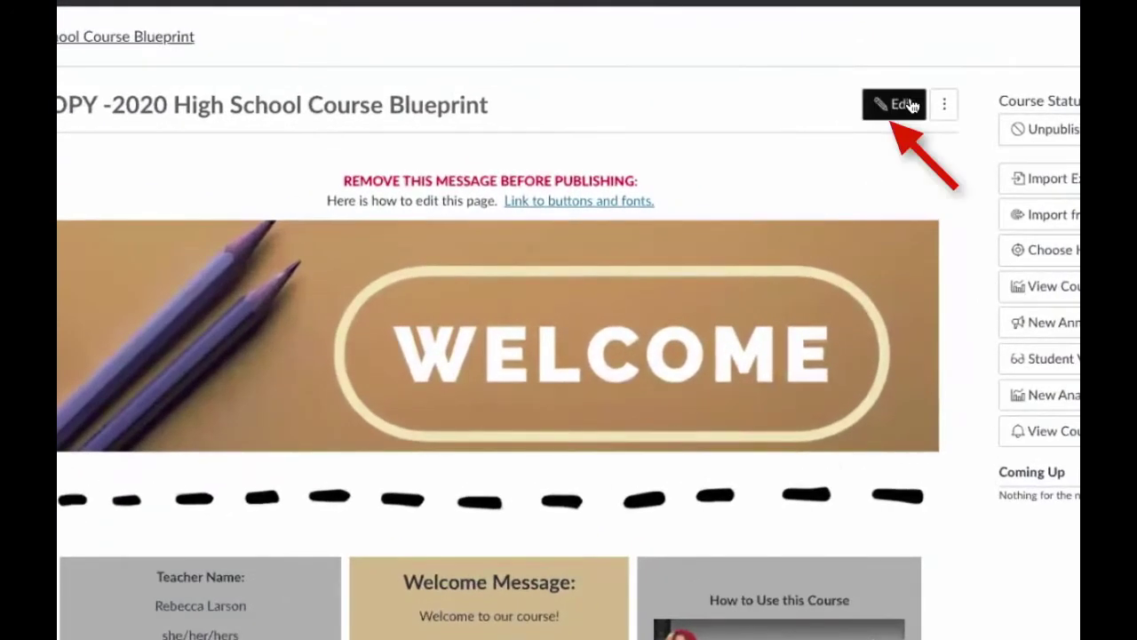
pyautogui.click(911, 106)
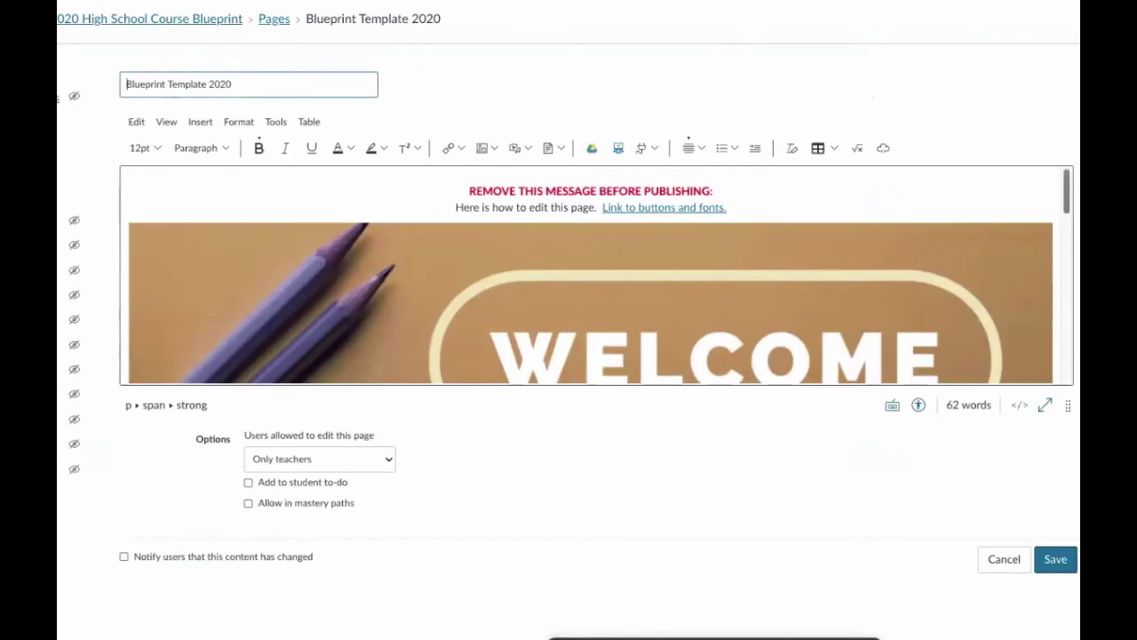
pyautogui.scroll(-3, 595, 275)
pyautogui.scroll(-3, 860, 318)
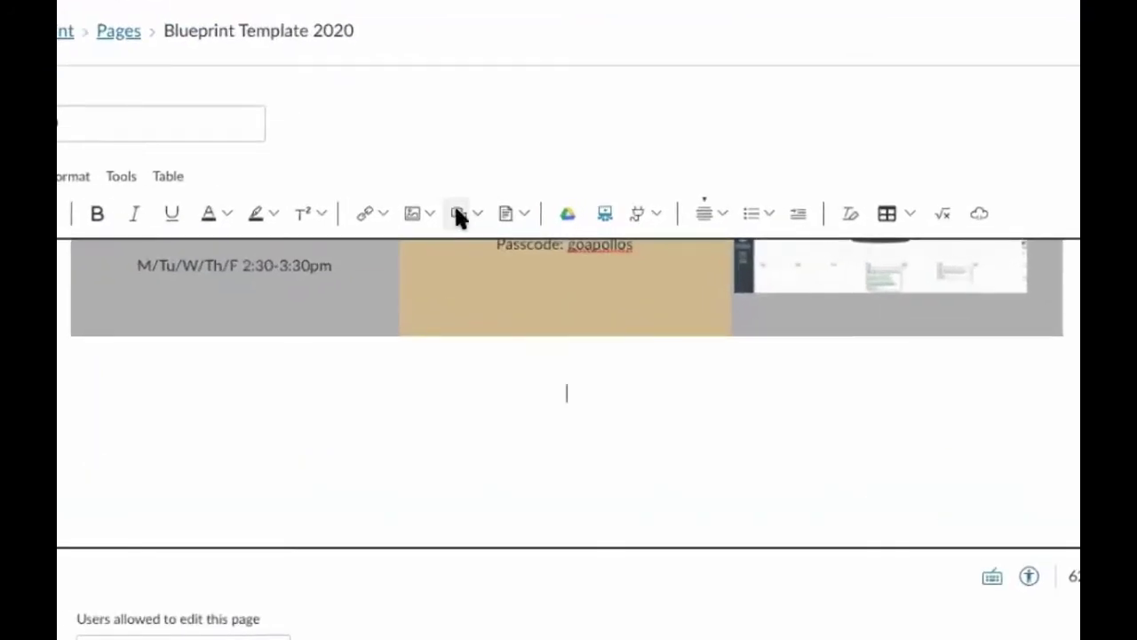
# Record a short webcam video into the blank area below the three-column table and save the page.
pyautogui.click(477, 214)
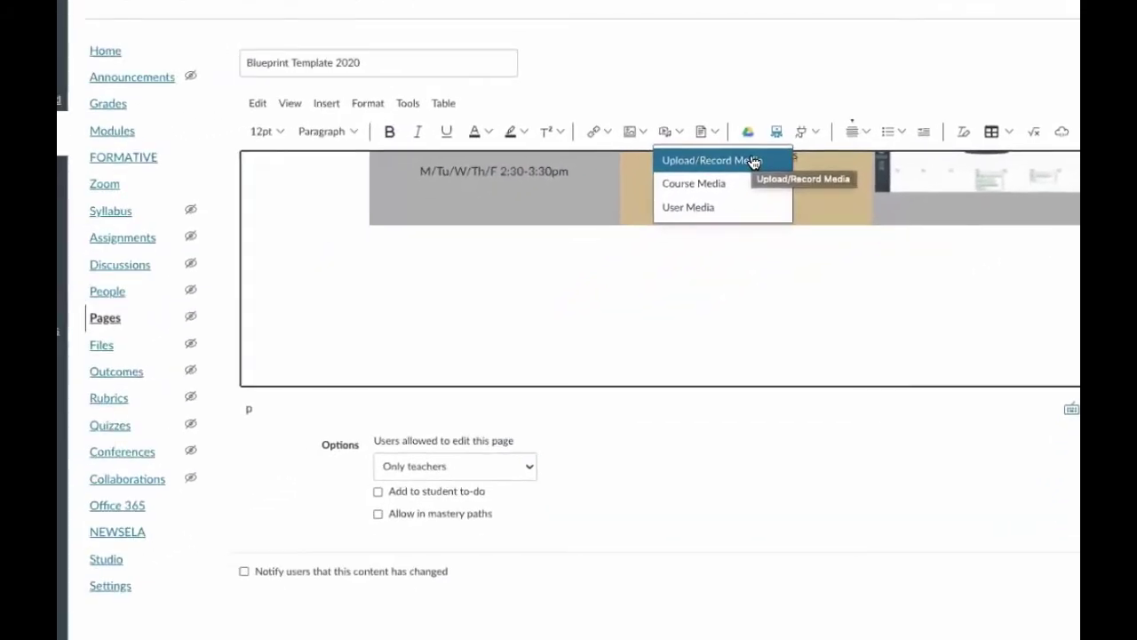
pyautogui.click(722, 162)
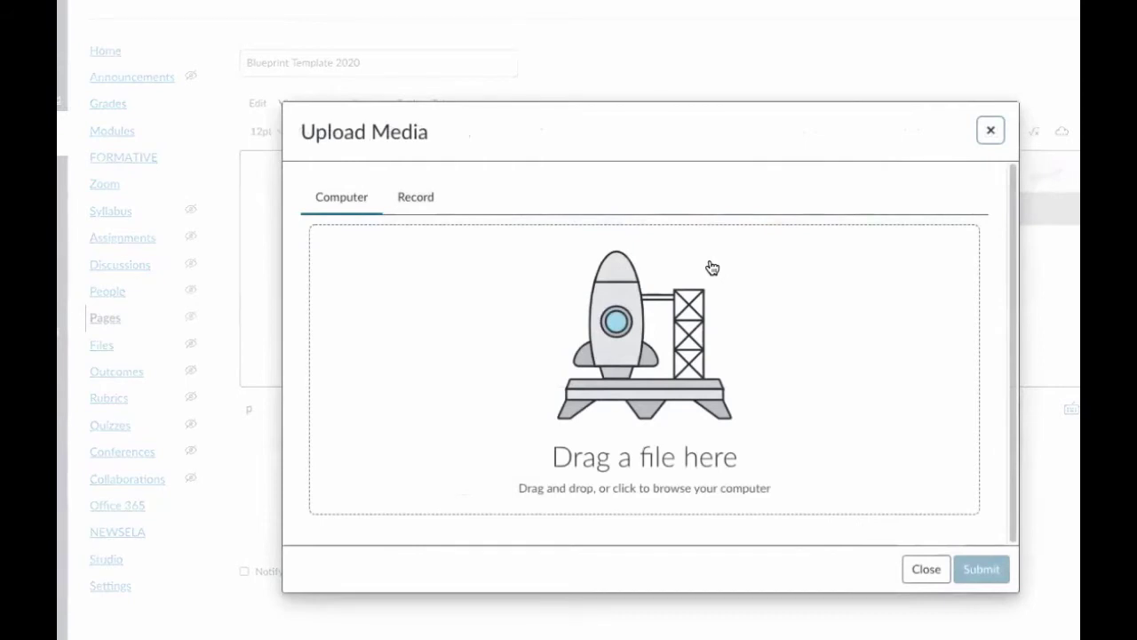
pyautogui.click(417, 197)
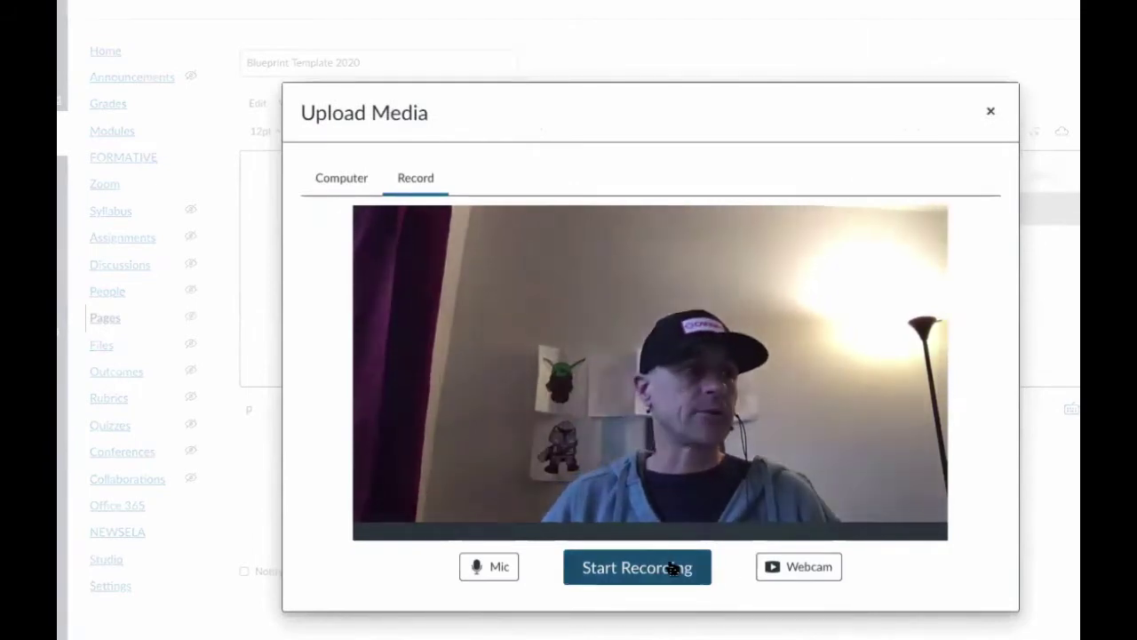
pyautogui.click(673, 567)
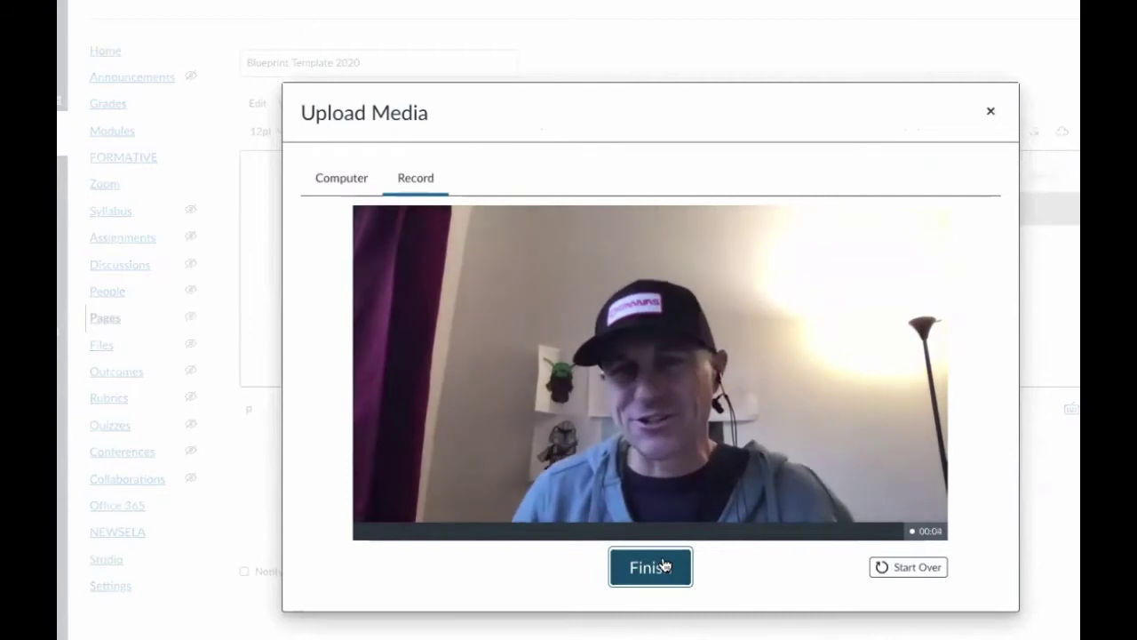
pyautogui.click(665, 565)
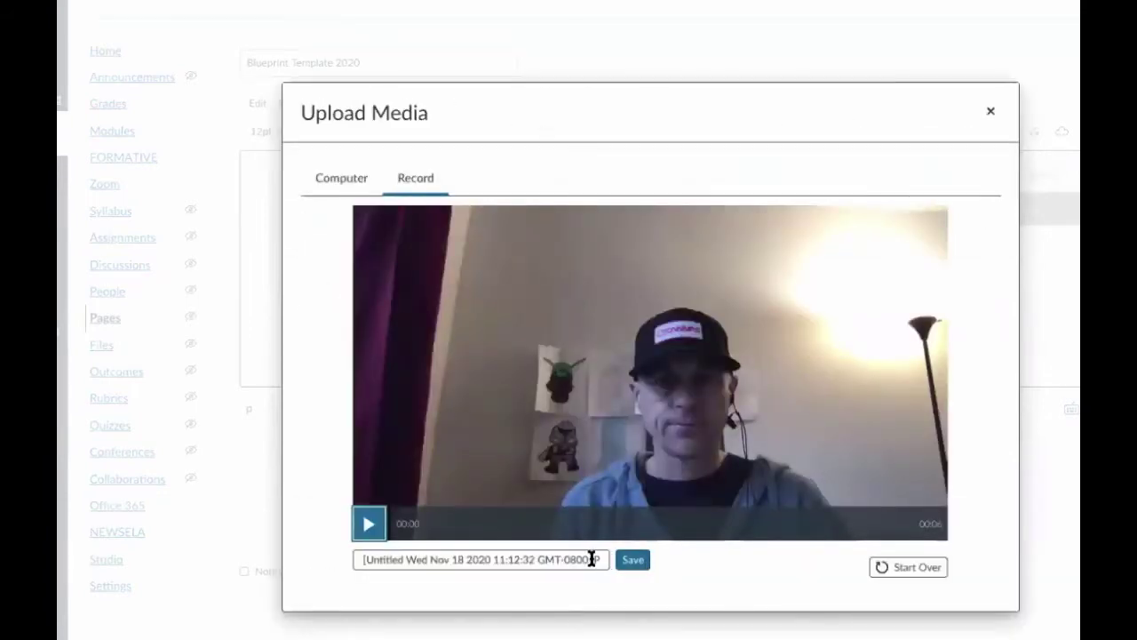
pyautogui.click(634, 560)
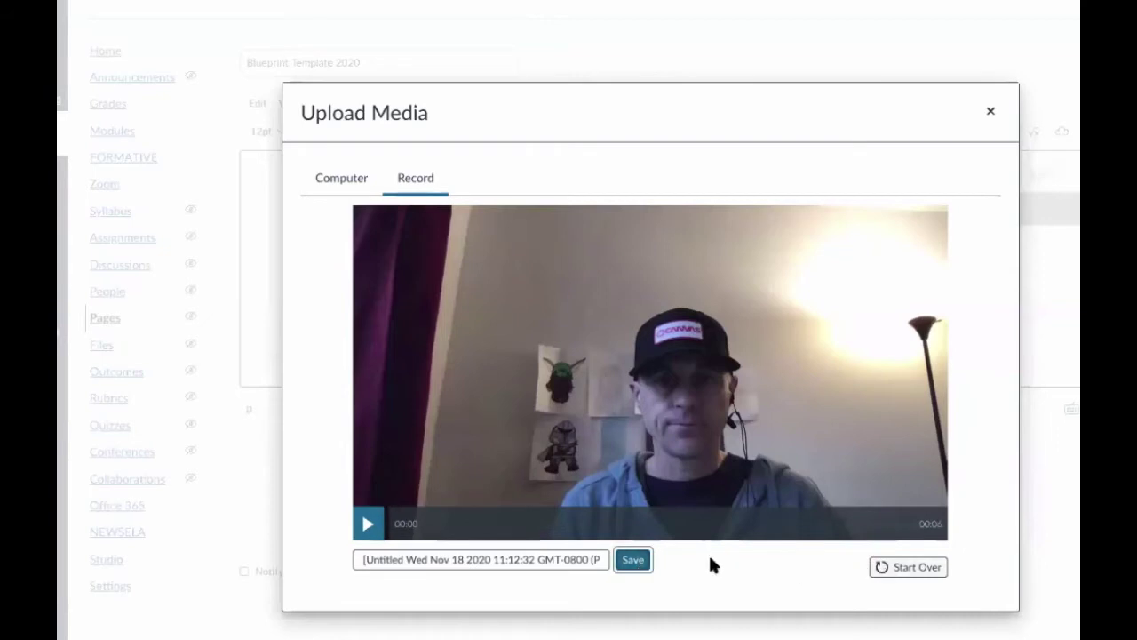
pyautogui.click(633, 559)
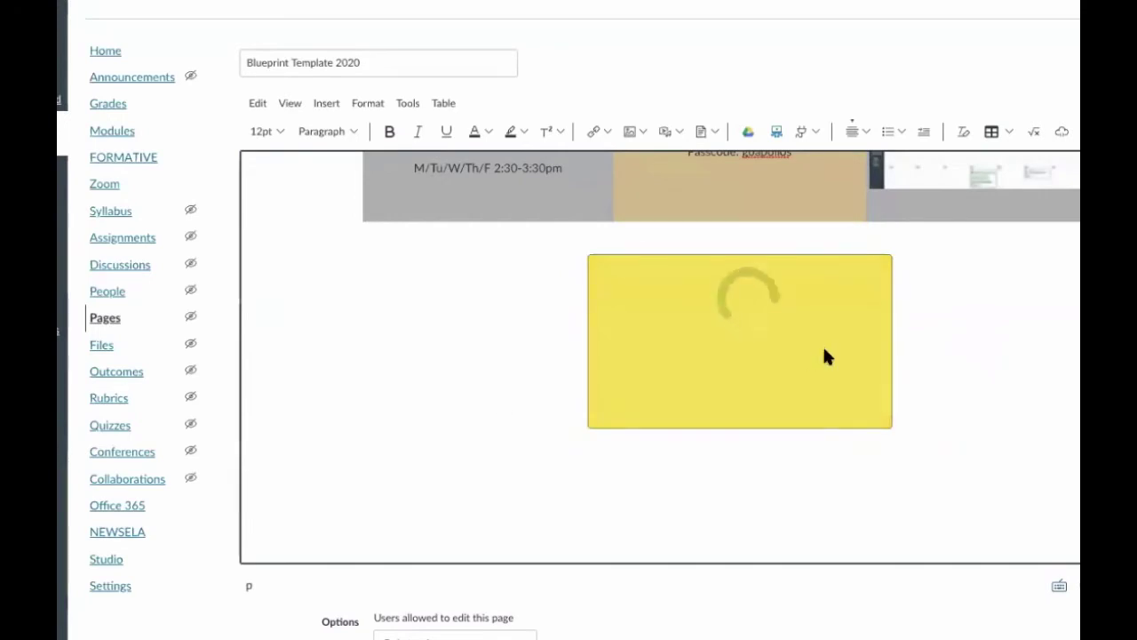
pyautogui.scroll(-1, 587, 356)
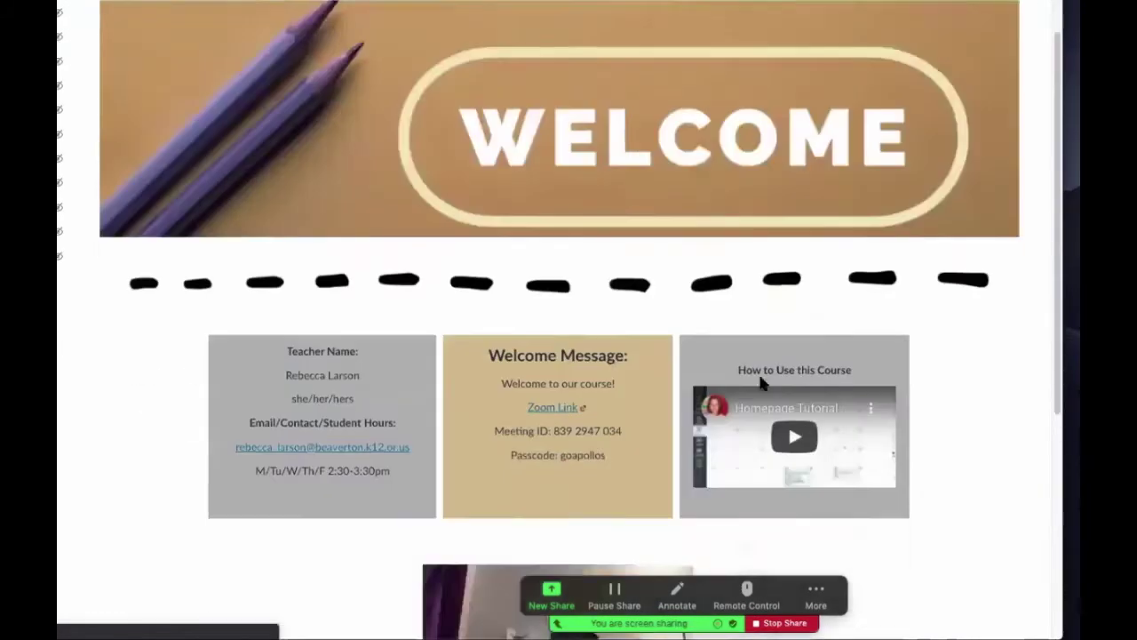
# Play the recorded video on the published page and try its 2x and 0.5x playback speeds.
pyautogui.scroll(-5, 761, 381)
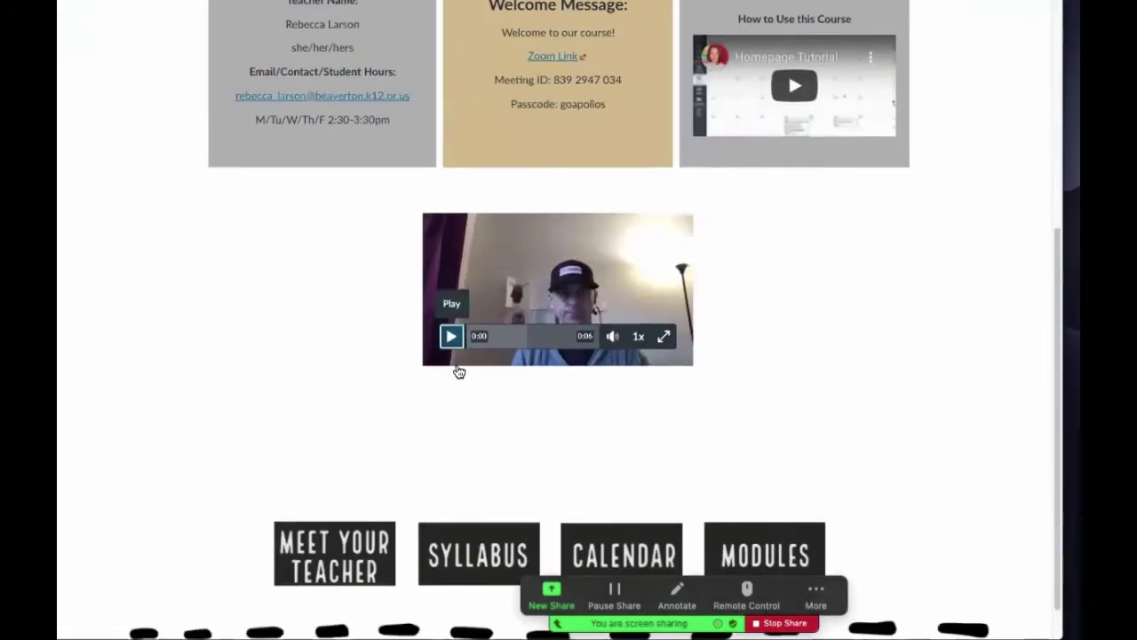
pyautogui.click(451, 337)
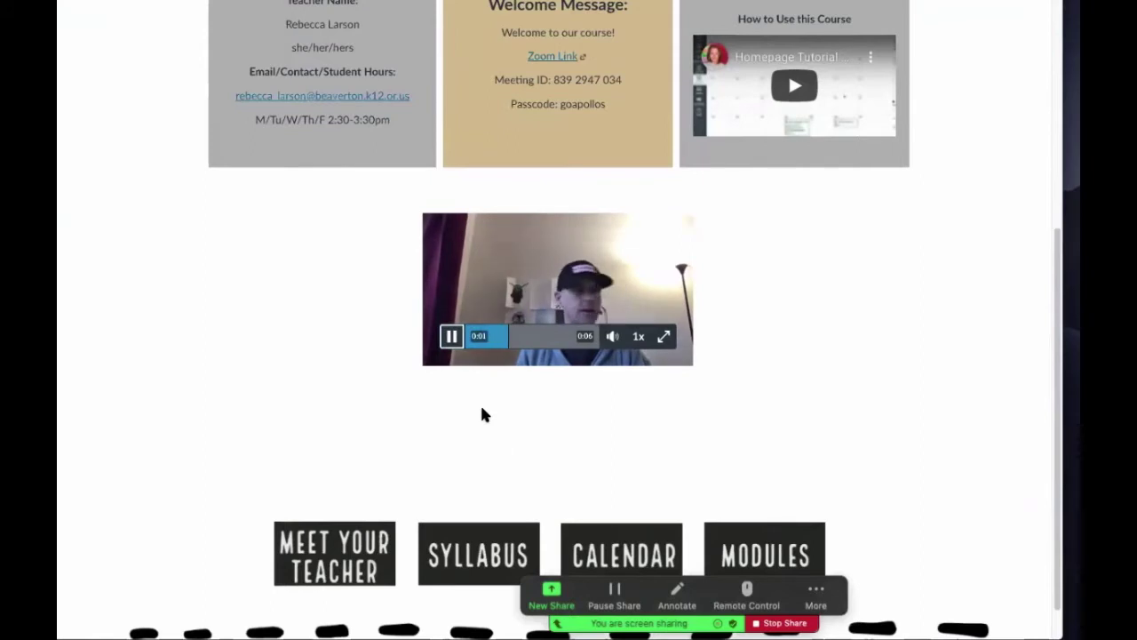
pyautogui.click(645, 336)
pyautogui.click(642, 312)
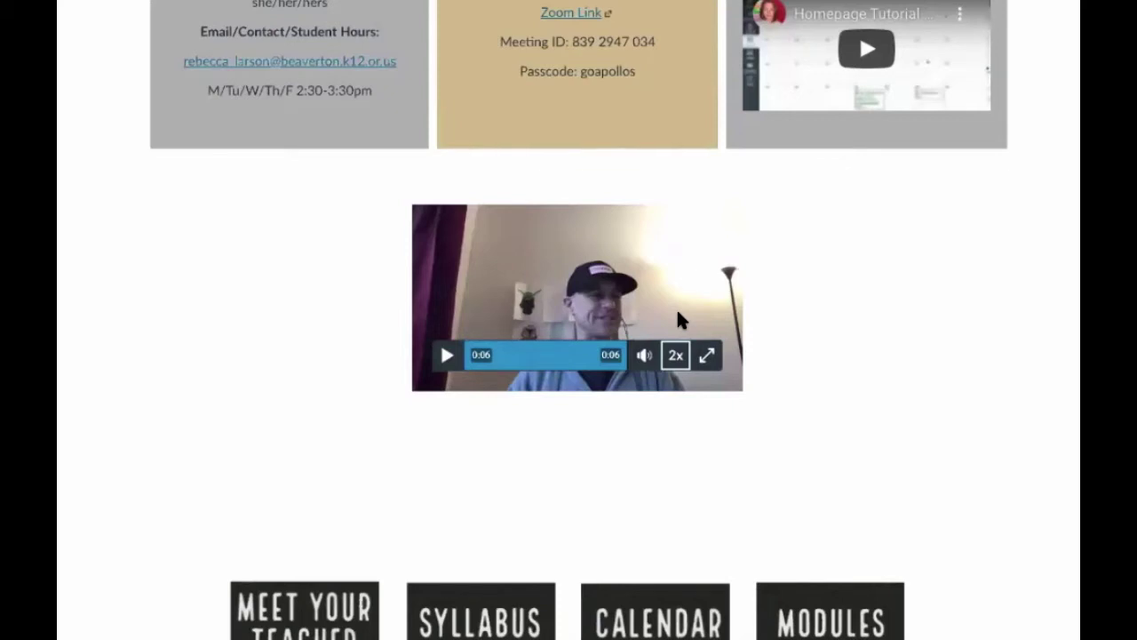
pyautogui.click(675, 356)
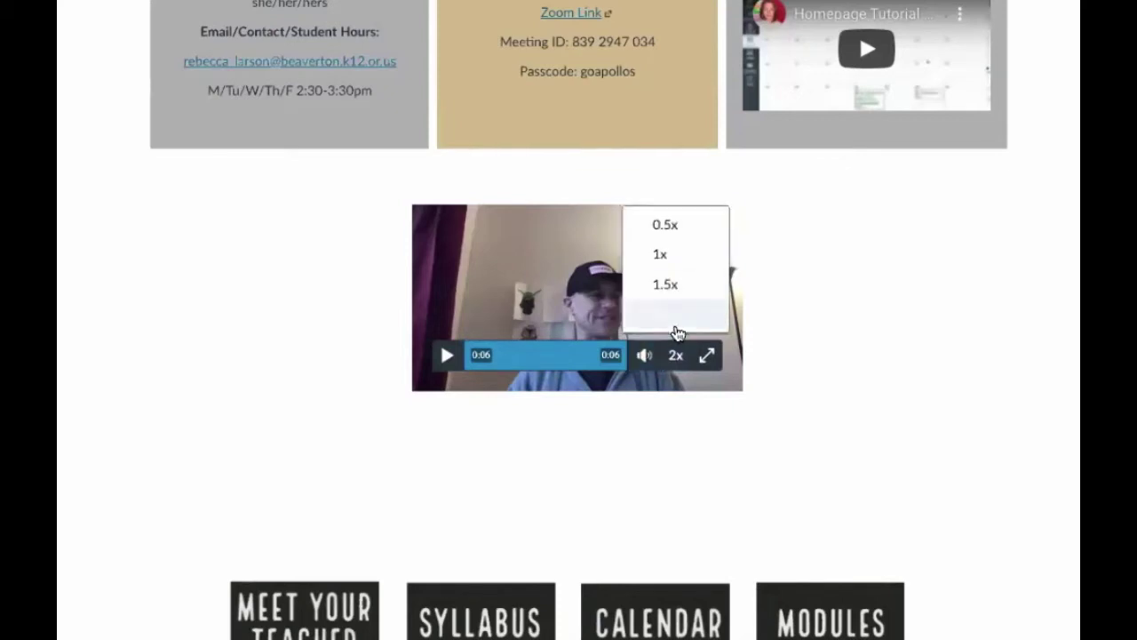
pyautogui.click(665, 225)
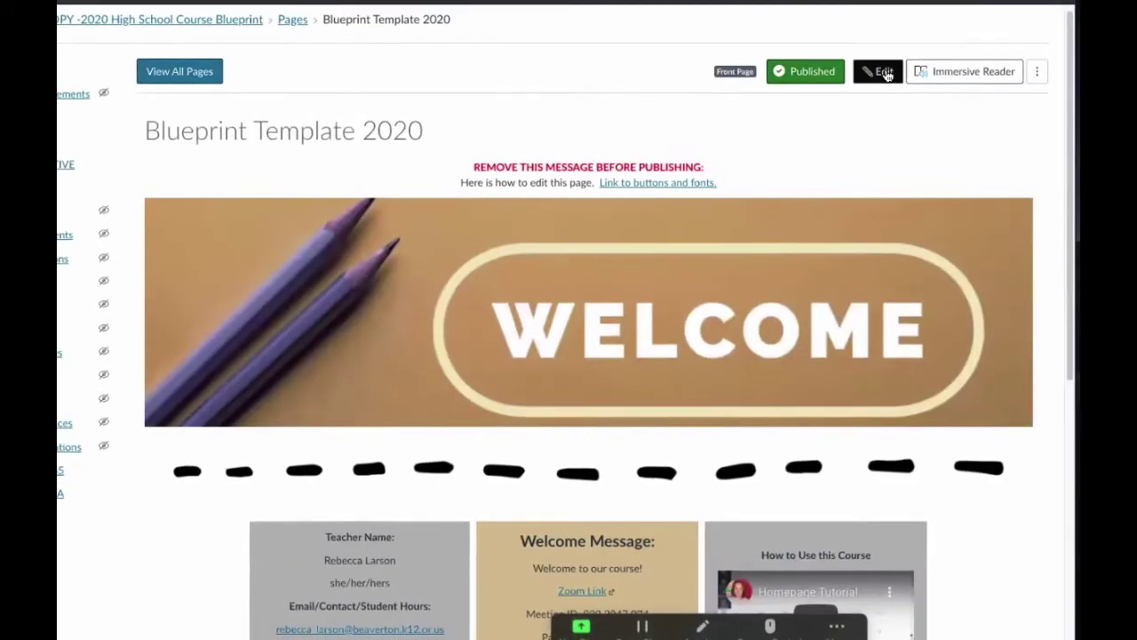
# Reopen the page for editing, review the Upload/Record Media dialog and the embedded video, and leave without saving.
pyautogui.click(882, 71)
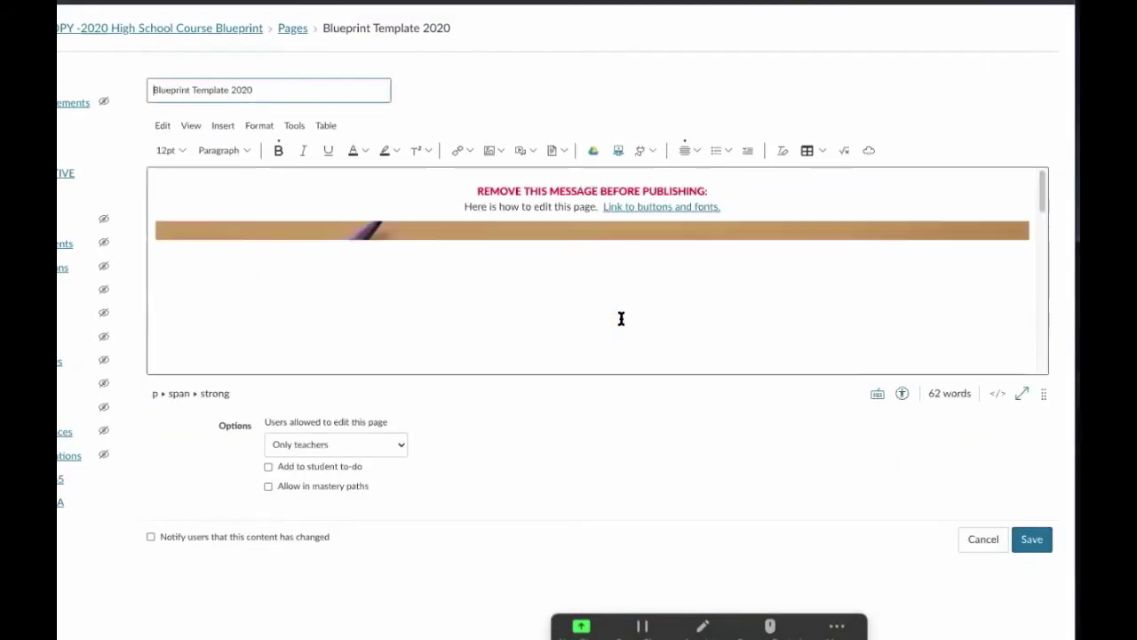
pyautogui.click(532, 151)
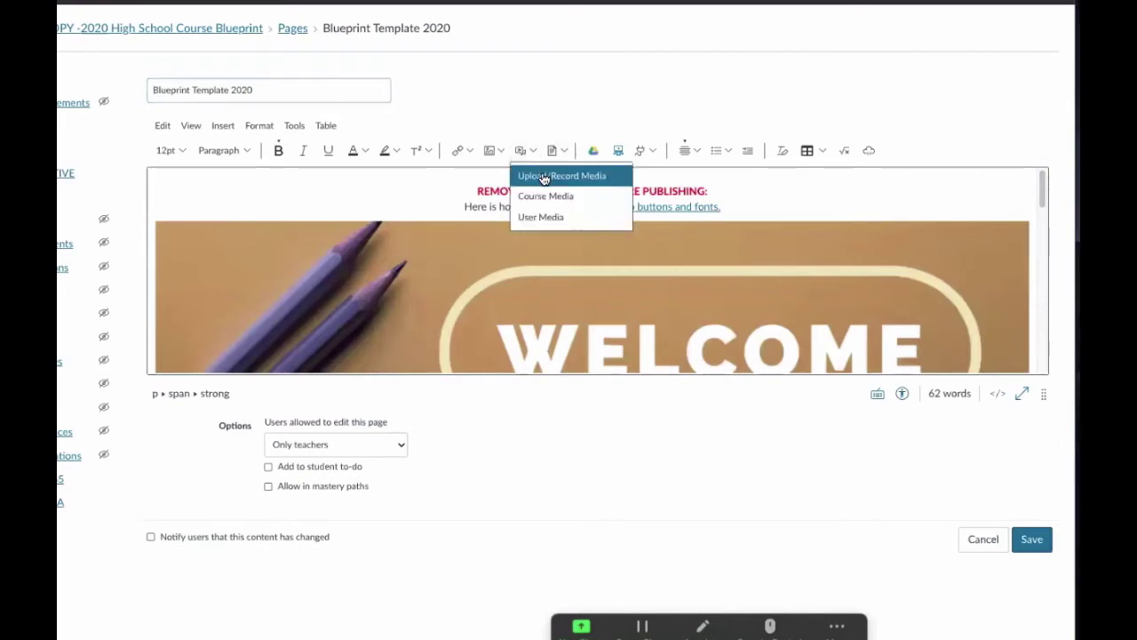
pyautogui.click(542, 176)
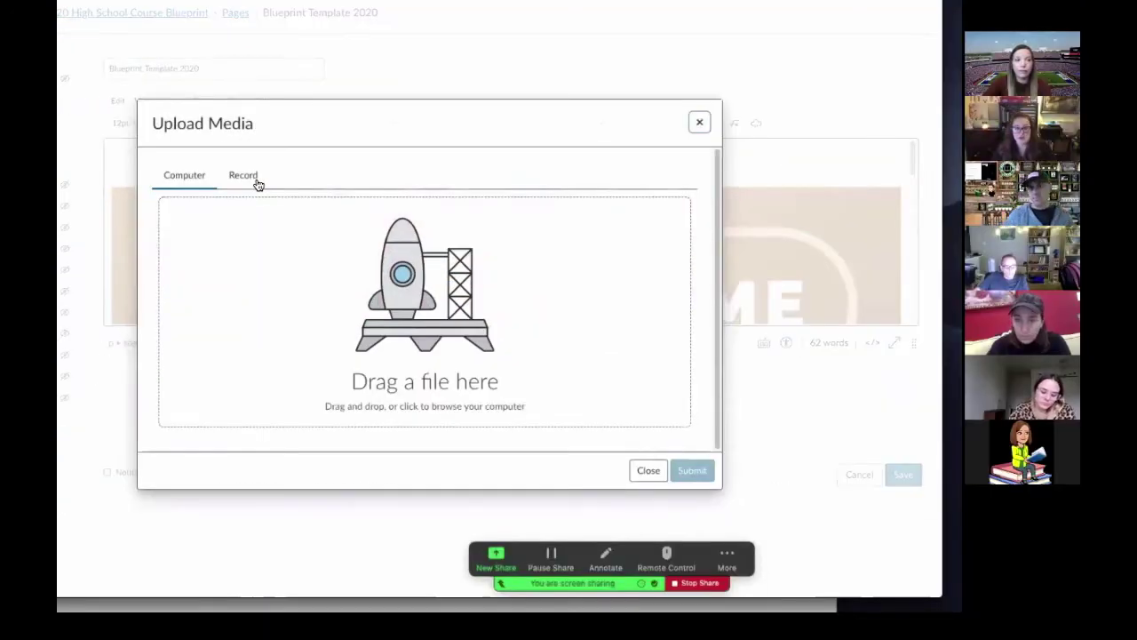
pyautogui.click(654, 475)
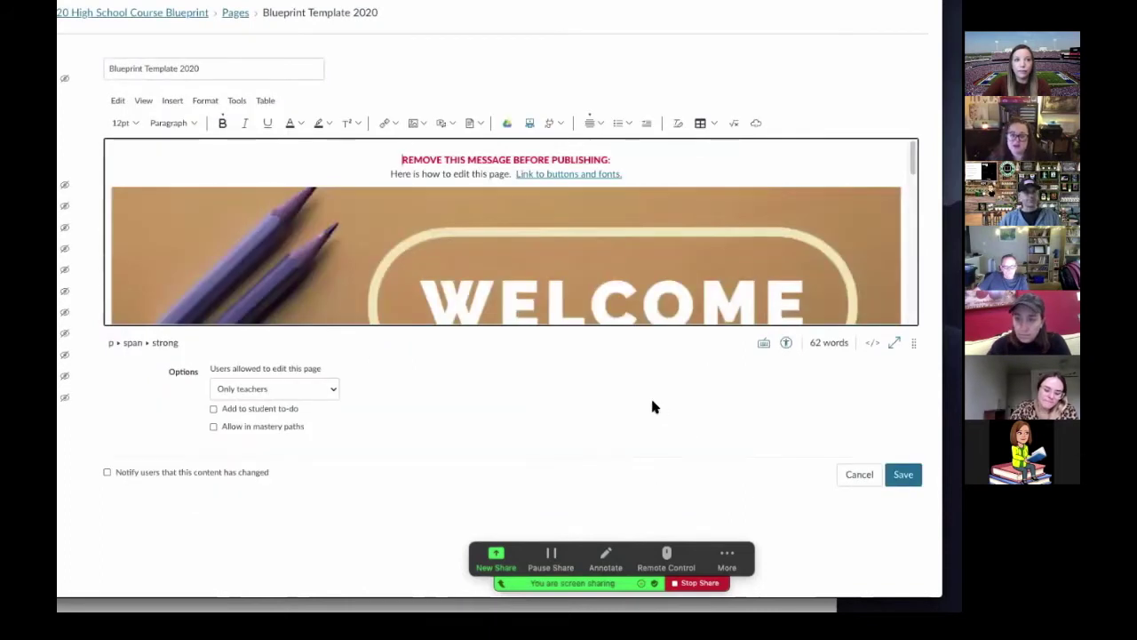
pyautogui.scroll(-10, 667, 299)
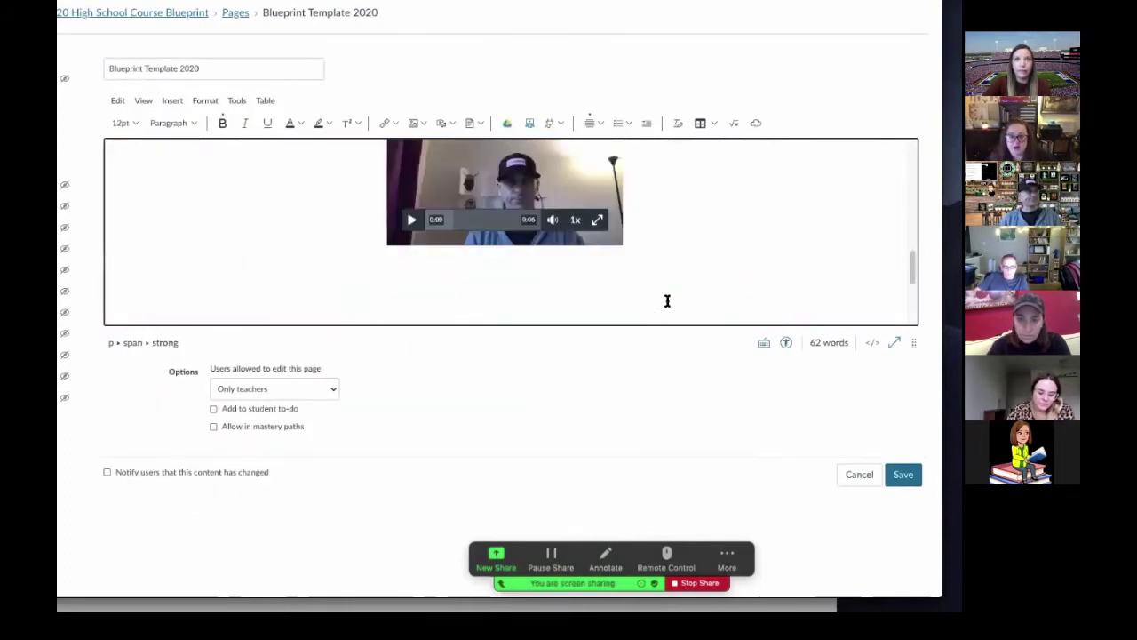
pyautogui.click(670, 232)
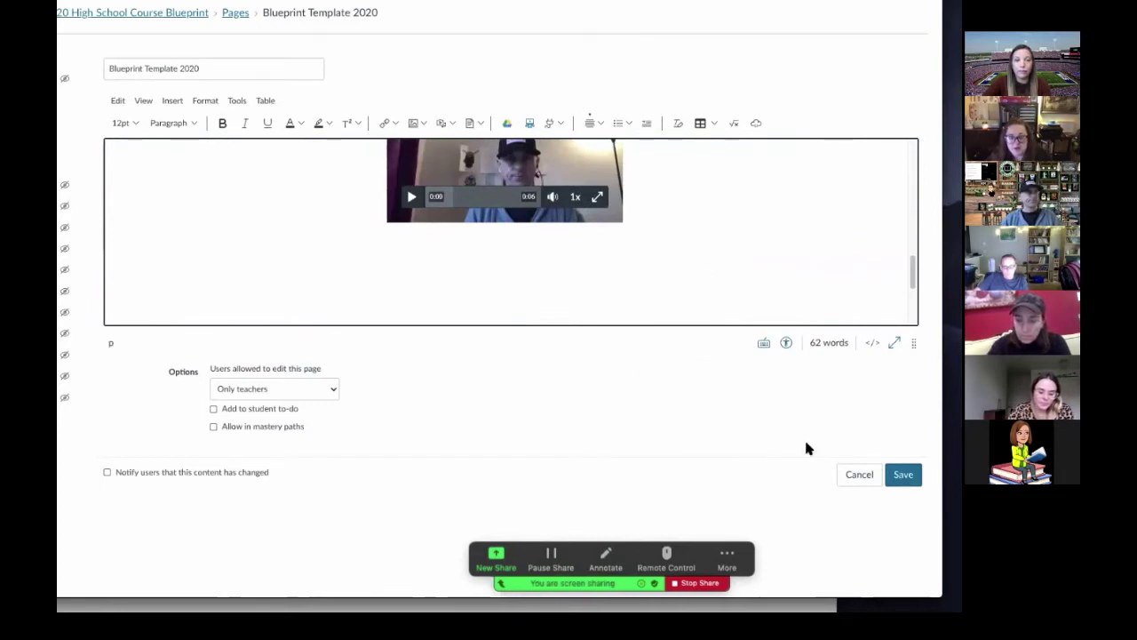
pyautogui.click(859, 474)
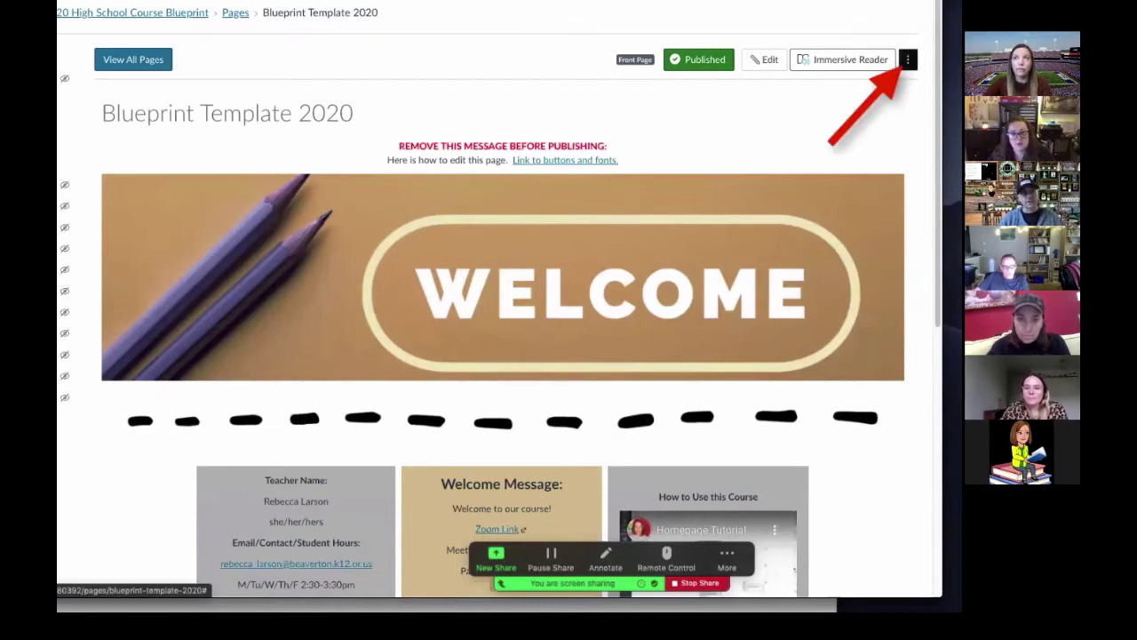
# View the Blueprint Template 2020 page history, preview the Sep 16 at 2:17pm revision, and leave the history without restoring.
pyautogui.click(907, 60)
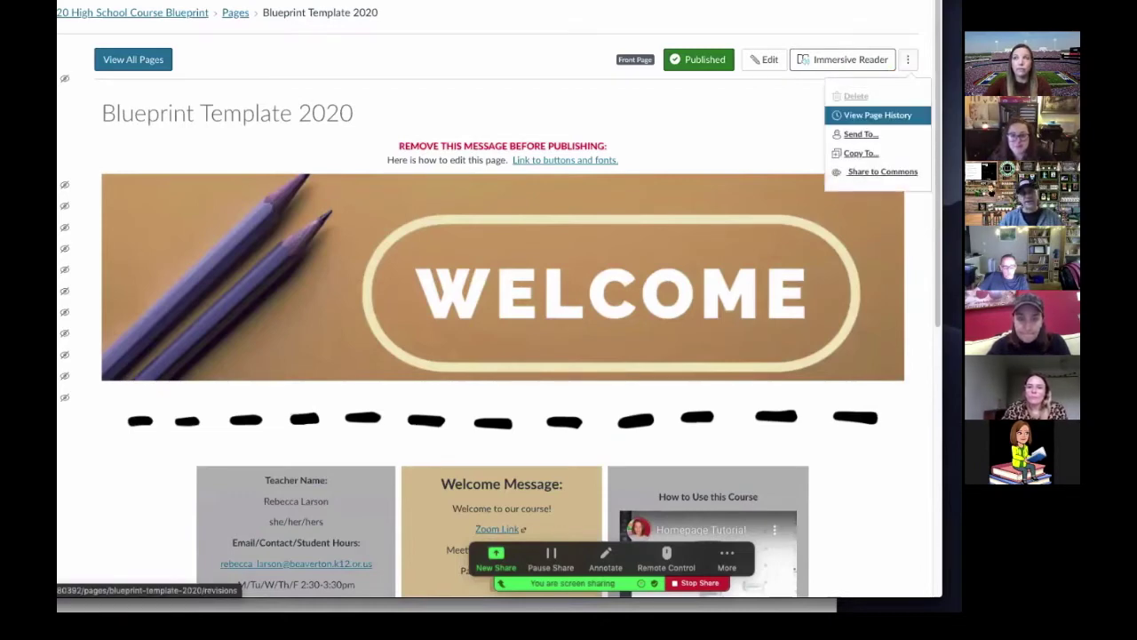
pyautogui.click(878, 115)
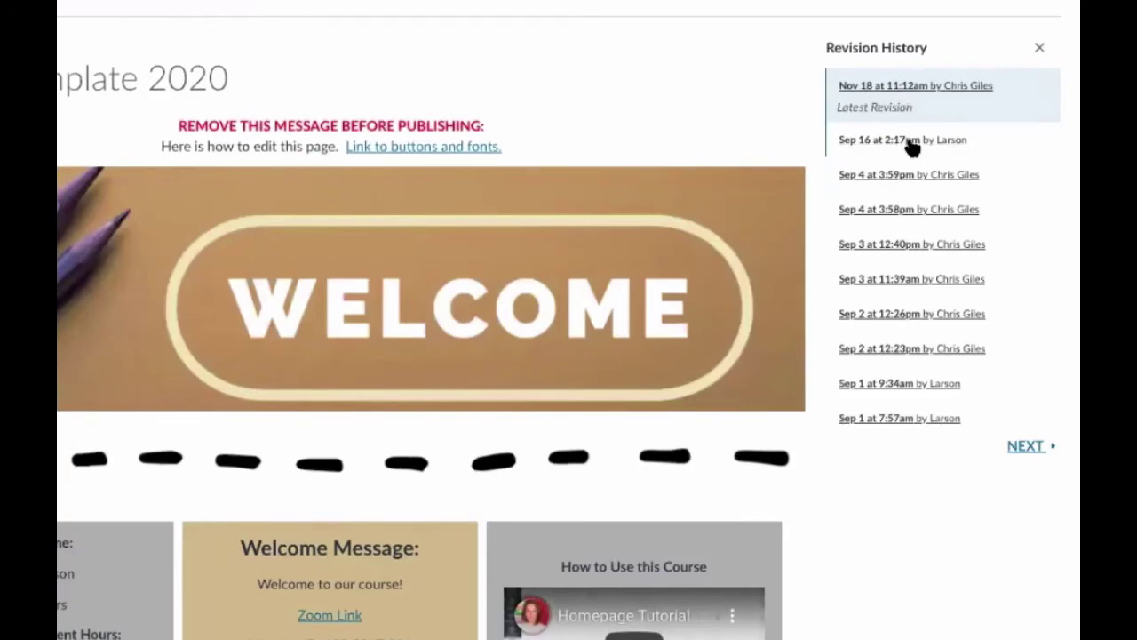
pyautogui.click(908, 142)
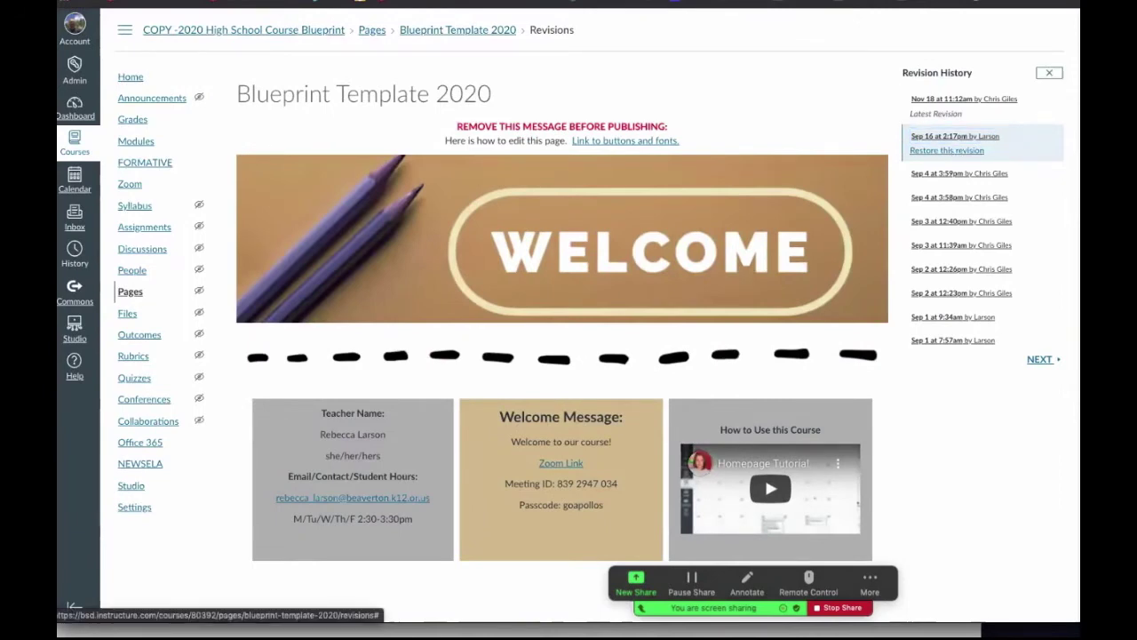
pyautogui.click(1049, 72)
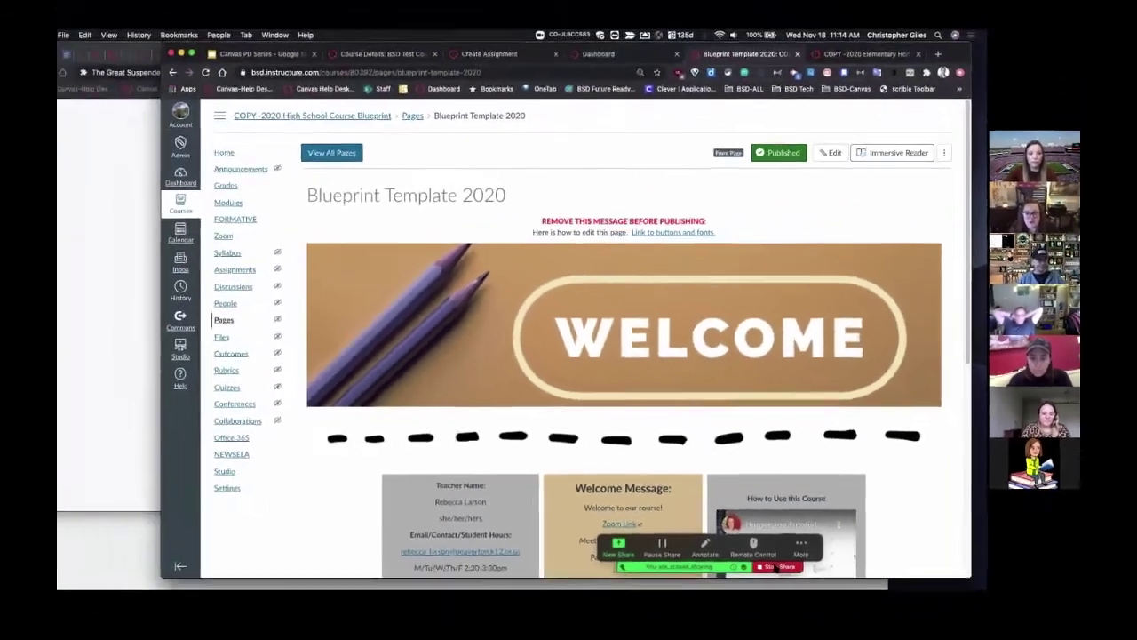
pyautogui.click(692, 591)
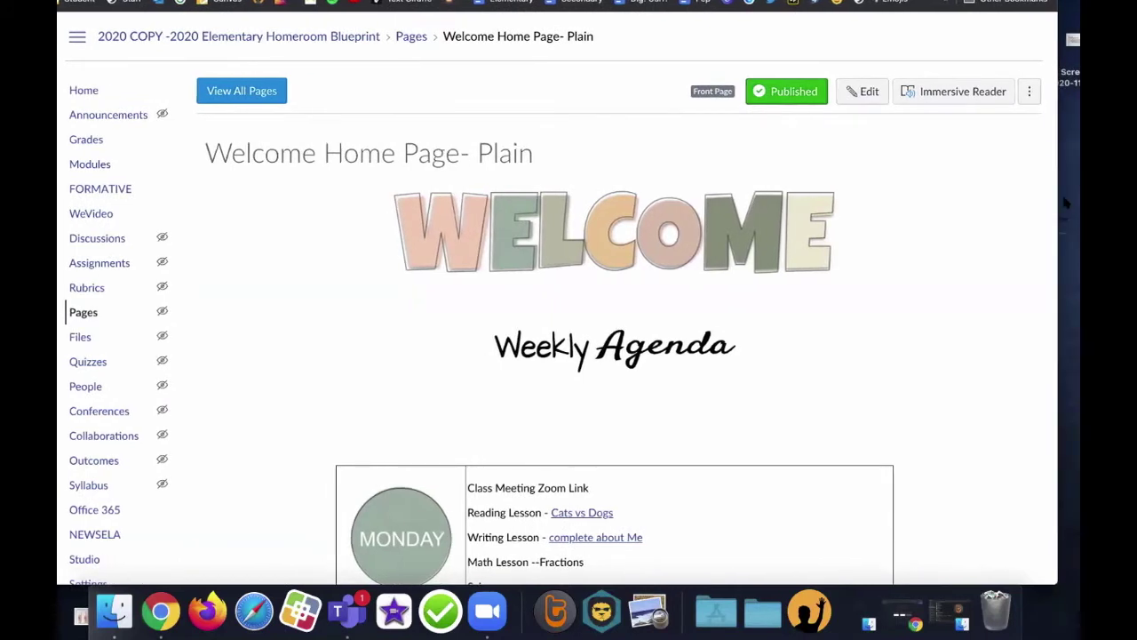
# Widen the browser window and look through the weekly agenda on the Elementary Homeroom Blueprint's Welcome Home Page- Plain.
pyautogui.moveTo(1057, 337); pyautogui.dragTo(1119, 337)
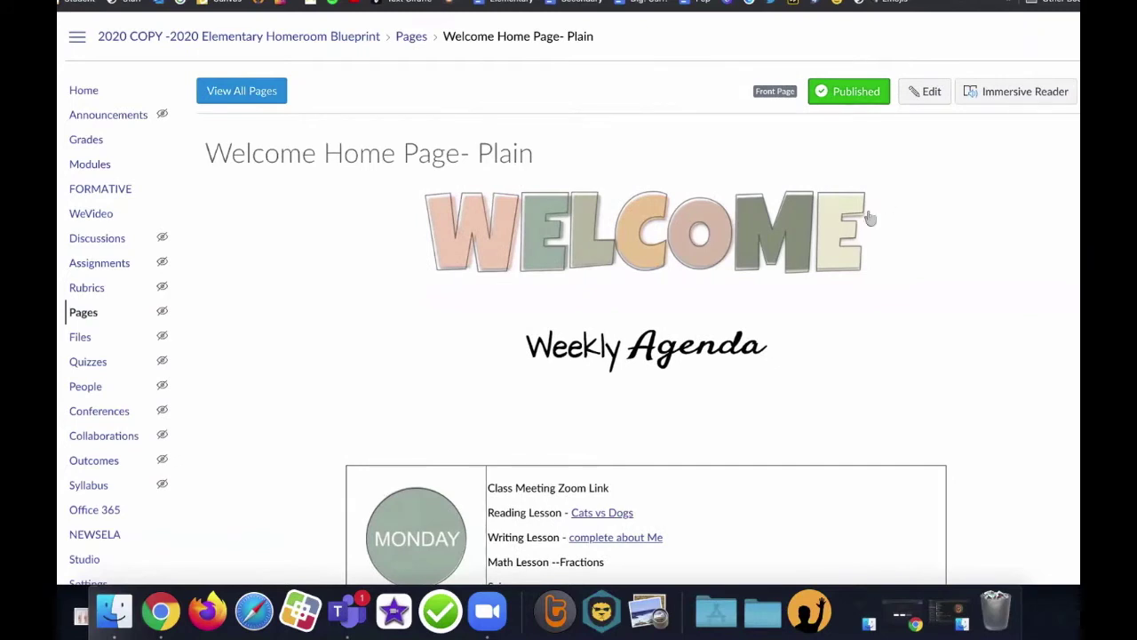
pyautogui.scroll(-1, 823, 257)
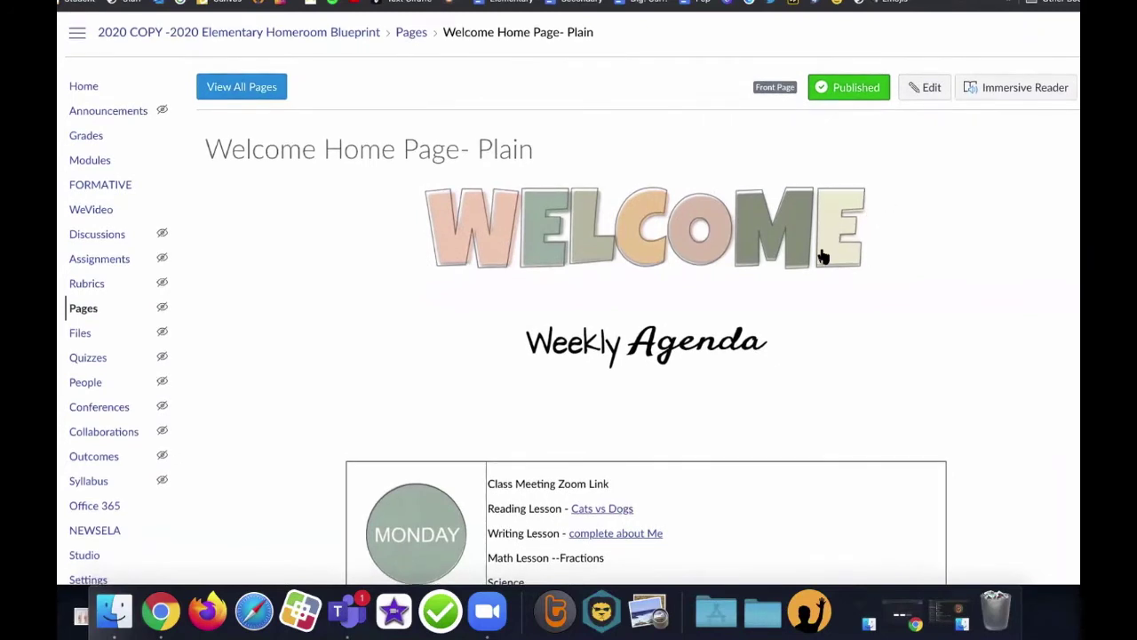
pyautogui.scroll(-2, 822, 256)
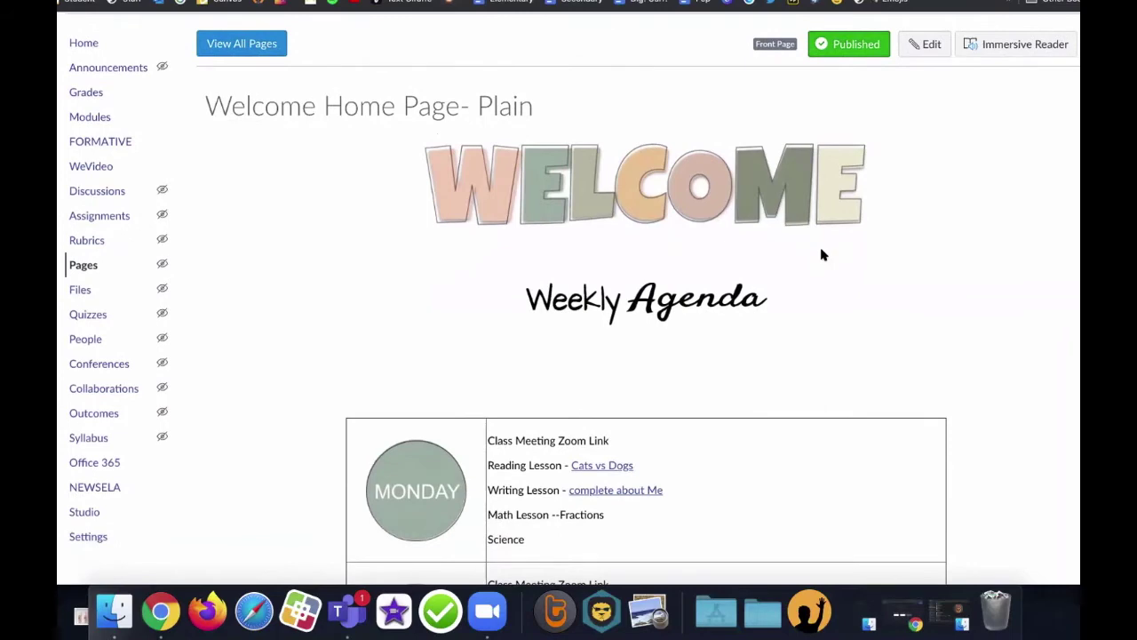
pyautogui.scroll(-2, 823, 254)
pyautogui.scroll(-8, 822, 255)
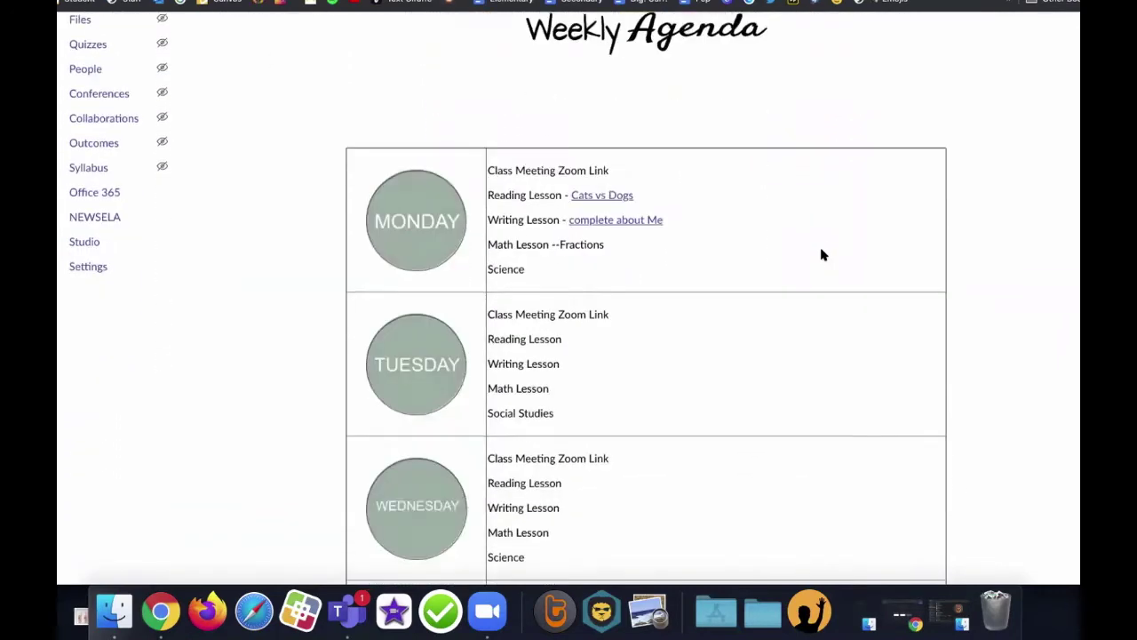
pyautogui.scroll(-5, 822, 255)
pyautogui.scroll(14, 822, 255)
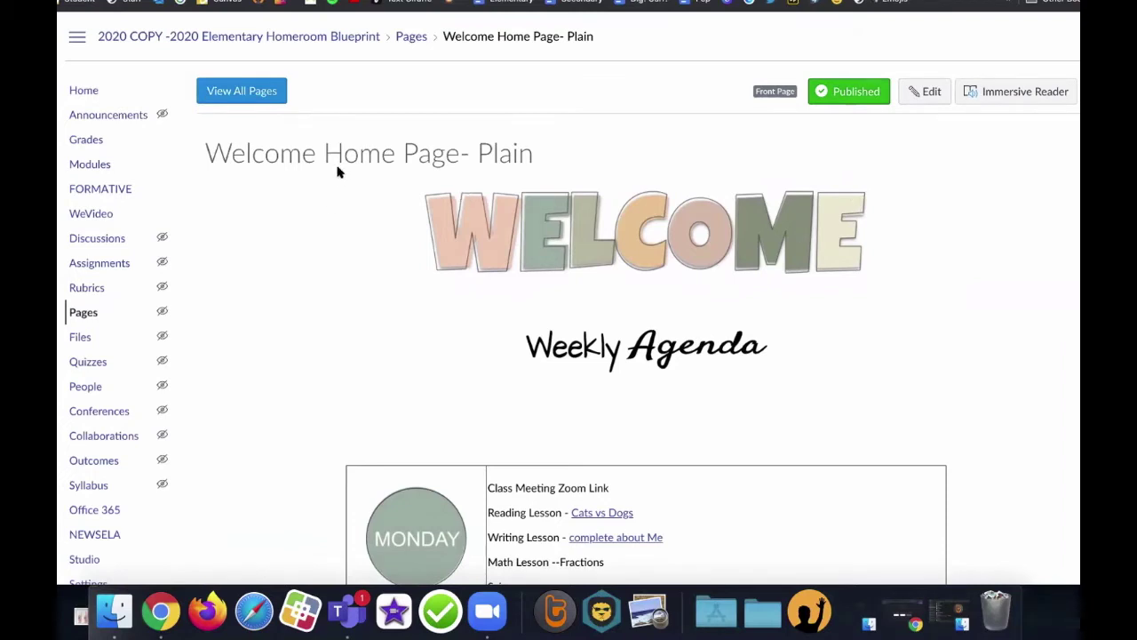
# Switch to the Elementary Class Banner Build deck in Google Slides and inspect the first Fourth Grade banner's teacher-name text and bitmoji.
pyautogui.click(98, 169)
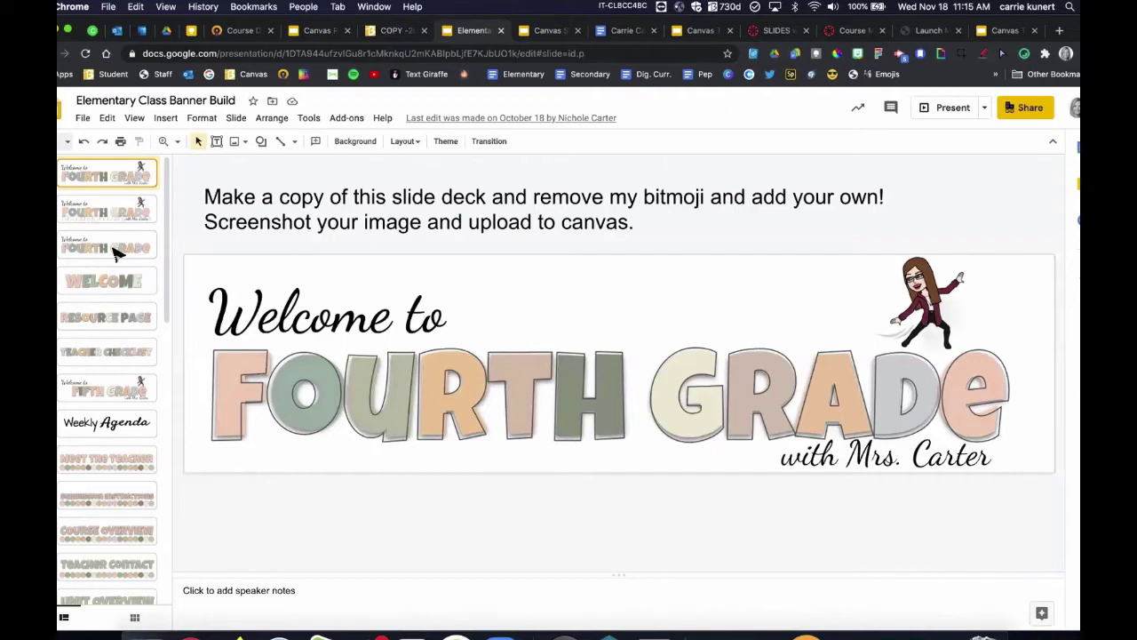
pyautogui.click(107, 212)
pyautogui.click(106, 176)
pyautogui.click(869, 448)
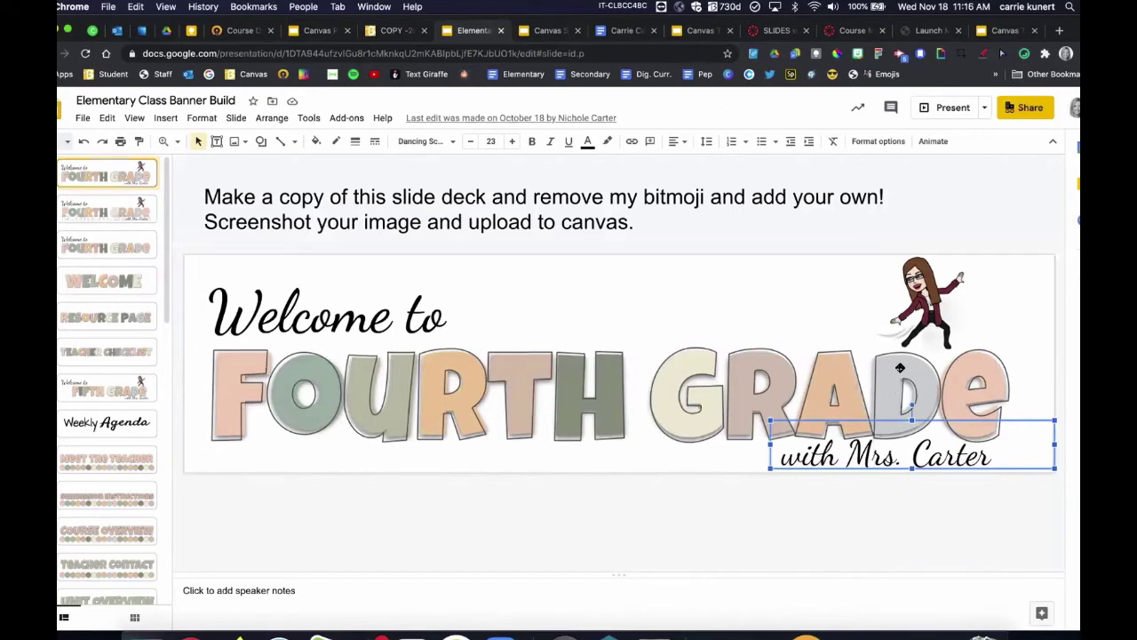
pyautogui.click(918, 343)
pyautogui.click(920, 305)
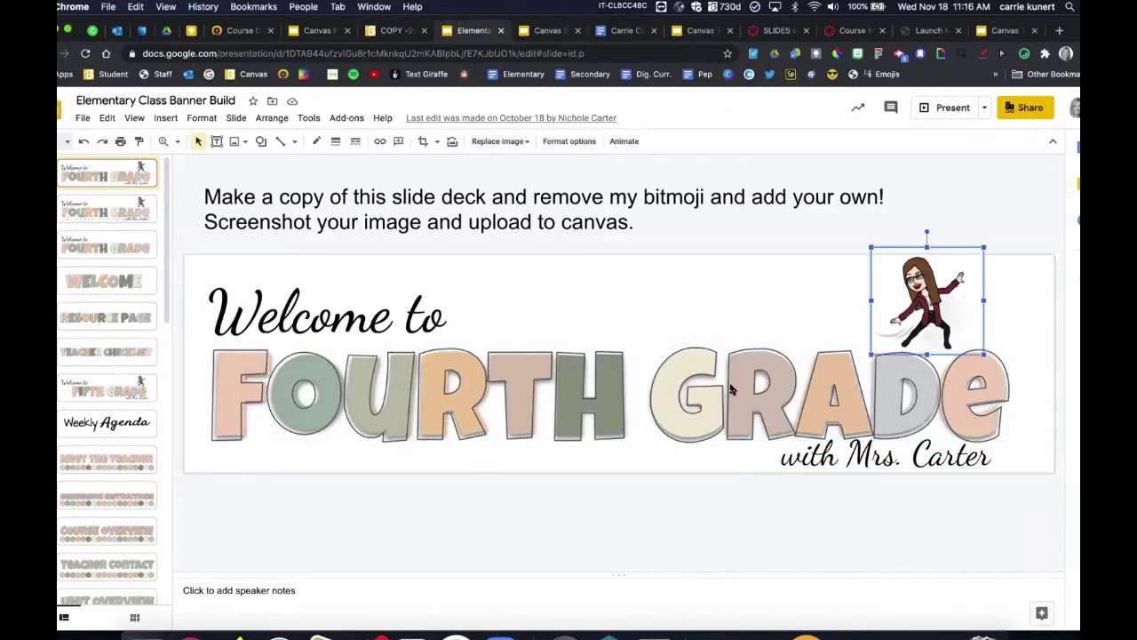
pyautogui.click(466, 504)
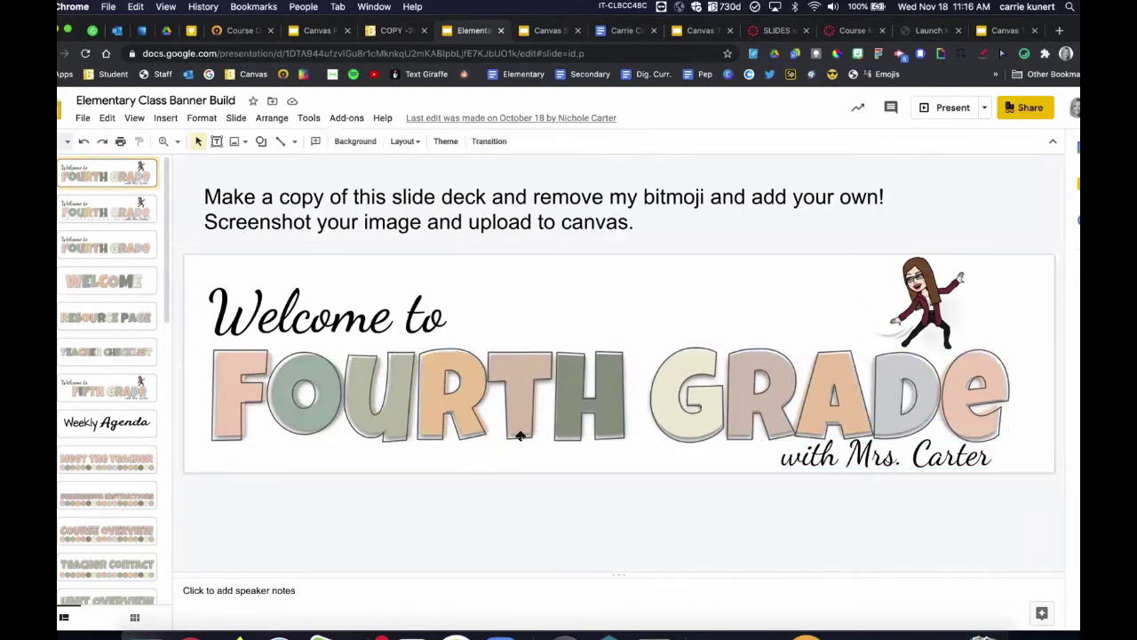
# Browse the deck's banner slides from Meet the Teacher and the one below it back up to Resource Page.
pyautogui.click(120, 455)
pyautogui.press('Down')
pyautogui.press('Up')
pyautogui.press('Up')
pyautogui.press('Up')
pyautogui.press('Up')
pyautogui.press('Up')
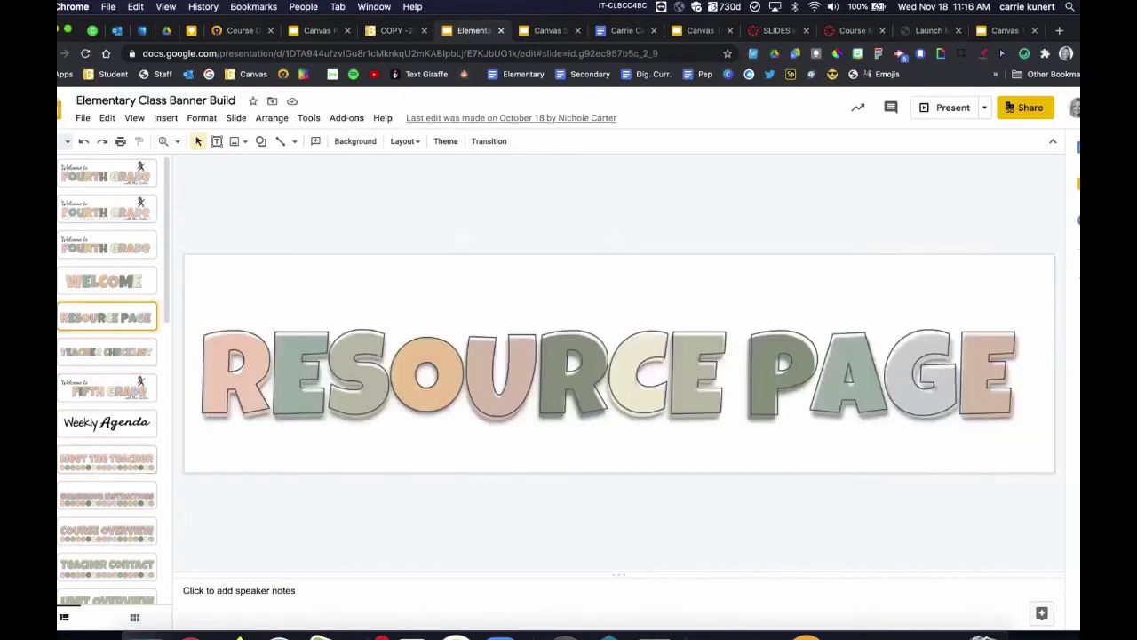
# Go back to the first Fourth Grade banner slide and examine its note about copying the deck and screenshotting the image.
pyautogui.press('Up')
pyautogui.press('Up')
pyautogui.press('Up')
pyautogui.press('Up')
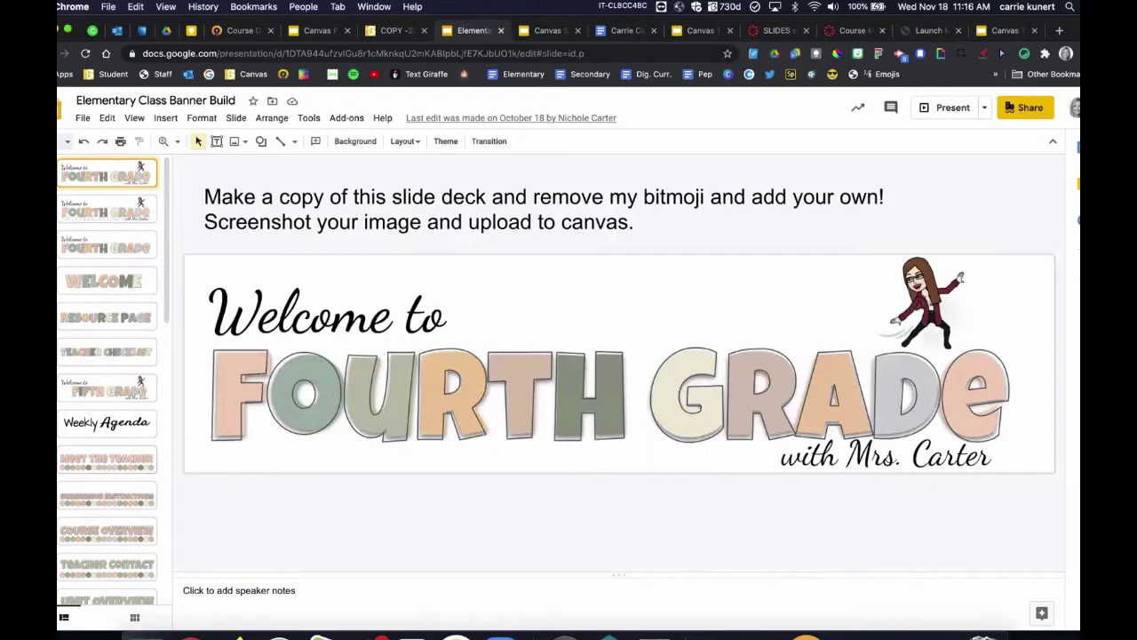
pyautogui.click(780, 224)
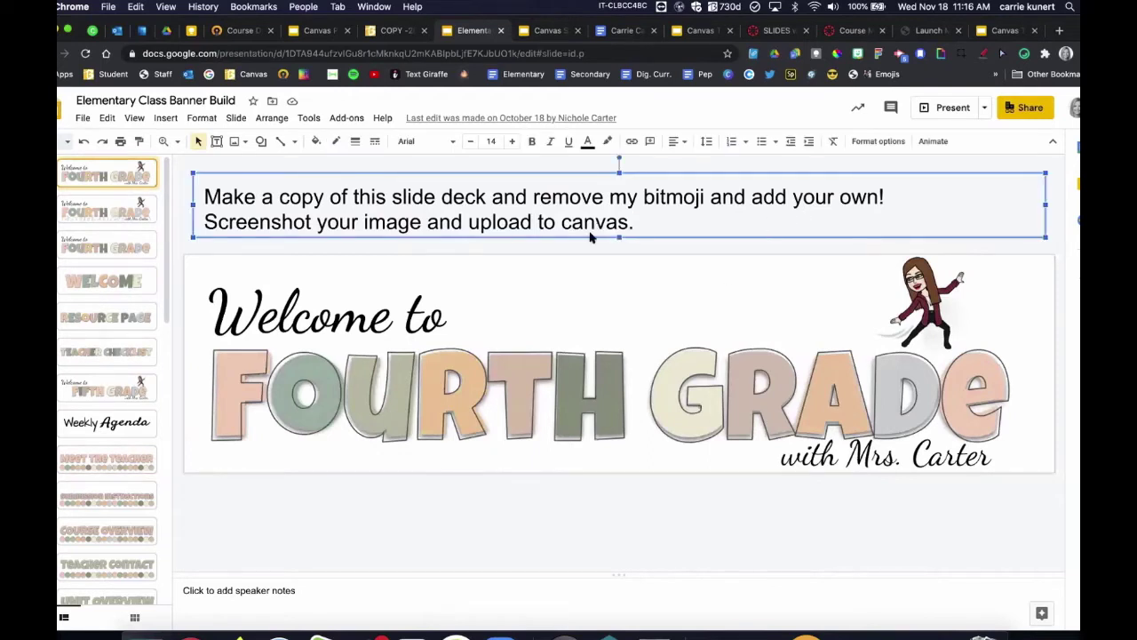
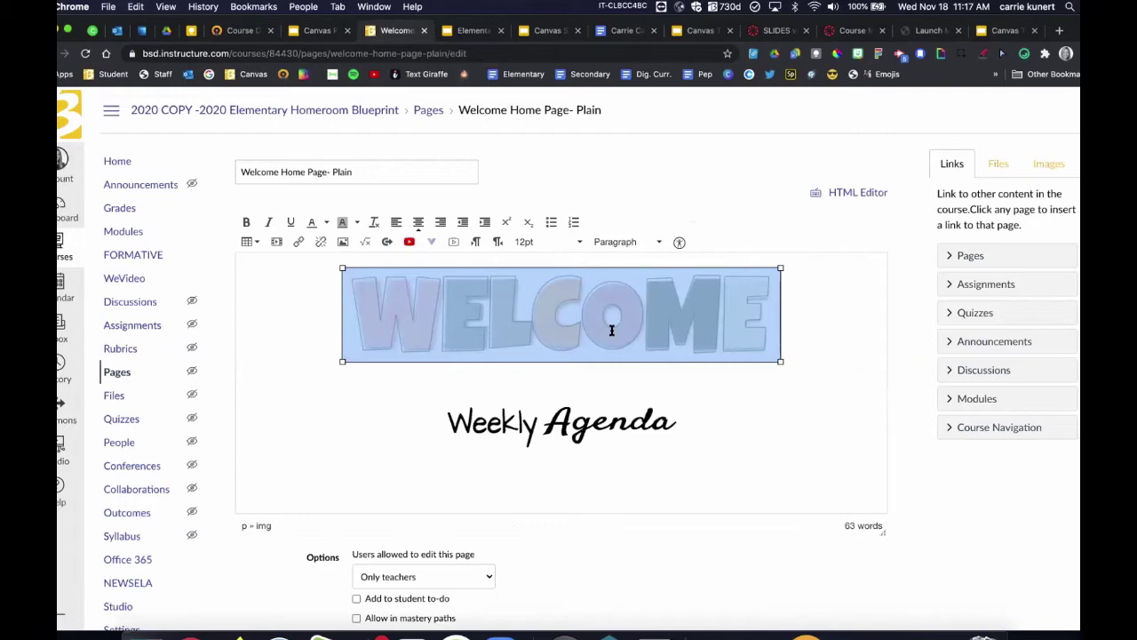
# On the Welcome Home Page- Plain in Canvas, delete the WELCOME banner and choose Screen Shot 2020-11-18 at 10.49.55 AM as a new image upload.
pyautogui.press('BackSpace')
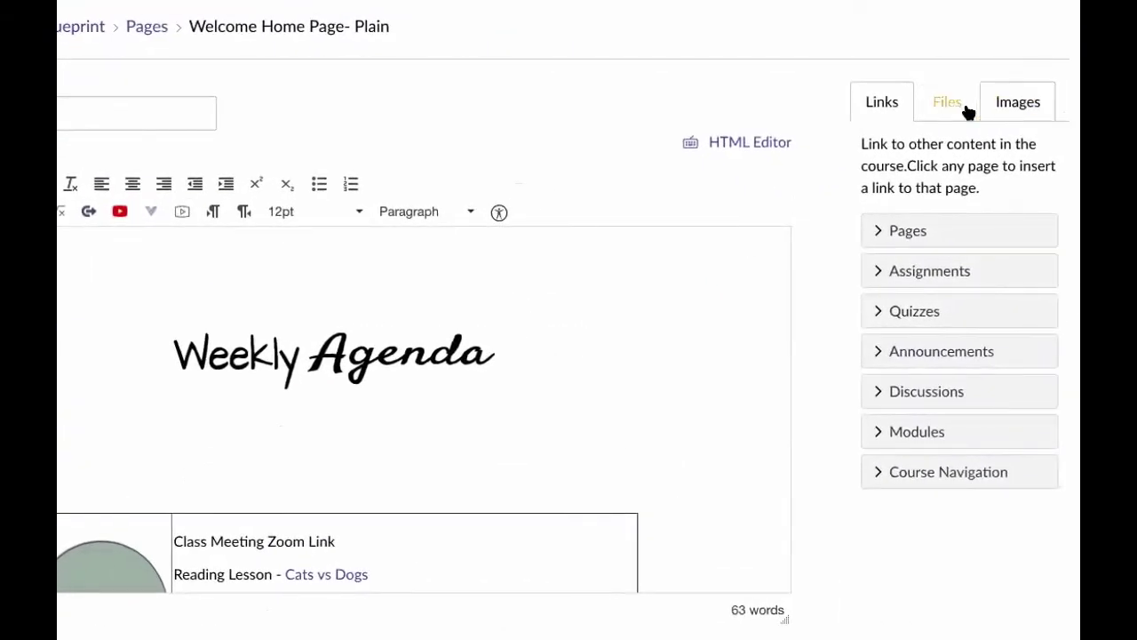
pyautogui.click(1018, 107)
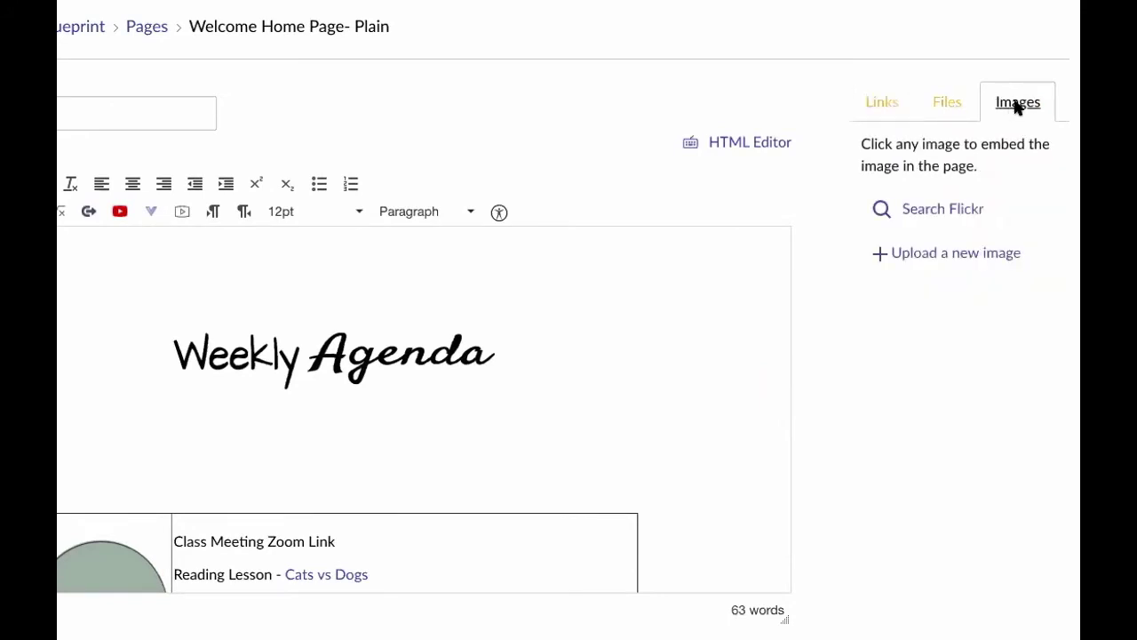
pyautogui.click(949, 255)
pyautogui.click(918, 314)
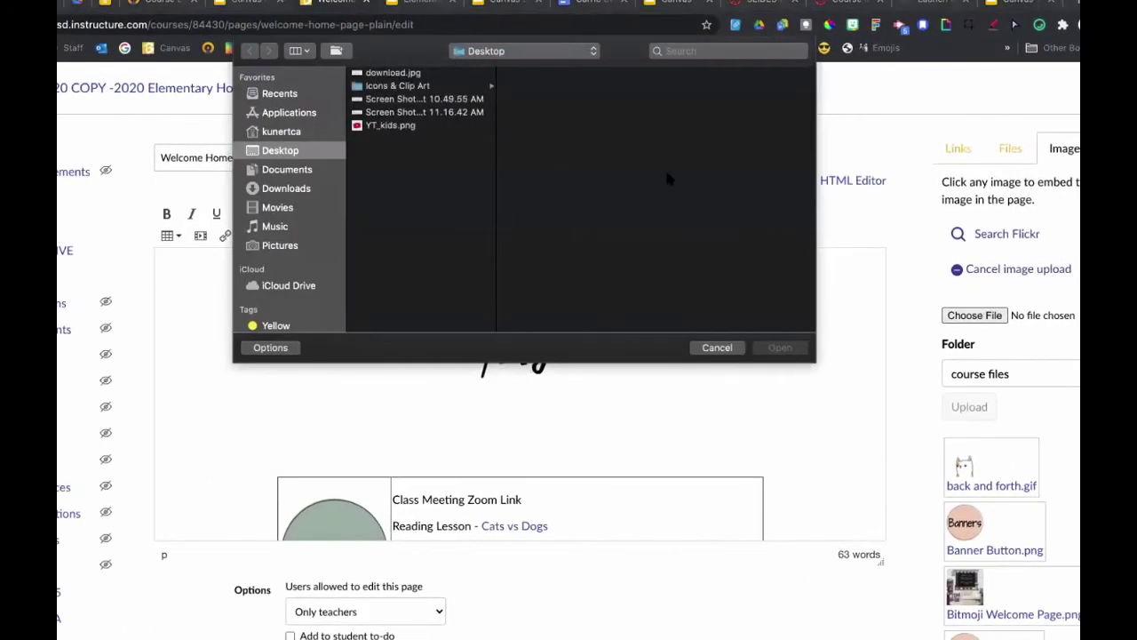
pyautogui.click(412, 99)
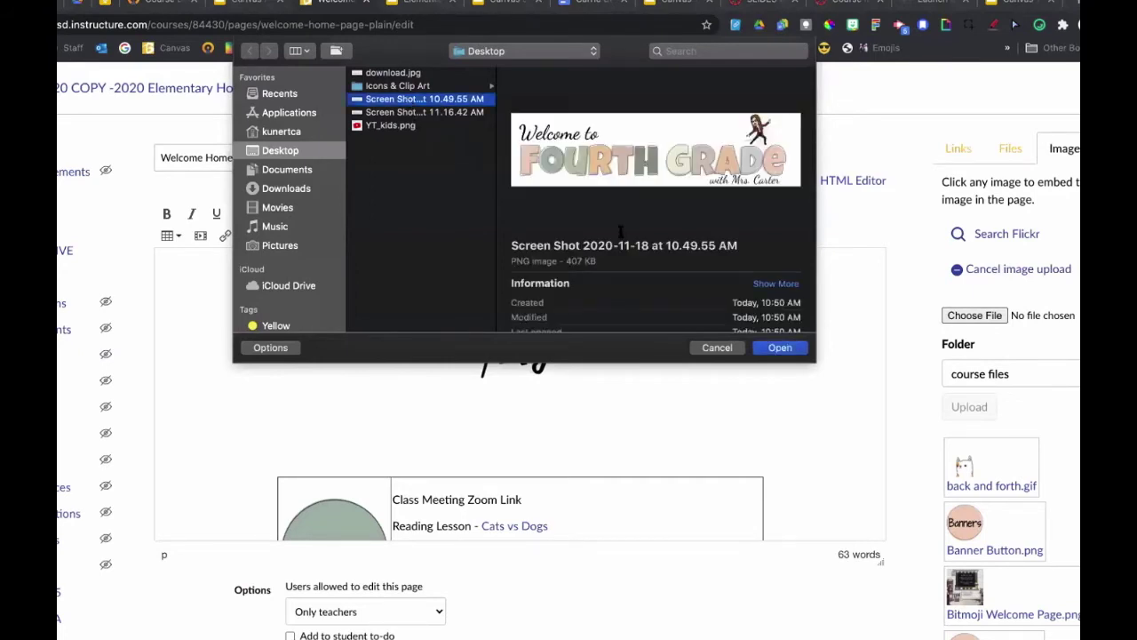
pyautogui.click(780, 349)
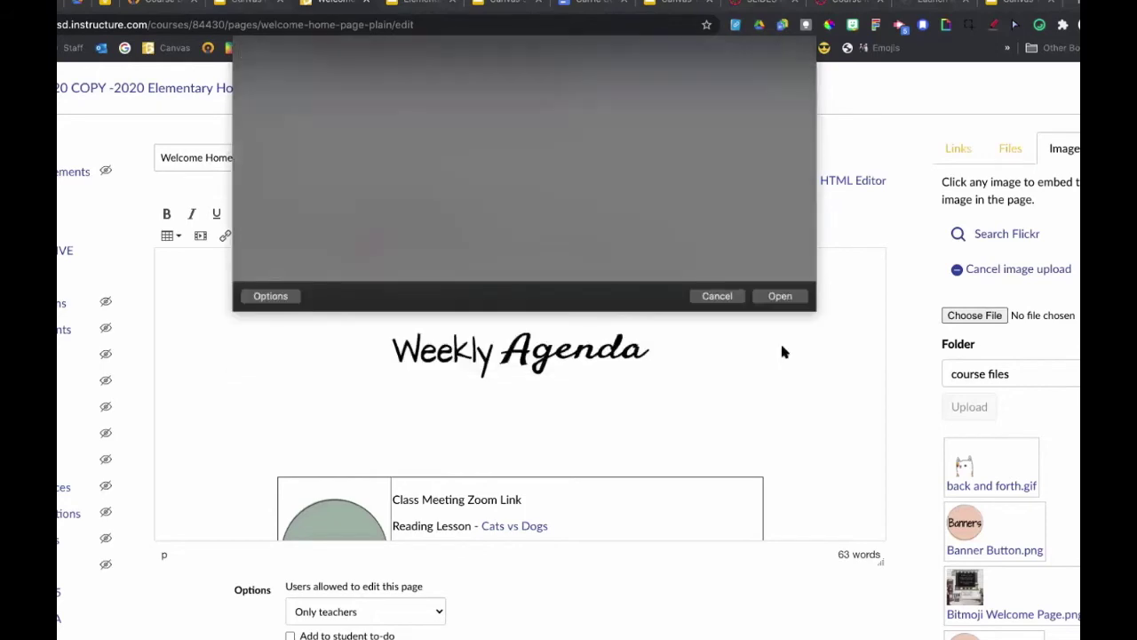
# Give the image the alternative text "Welcome to 4th grade banner" and upload it to course files, embedding it in the page.
pyautogui.write('Wel')
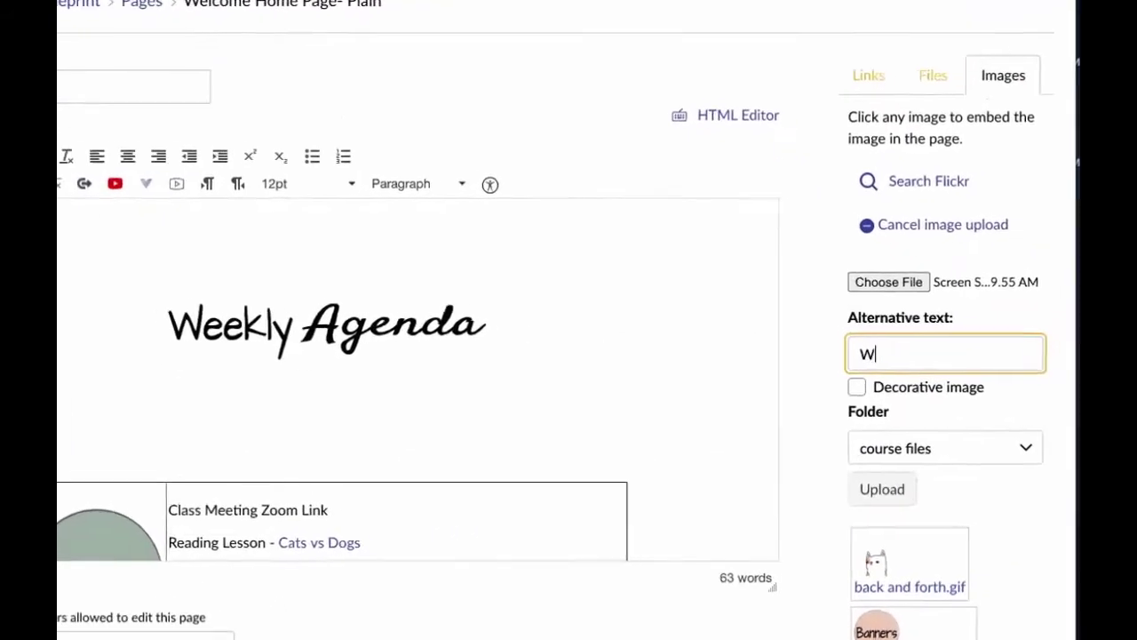
pyautogui.write('com')
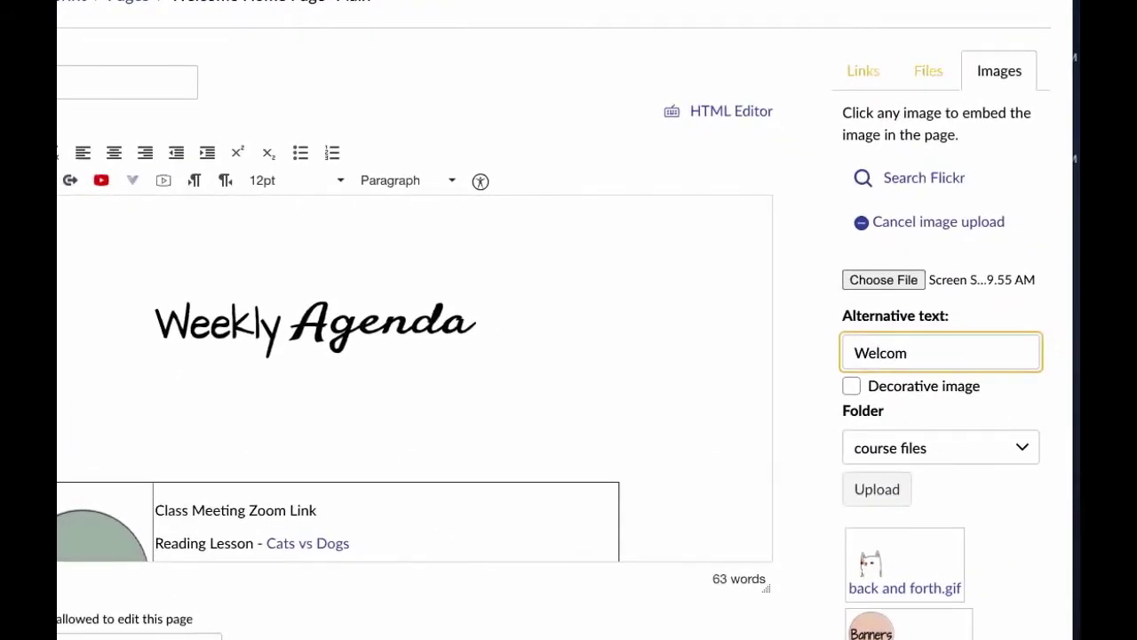
pyautogui.write('e to 4th grade ba')
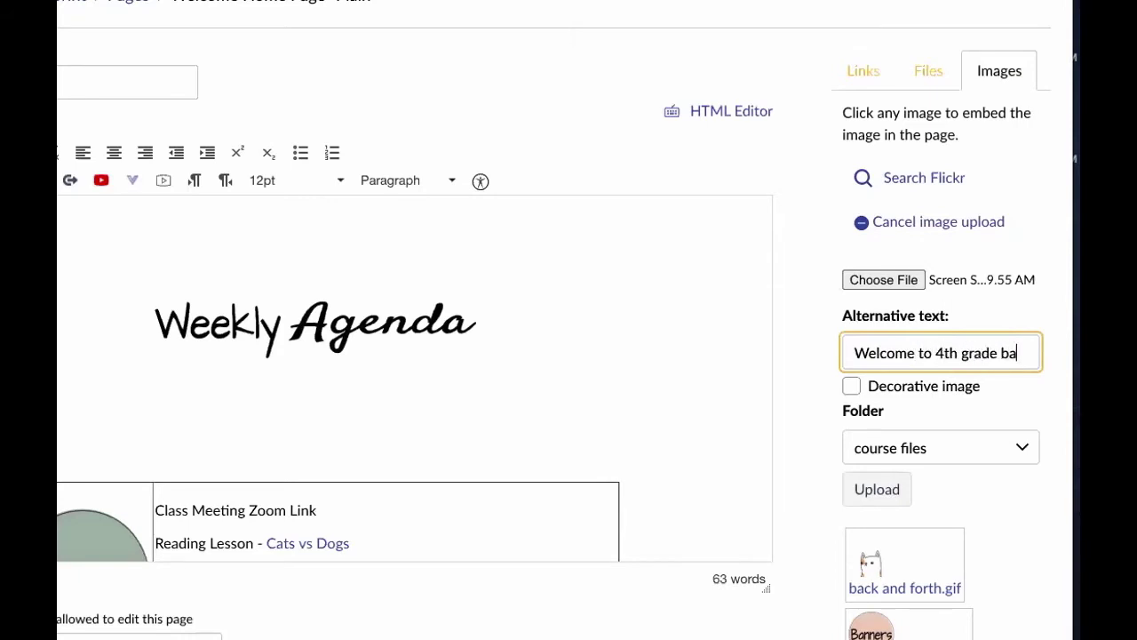
pyautogui.write('nner')
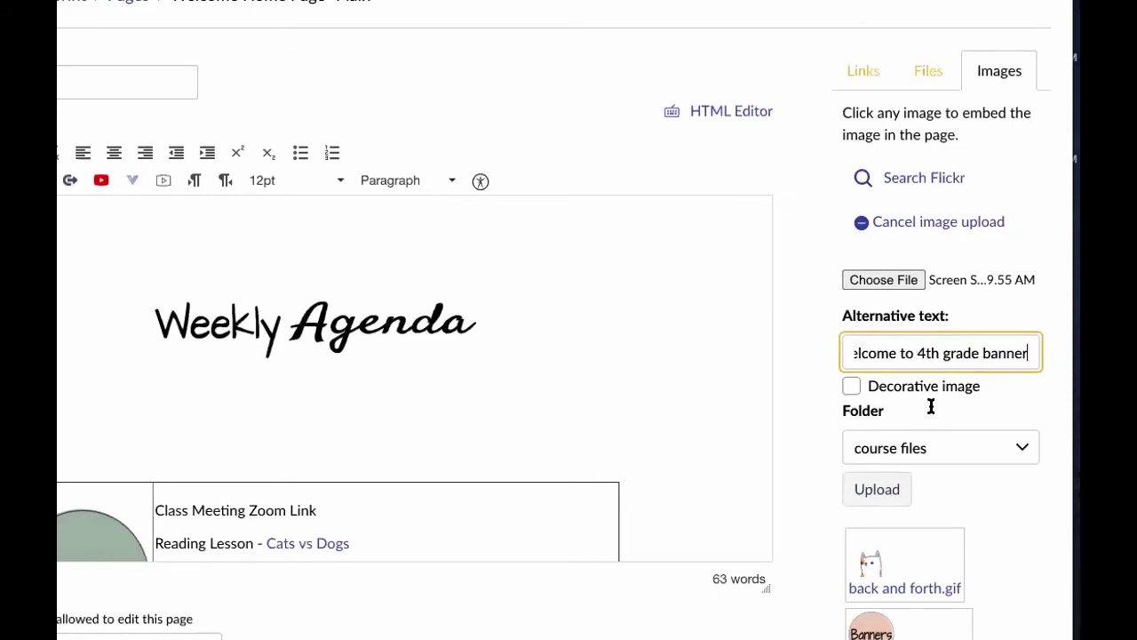
pyautogui.click(876, 485)
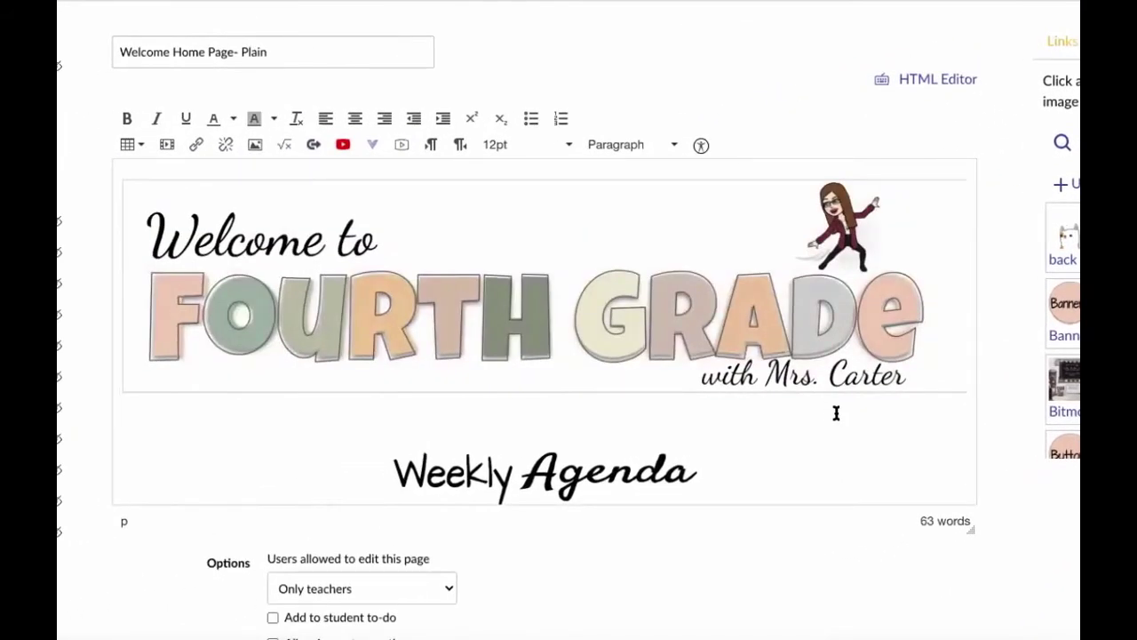
# Look over the edited page from the new Fourth Grade banner through the weekly agenda table to the subject buttons.
pyautogui.scroll(-1, 818, 411)
pyautogui.scroll(1, 818, 411)
pyautogui.click(639, 347)
pyautogui.click(722, 411)
pyautogui.scroll(-1, 722, 412)
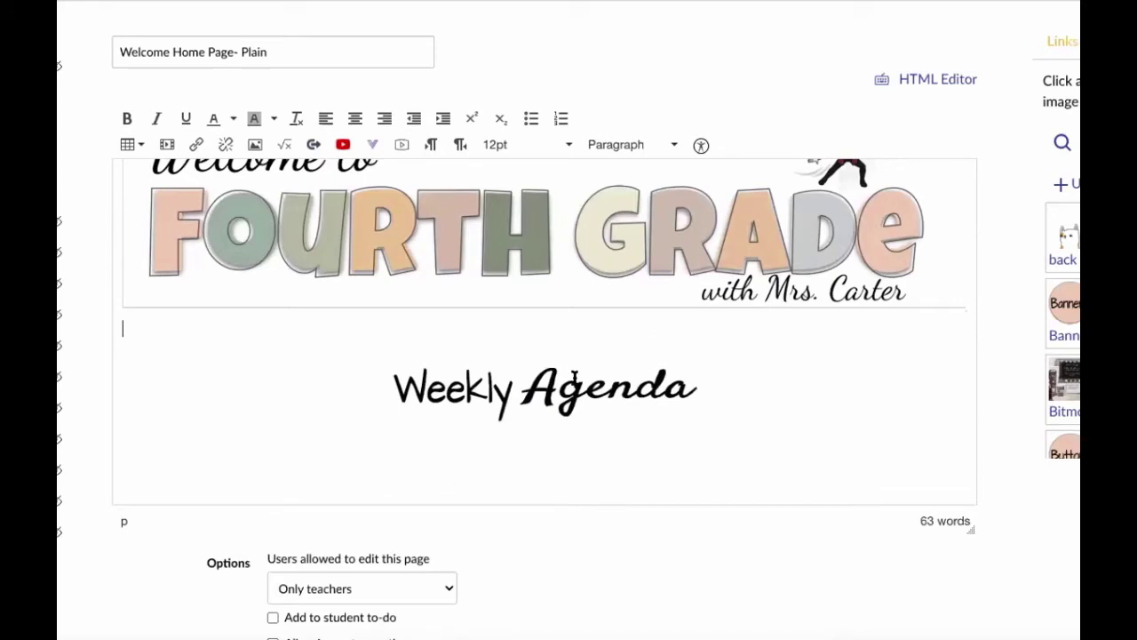
pyautogui.click(532, 392)
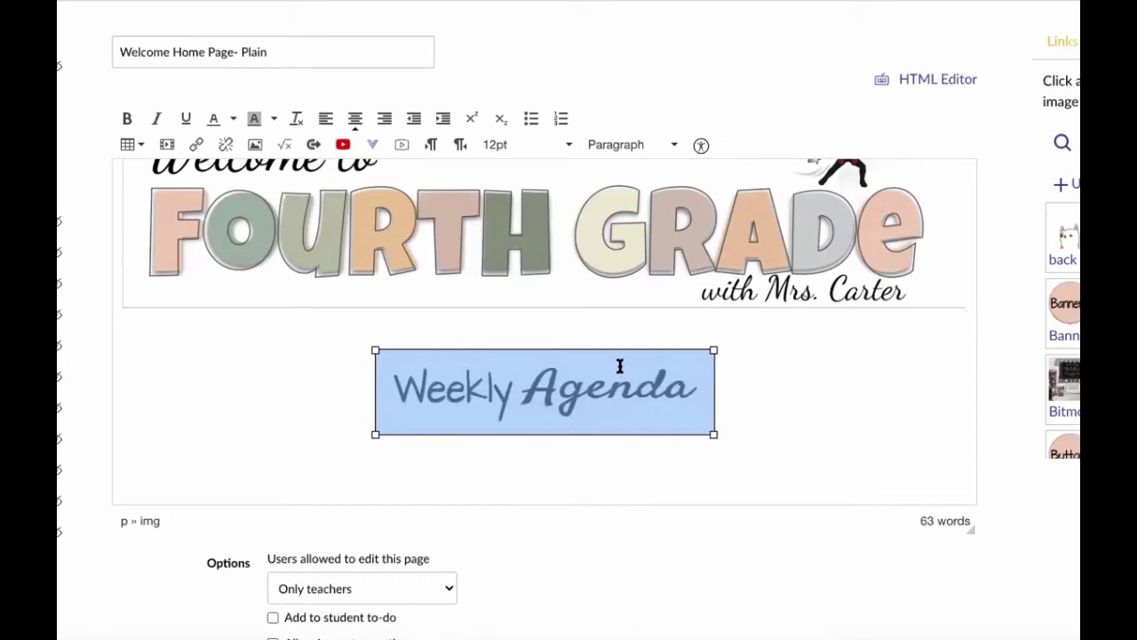
pyautogui.scroll(-10, 630, 361)
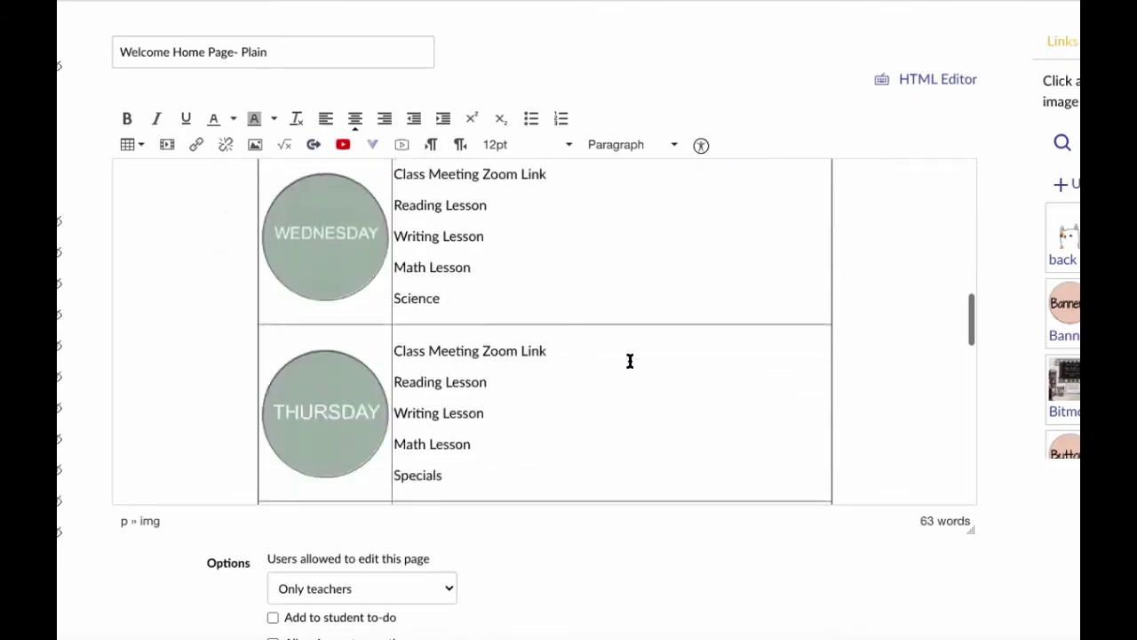
pyautogui.scroll(-10, 630, 361)
pyautogui.scroll(3, 627, 364)
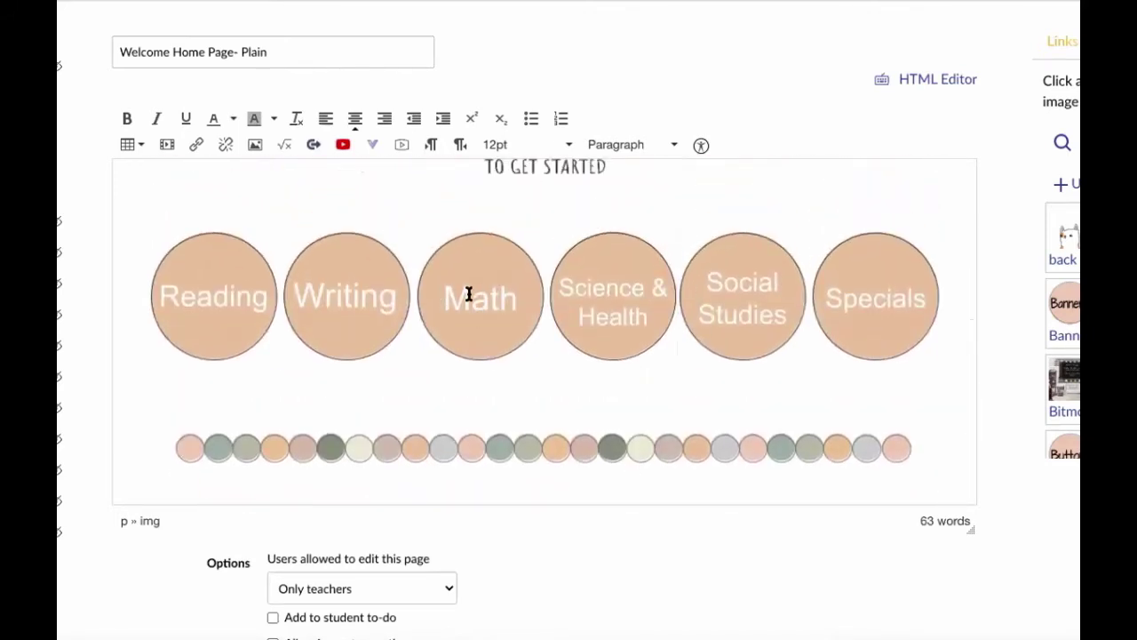
pyautogui.scroll(10, 569, 254)
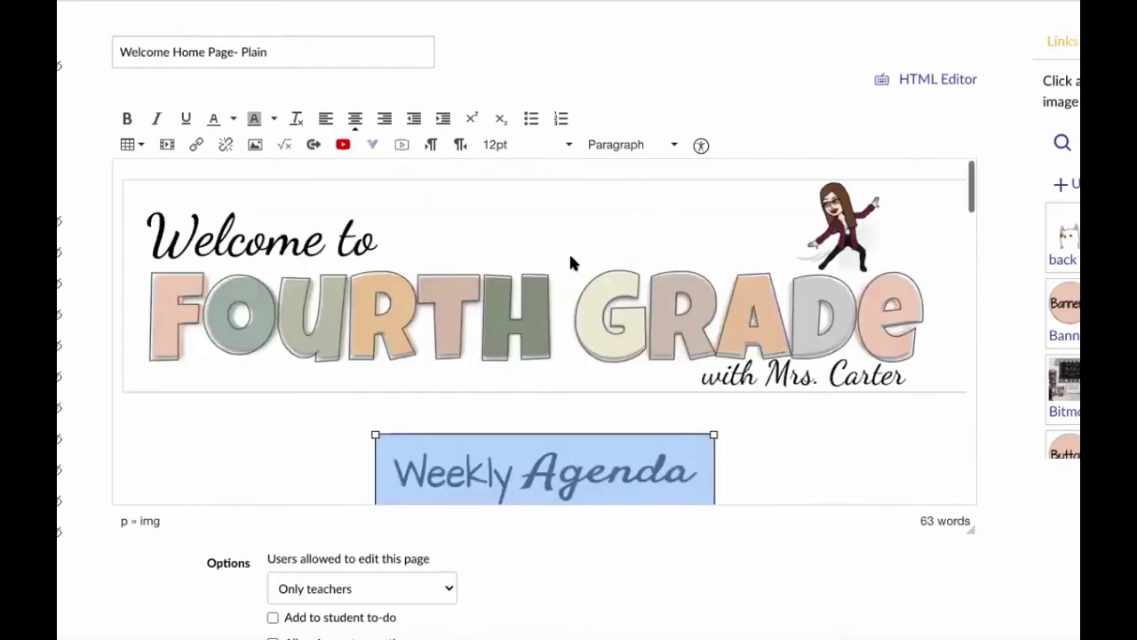
pyautogui.scroll(-5, 568, 254)
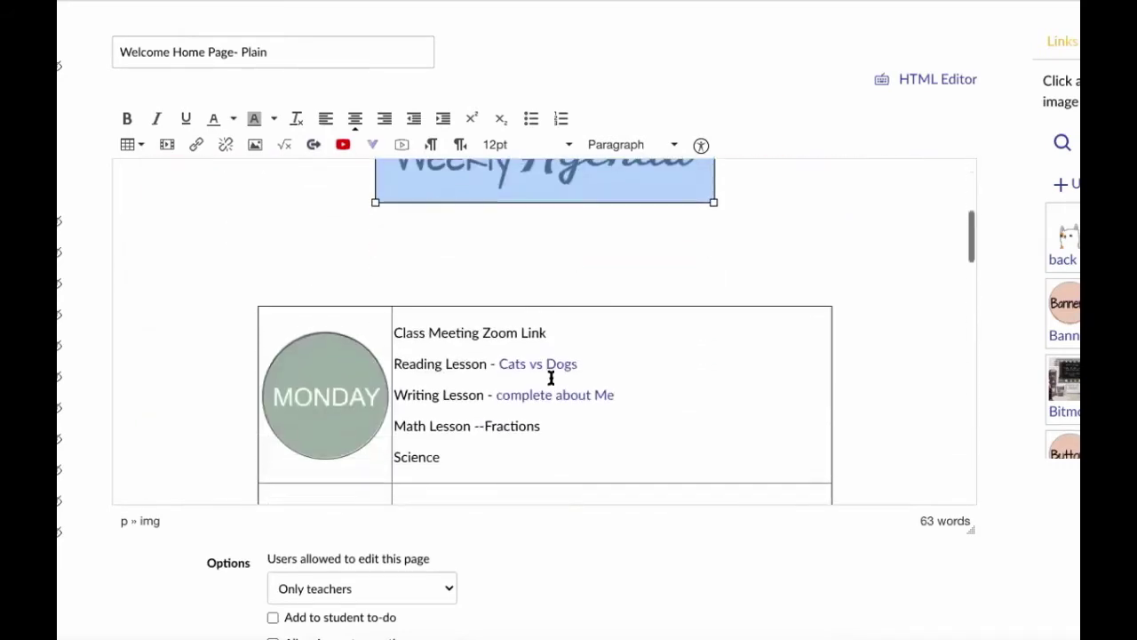
pyautogui.scroll(3, 561, 336)
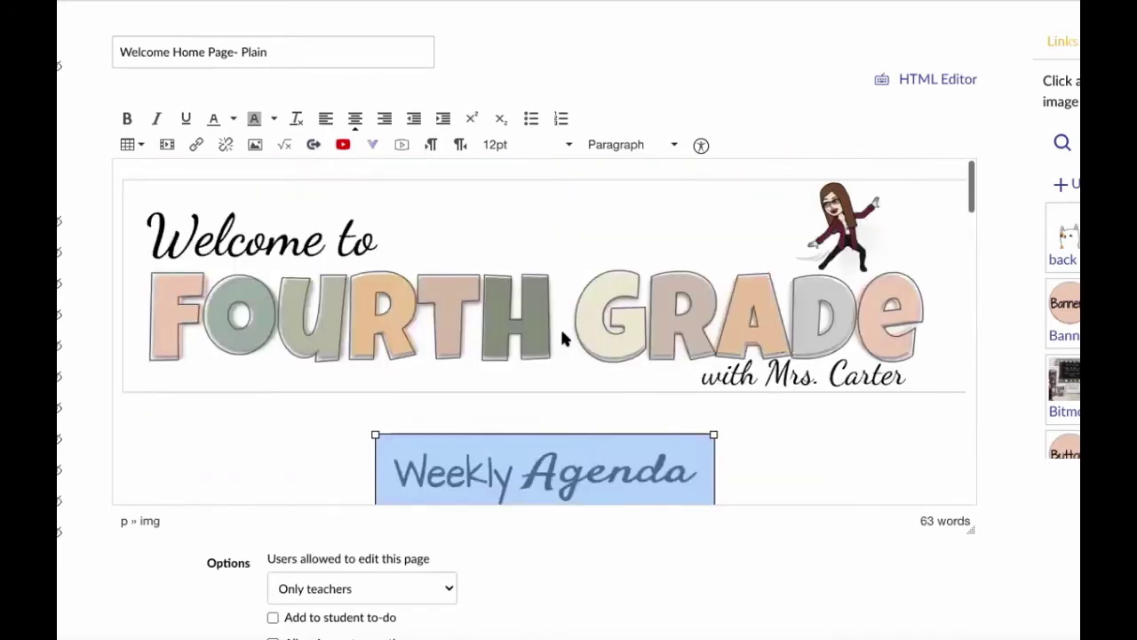
pyautogui.scroll(-2, 581, 257)
# Link the Weekly Agenda image to the course's Previous Weekly Agendas page instead of a website URL.
pyautogui.click(519, 424)
pyautogui.click(523, 351)
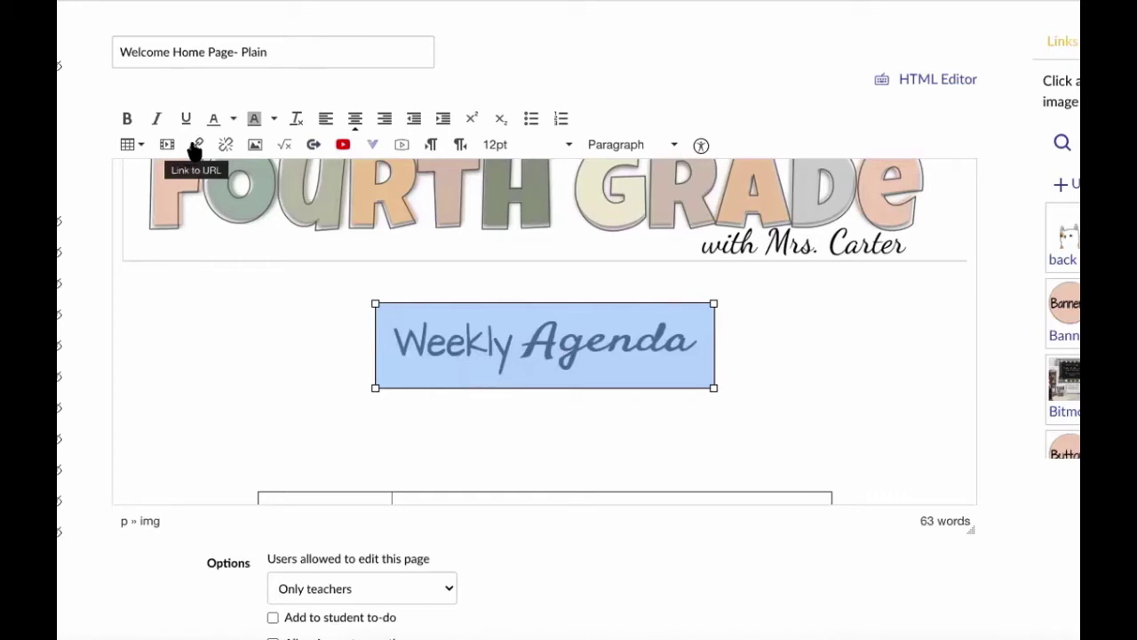
pyautogui.click(196, 147)
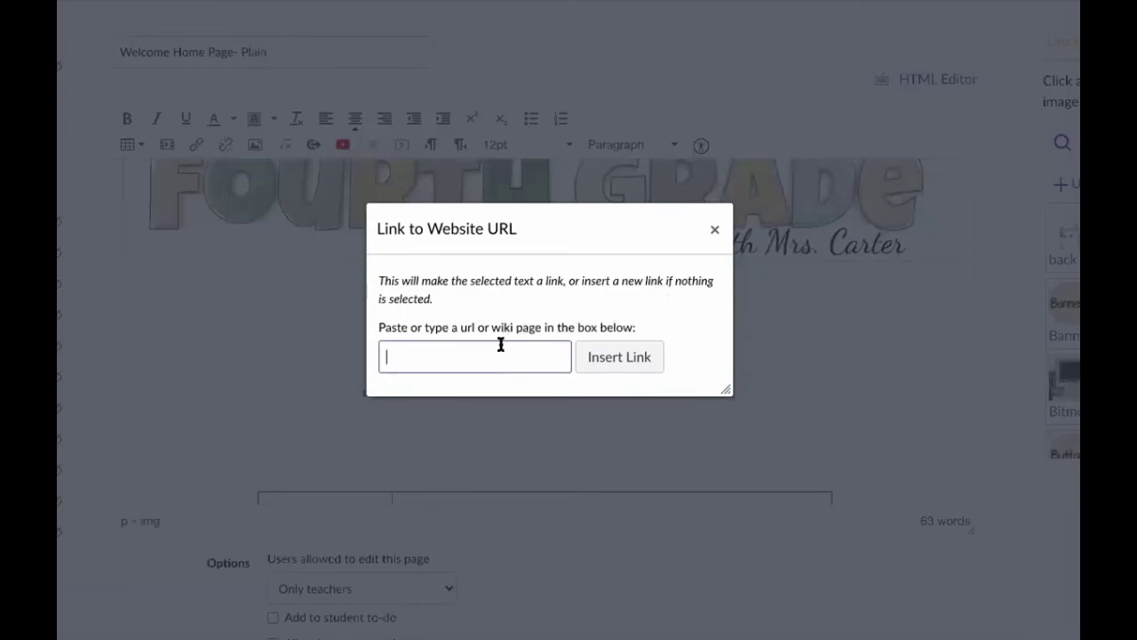
pyautogui.click(713, 229)
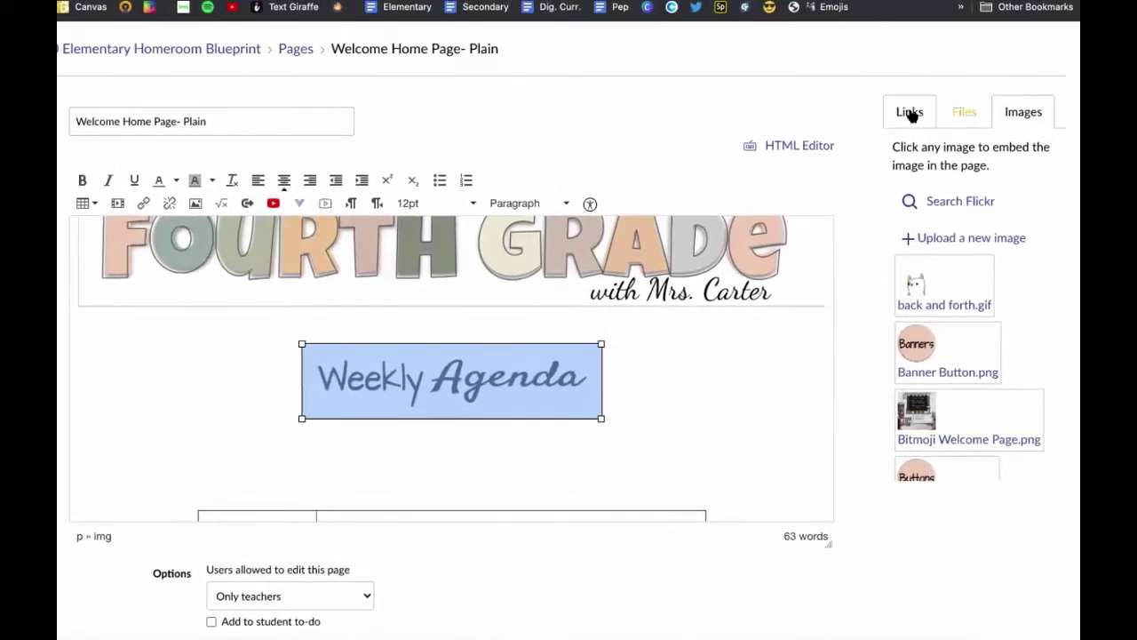
pyautogui.click(909, 113)
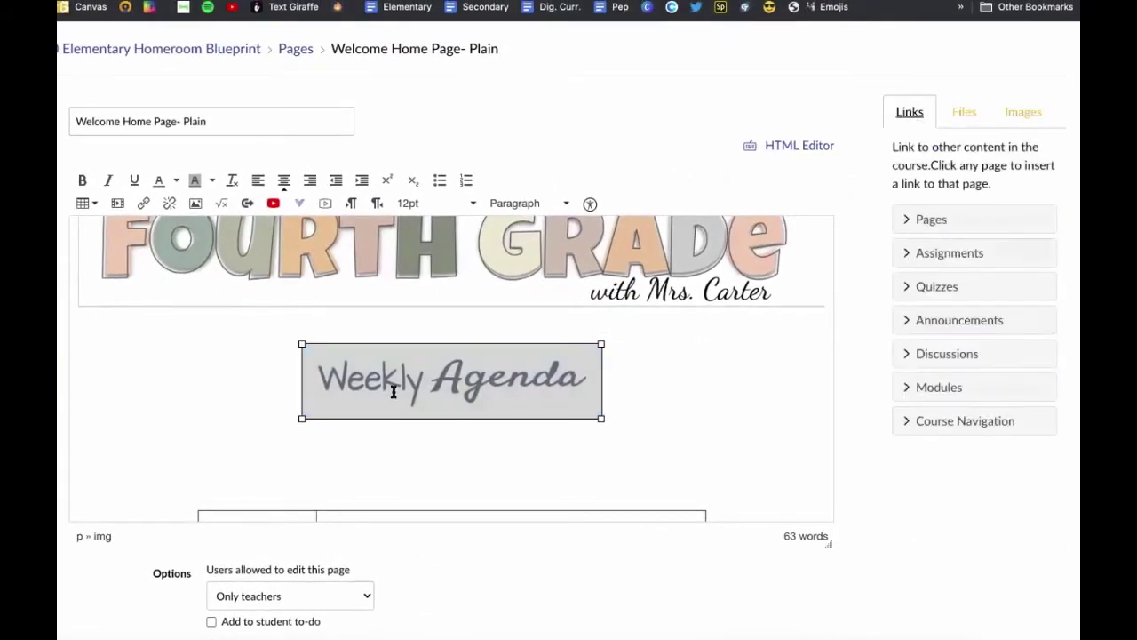
pyautogui.click(922, 224)
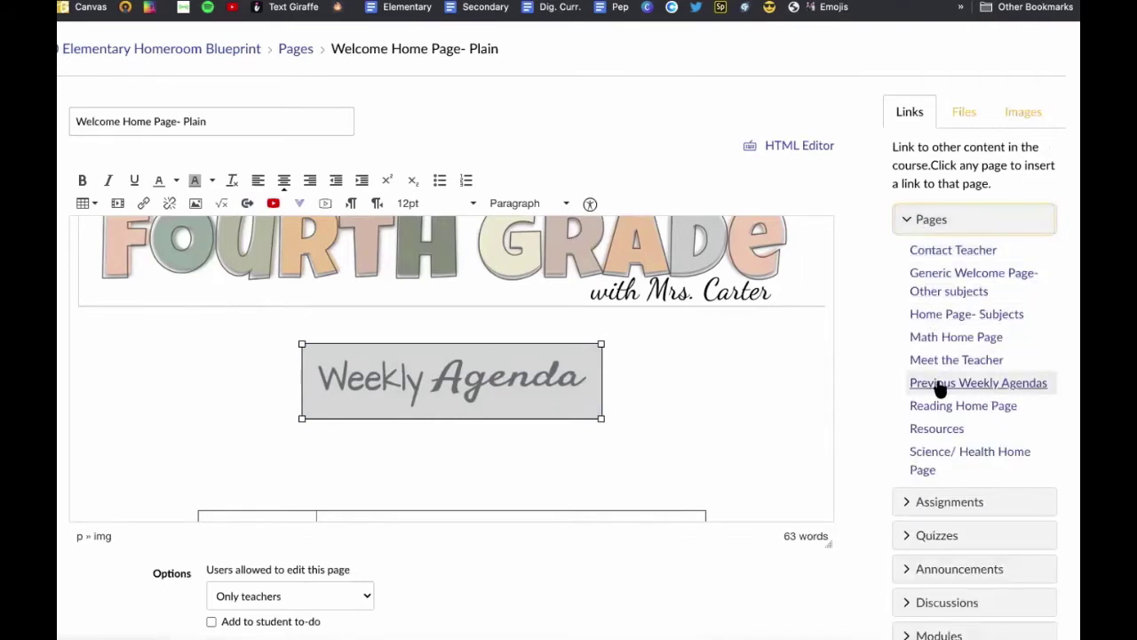
pyautogui.click(935, 388)
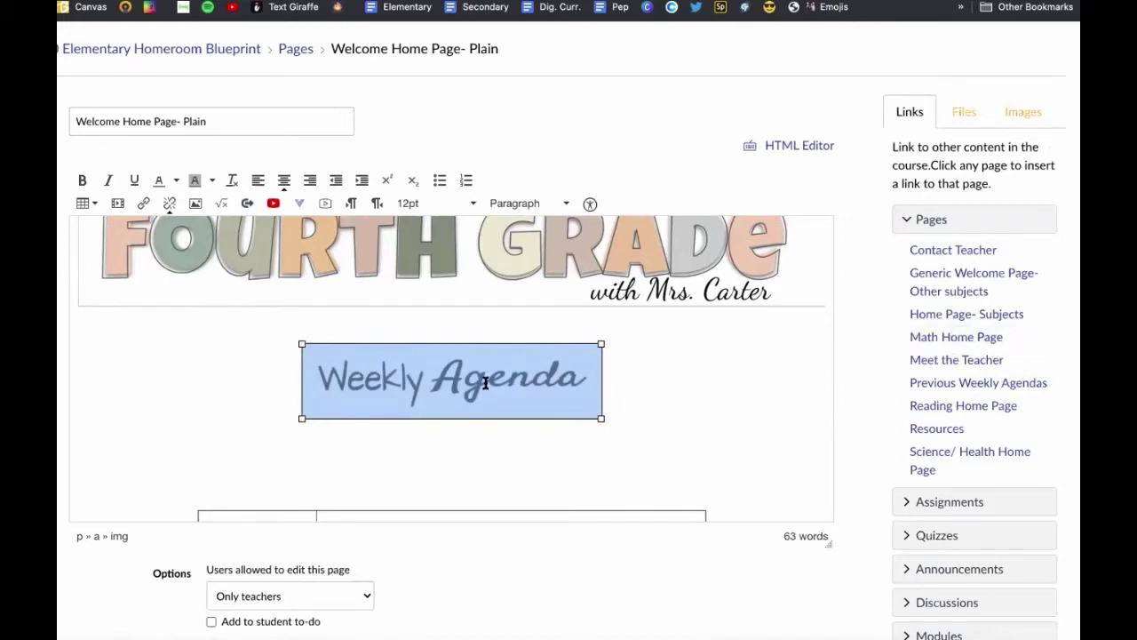
# Save the page and test the Weekly Agenda image's link, viewing the page it leads to.
pyautogui.scroll(-15, 716, 406)
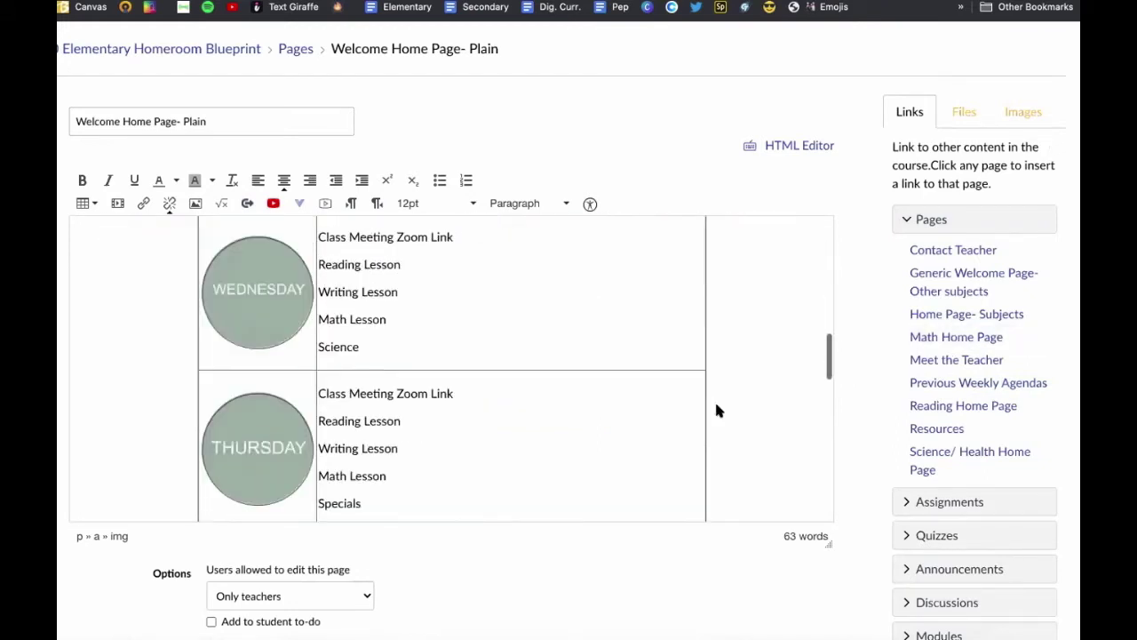
pyautogui.scroll(-2, 756, 607)
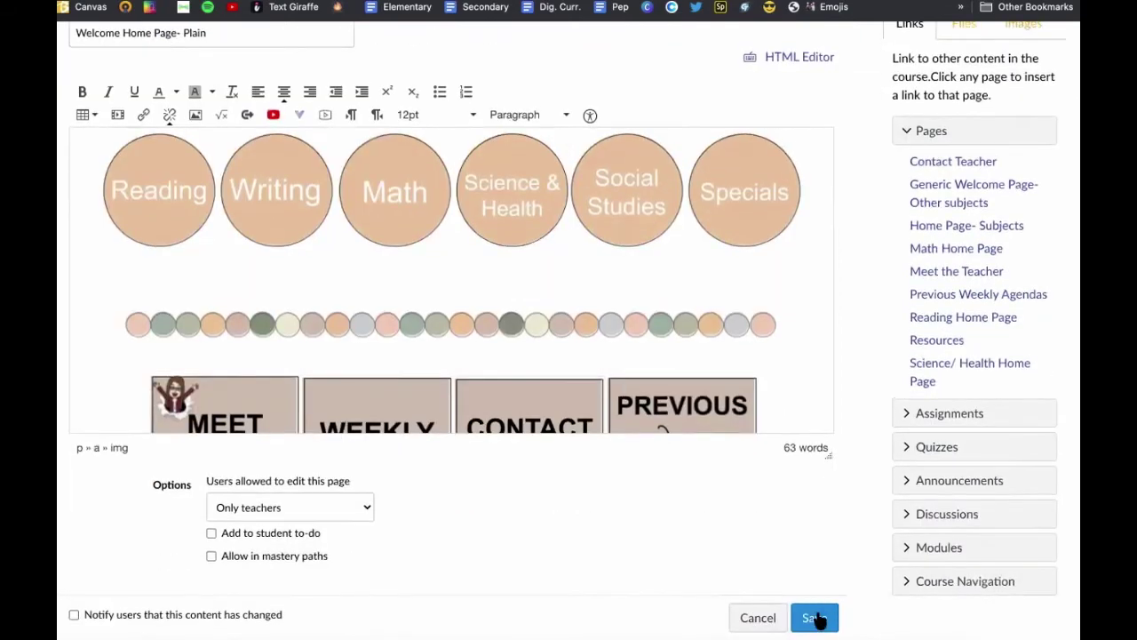
pyautogui.click(815, 618)
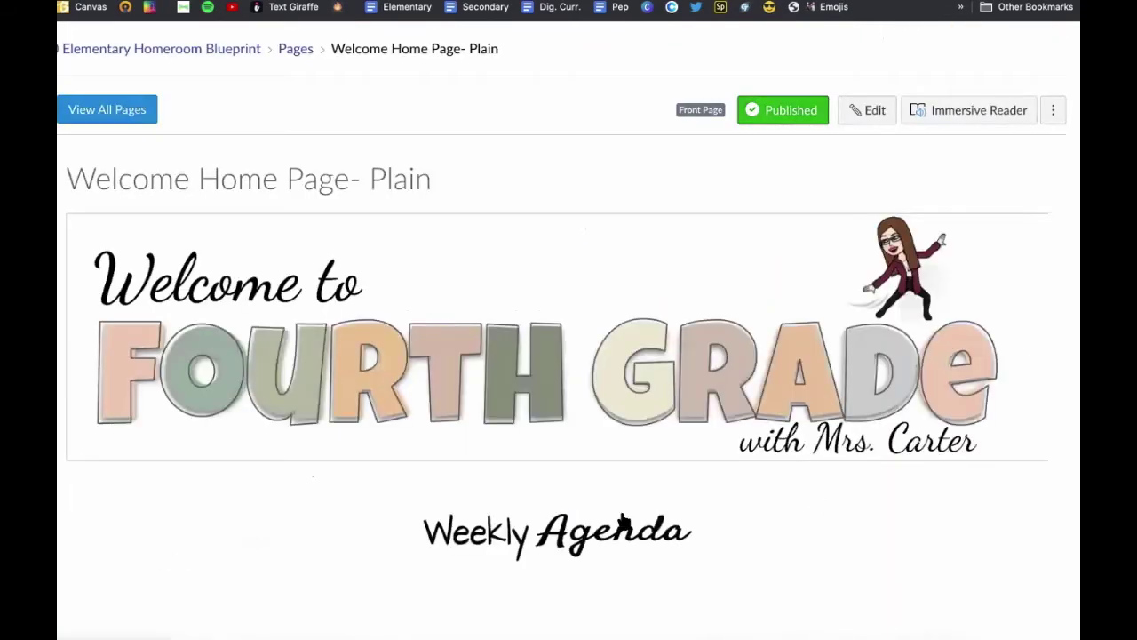
pyautogui.click(531, 533)
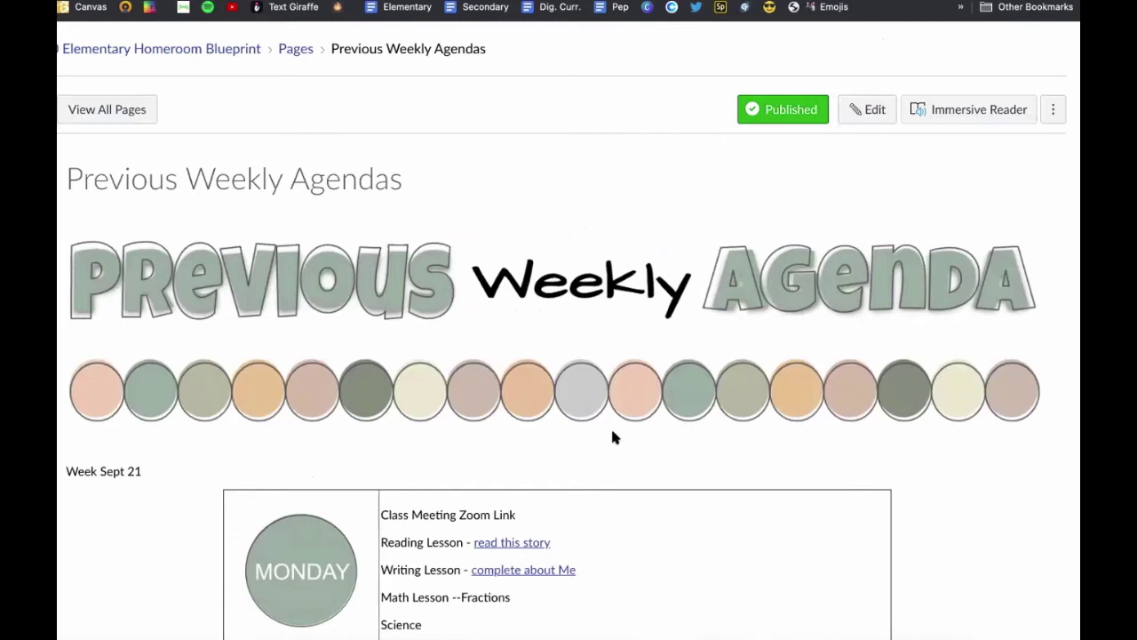
pyautogui.scroll(-2, 612, 432)
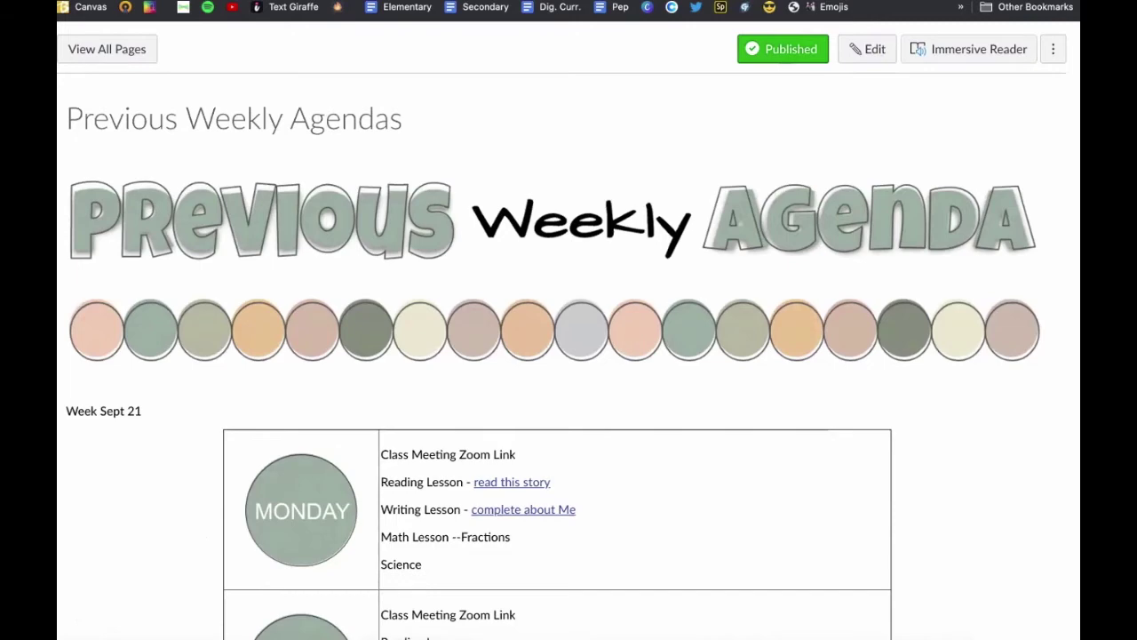
# Switch to the instruction slides deck in Google Slides and browse its discussion reply, Peer Review and Published online slides.
pyautogui.hotkey('ctrl', 'Tab')
pyautogui.hotkey('ctrl', 'Tab')
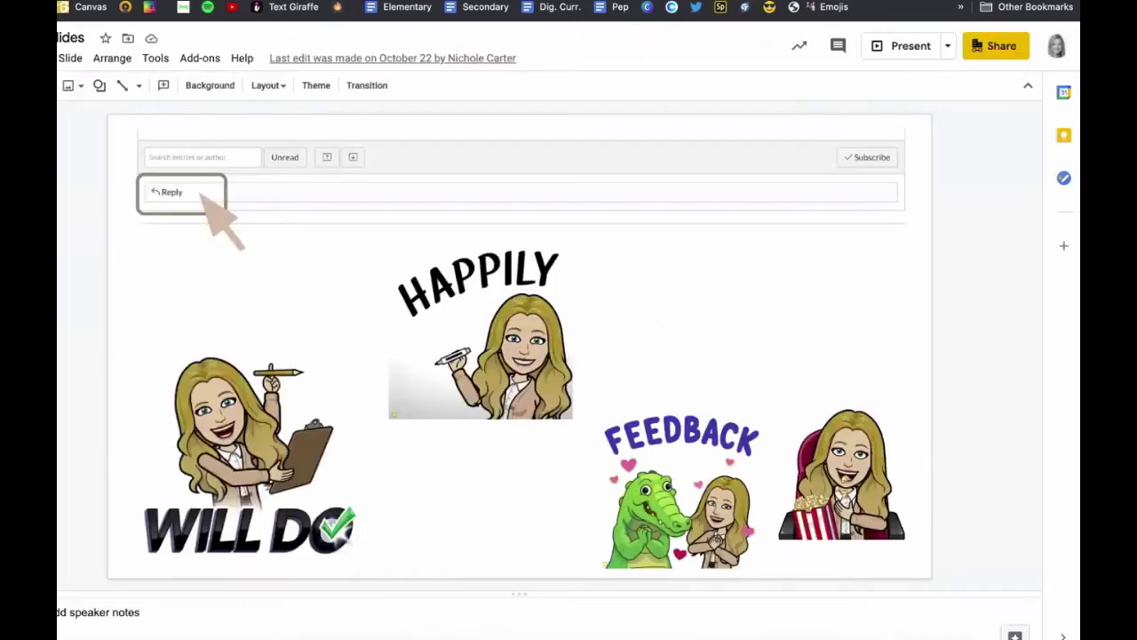
pyautogui.press('Down')
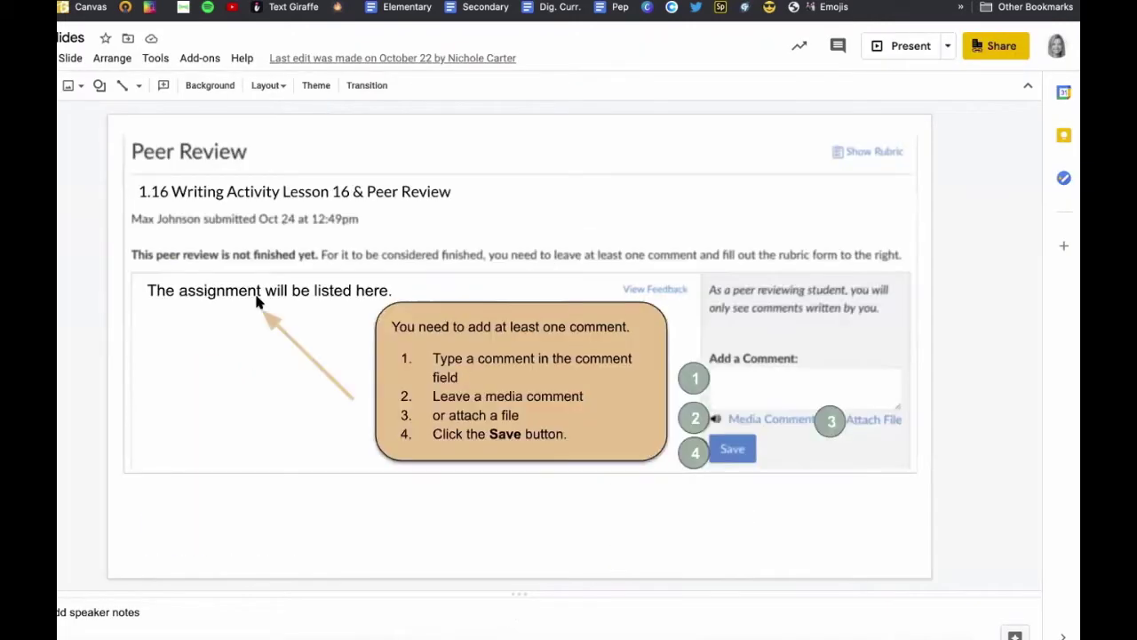
pyautogui.press('Down')
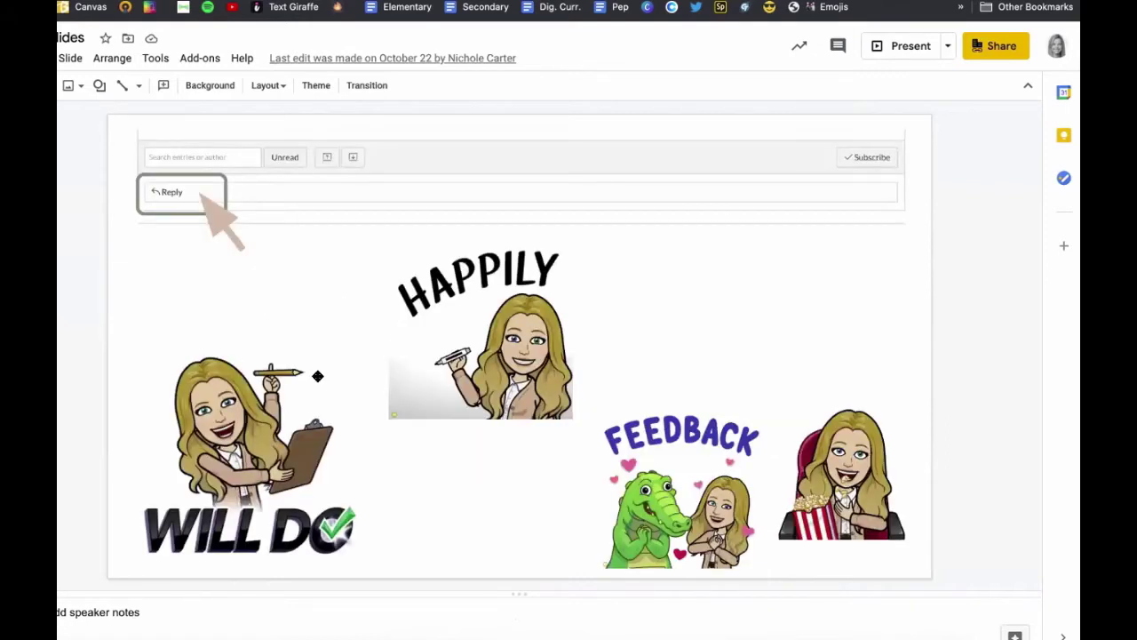
pyautogui.press('Down')
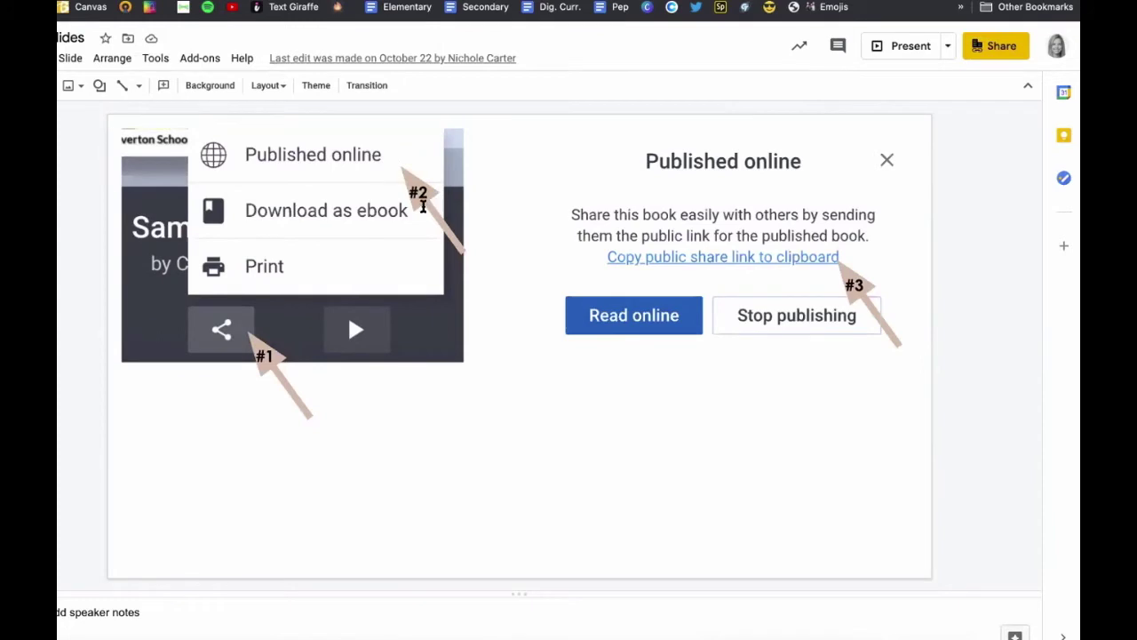
# Nudge the #2 arrow slightly up and to the left on the Published online slide.
pyautogui.click(435, 215)
pyautogui.moveTo(456, 228); pyautogui.dragTo(452, 226)
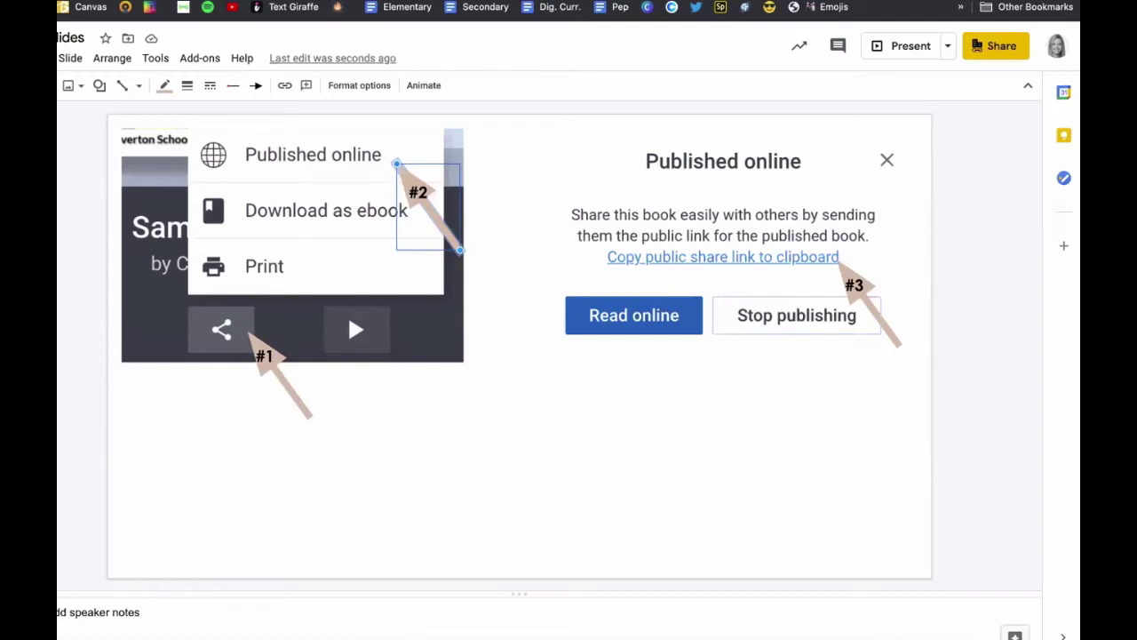
pyautogui.press('pagedown')
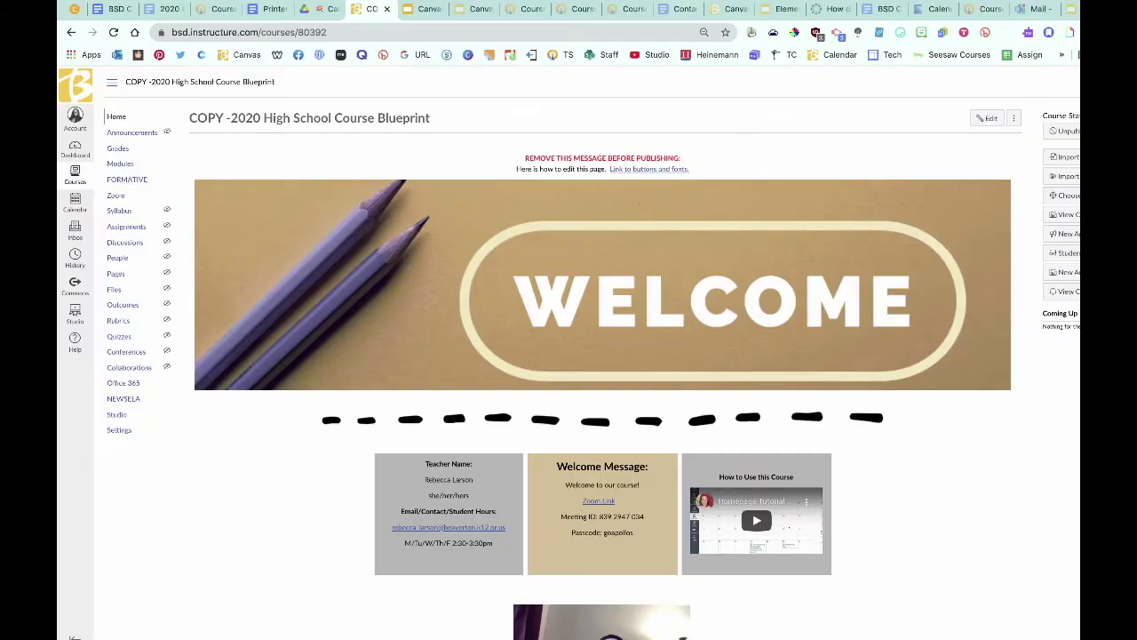
# Switch to the Canvas course COPY -2020 High School Course Blueprint and start a new course page titled Syllabus 1.
pyautogui.scroll(-2, 569, 356)
pyautogui.scroll(-3, 568, 356)
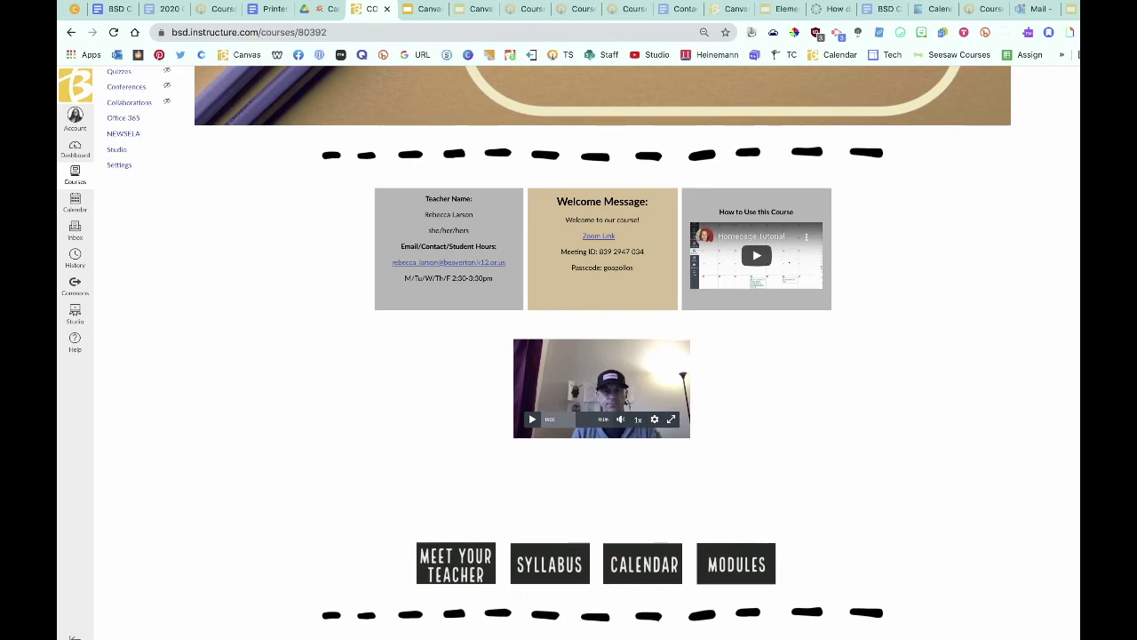
pyautogui.scroll(5, 603, 355)
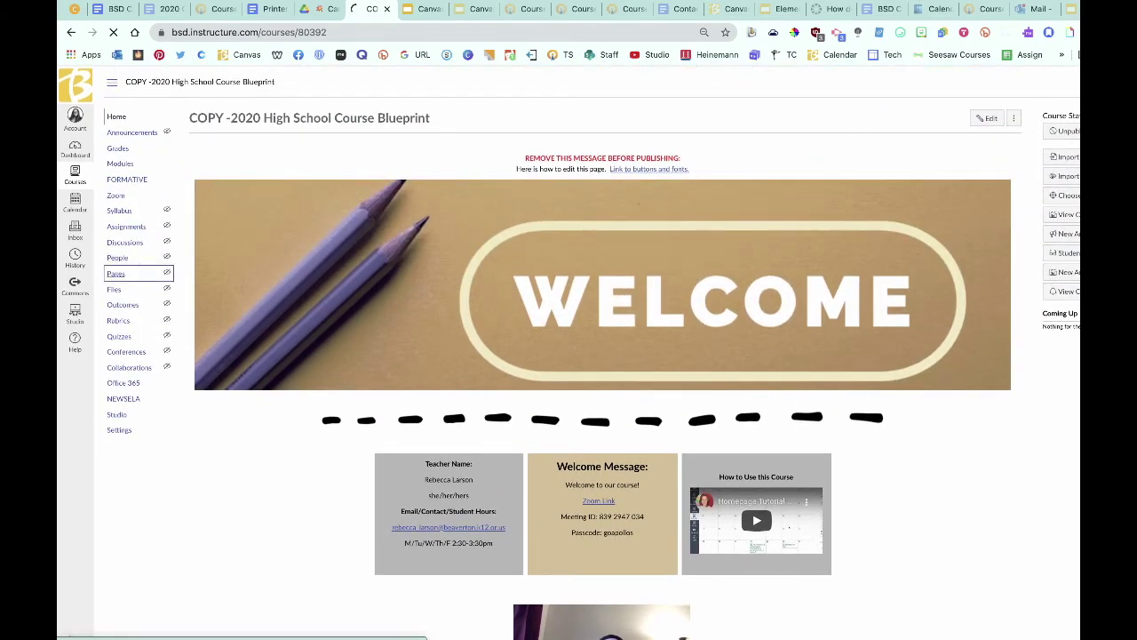
pyautogui.click(115, 273)
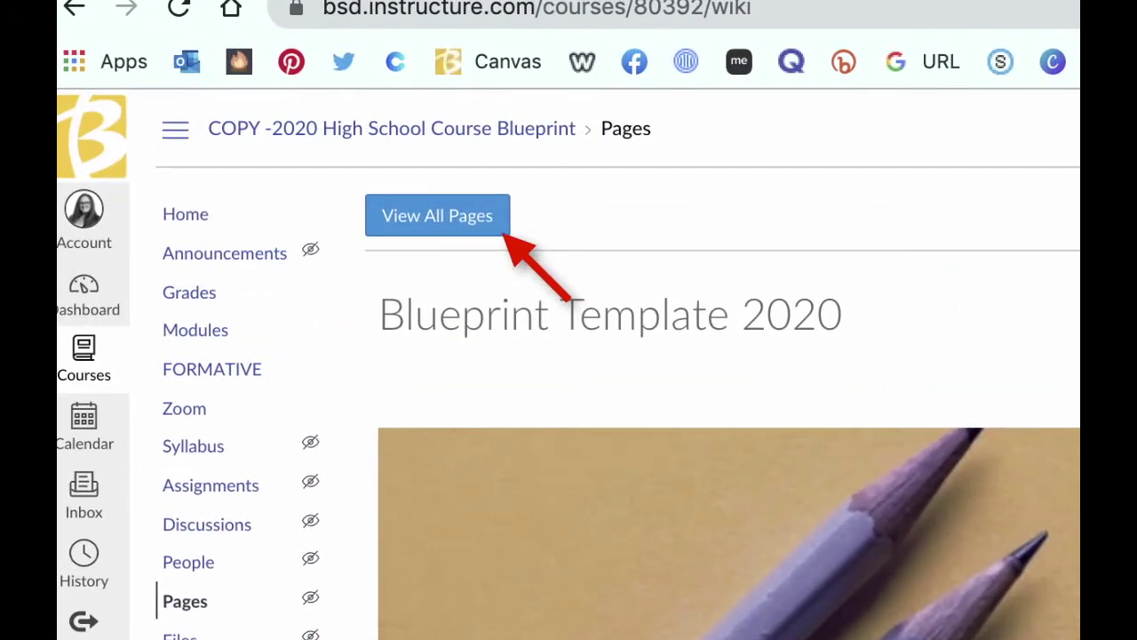
pyautogui.click(437, 214)
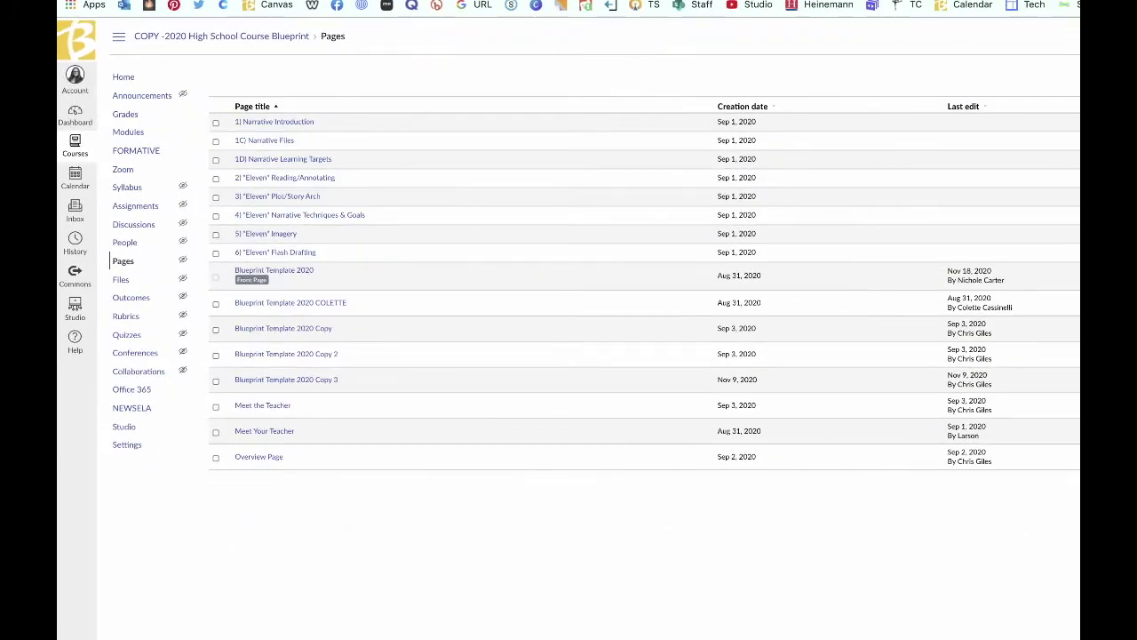
pyautogui.write('Syllabus 1')
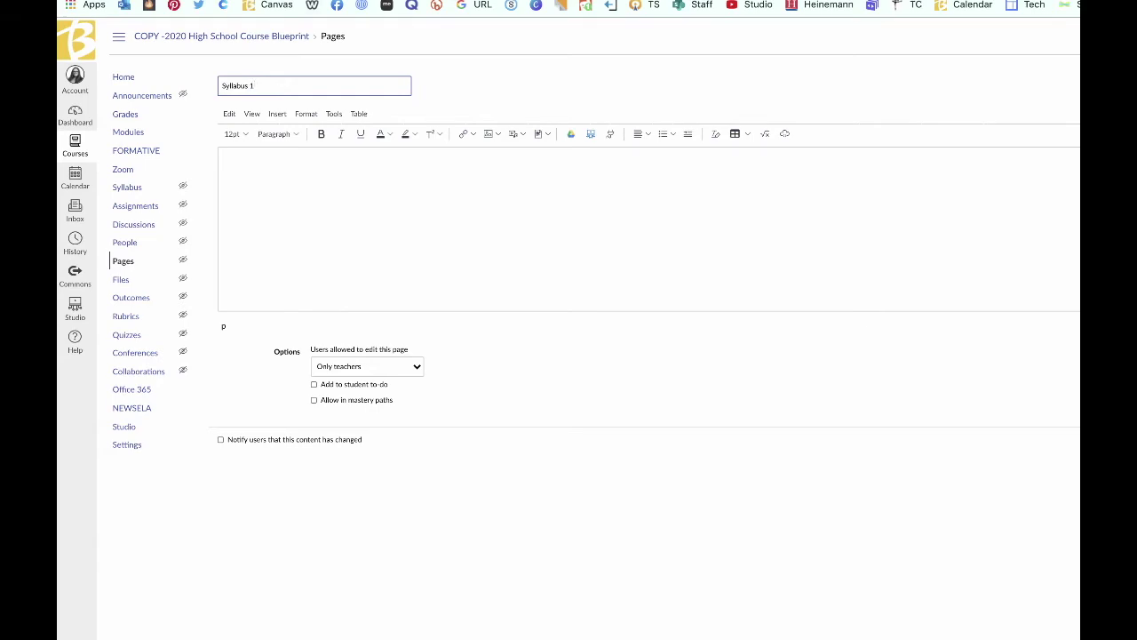
# Copy the entire Printer Friendly Syllabus ELA2014.docx from Google Docs into the body of the Syllabus 1 page in Canvas.
pyautogui.click(307, 1)
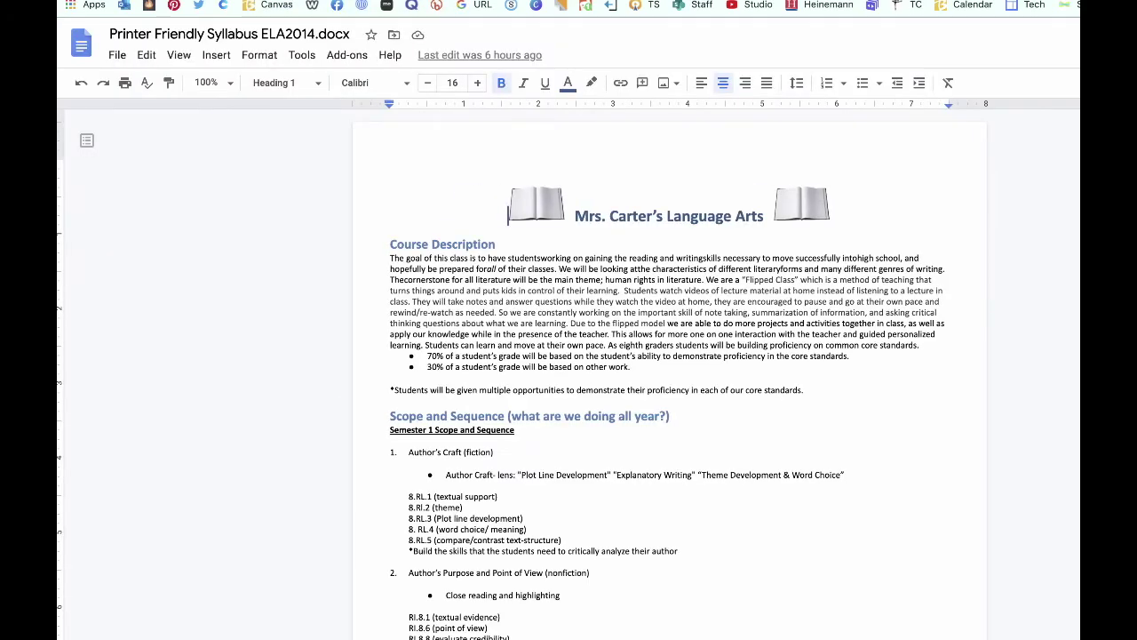
pyautogui.scroll(-20, 669, 373)
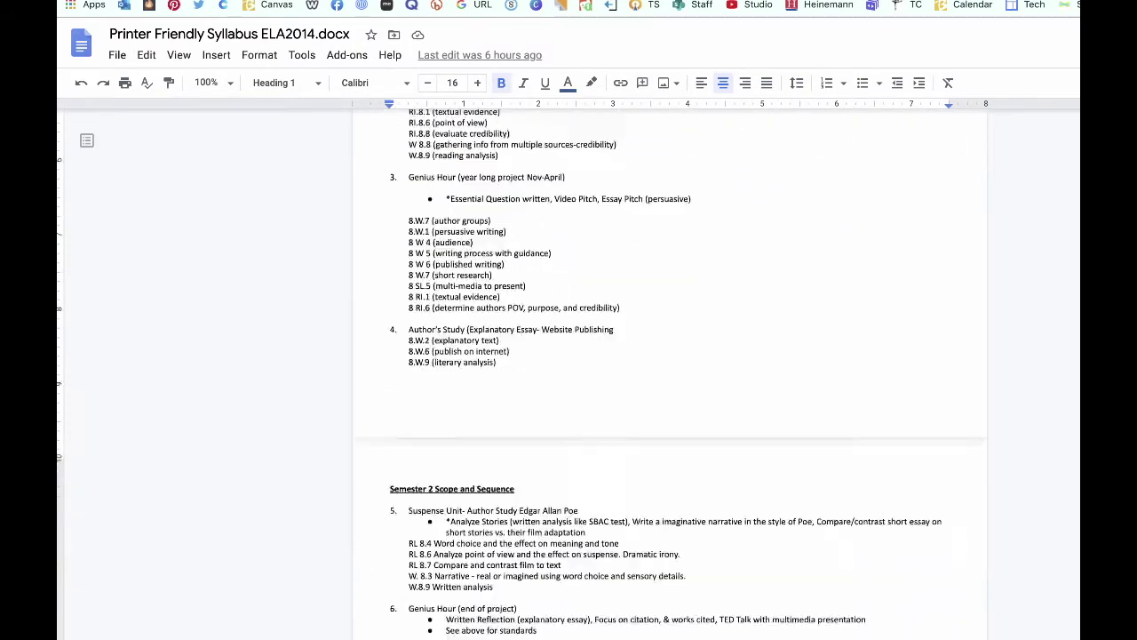
pyautogui.scroll(-2, 669, 373)
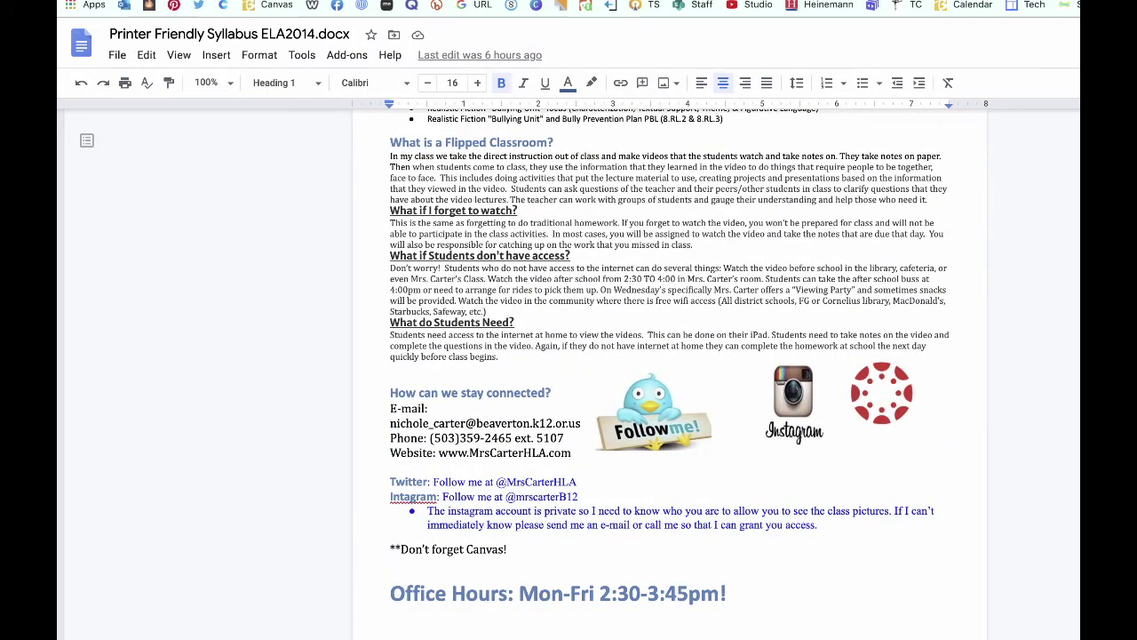
pyautogui.hotkey('ctrl', 'a')
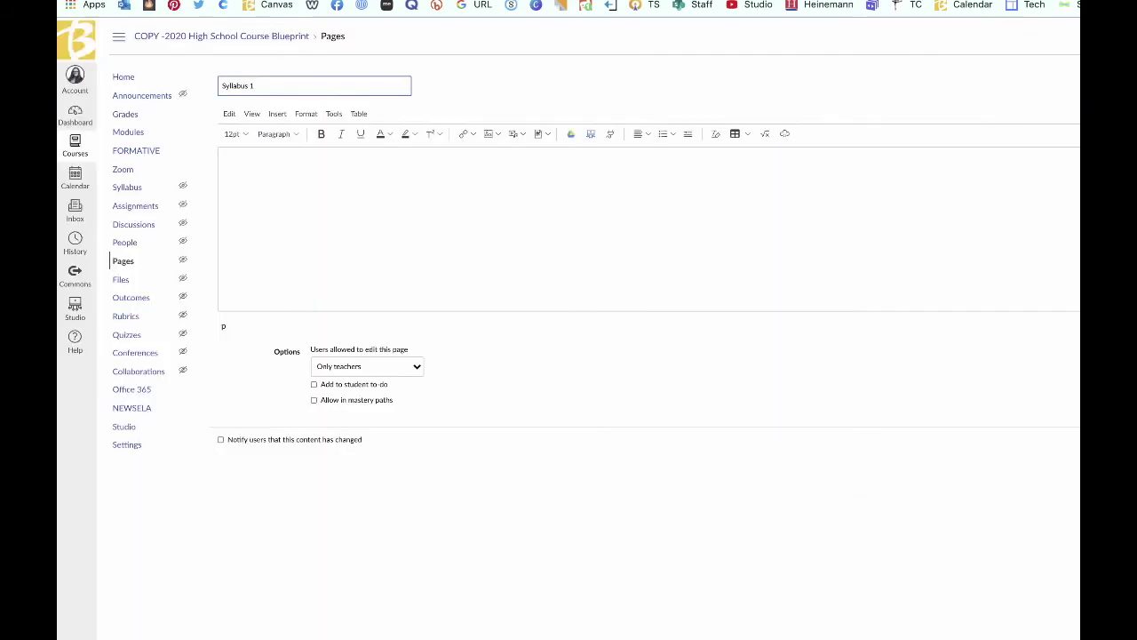
pyautogui.click(225, 166)
pyautogui.hotkey('ctrl', 'v')
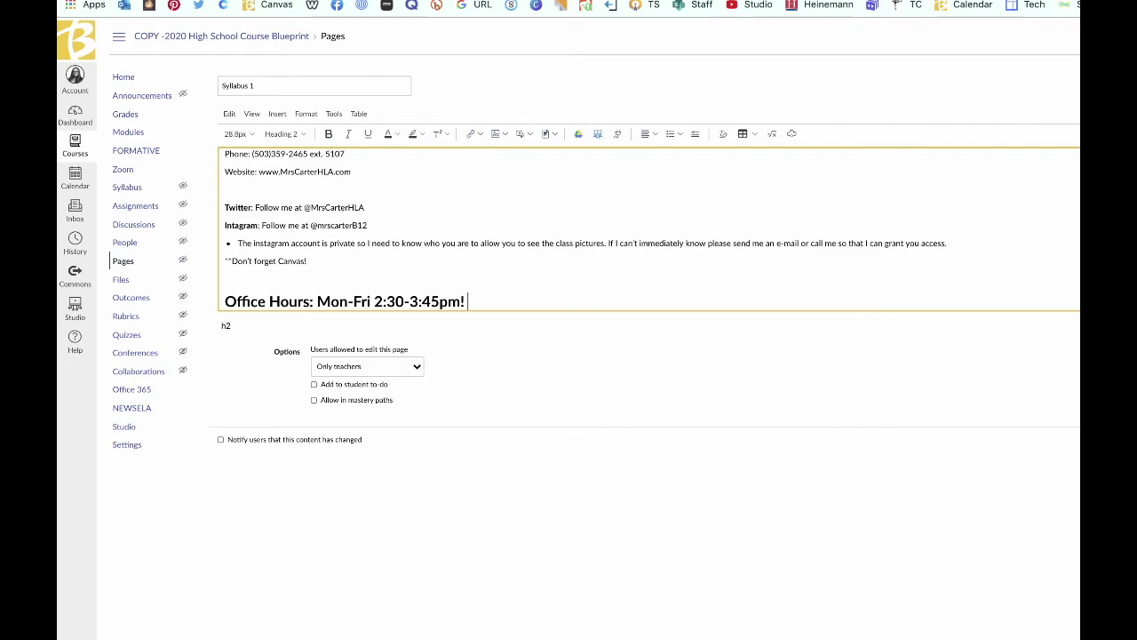
# Check the pasted syllabus text from start to end, and save and publish the Syllabus 1 page.
pyautogui.scroll(6, 648, 230)
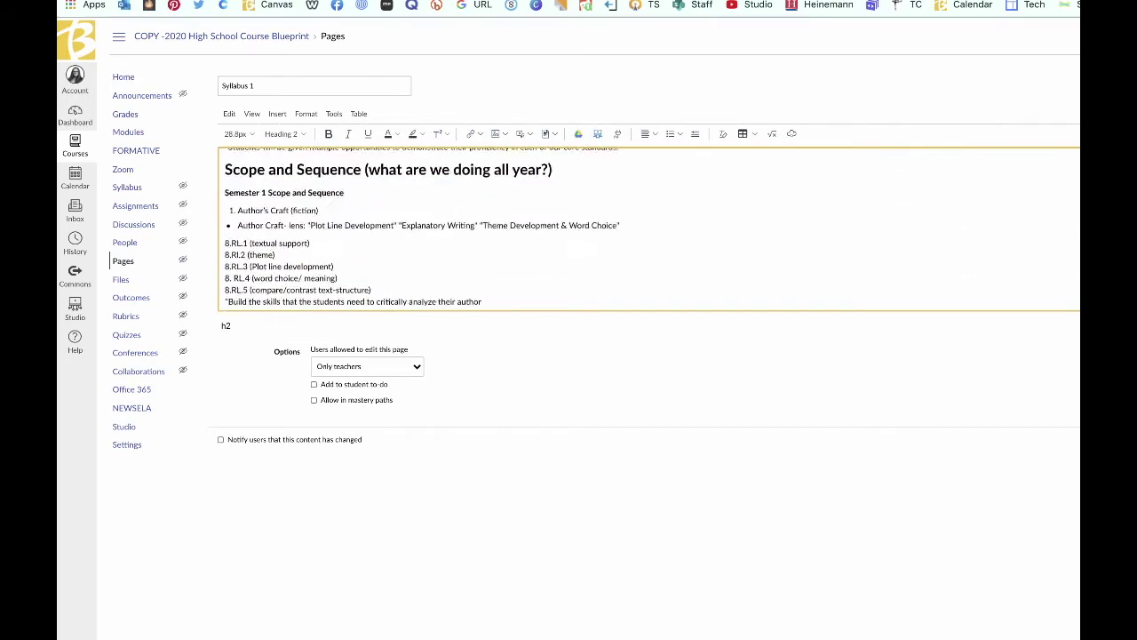
pyautogui.scroll(-3, 649, 229)
pyautogui.scroll(-10, 648, 229)
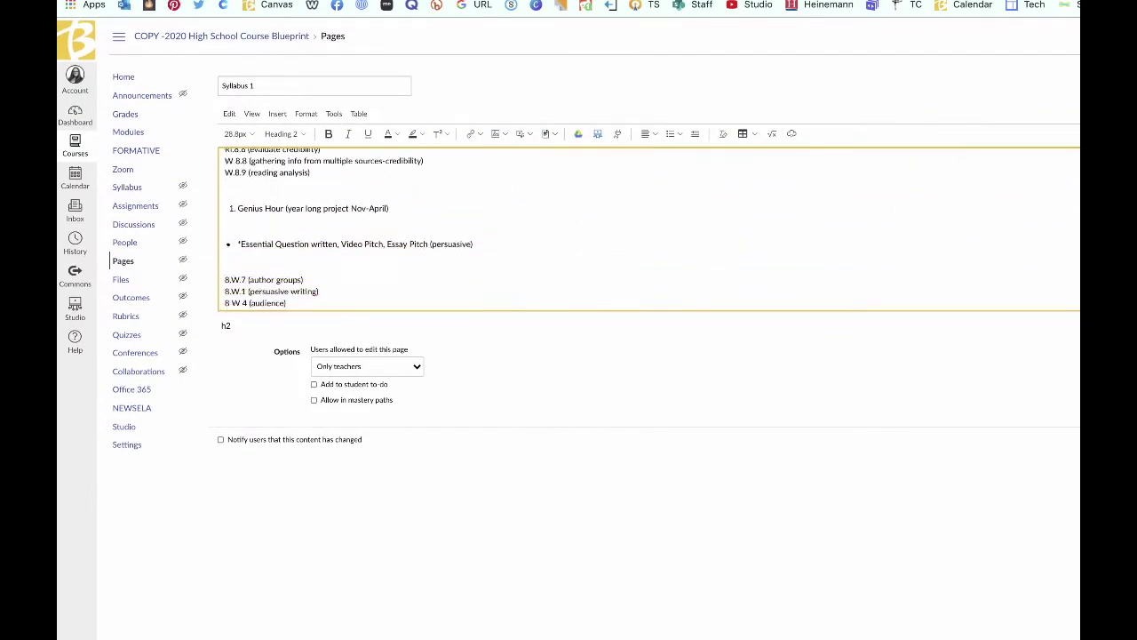
pyautogui.scroll(-10, 648, 229)
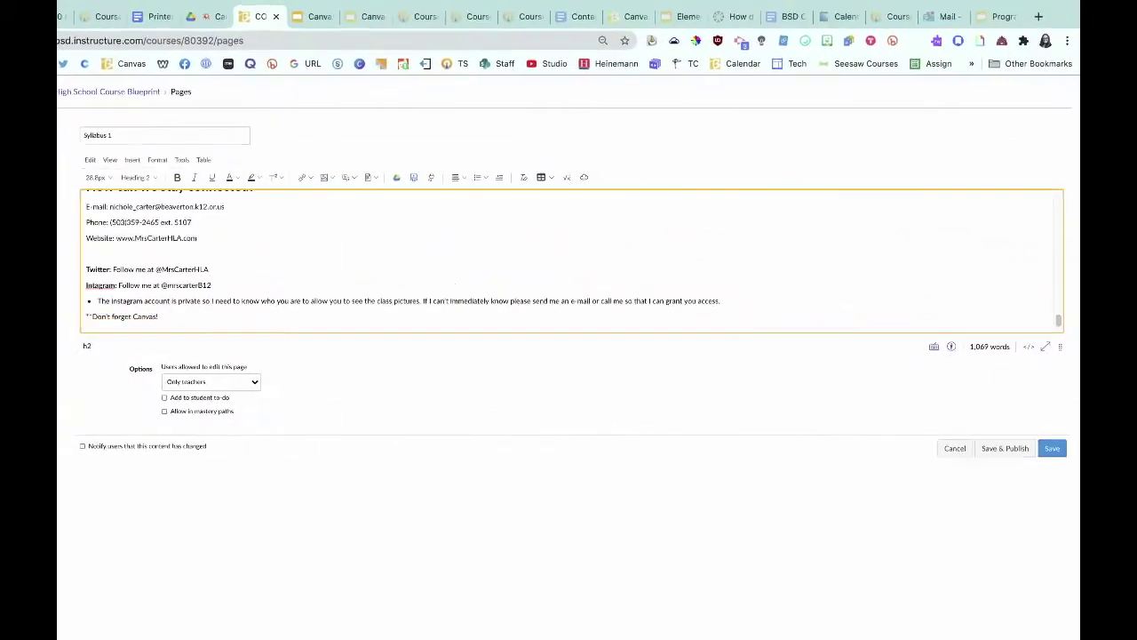
pyautogui.scroll(-2, 568, 261)
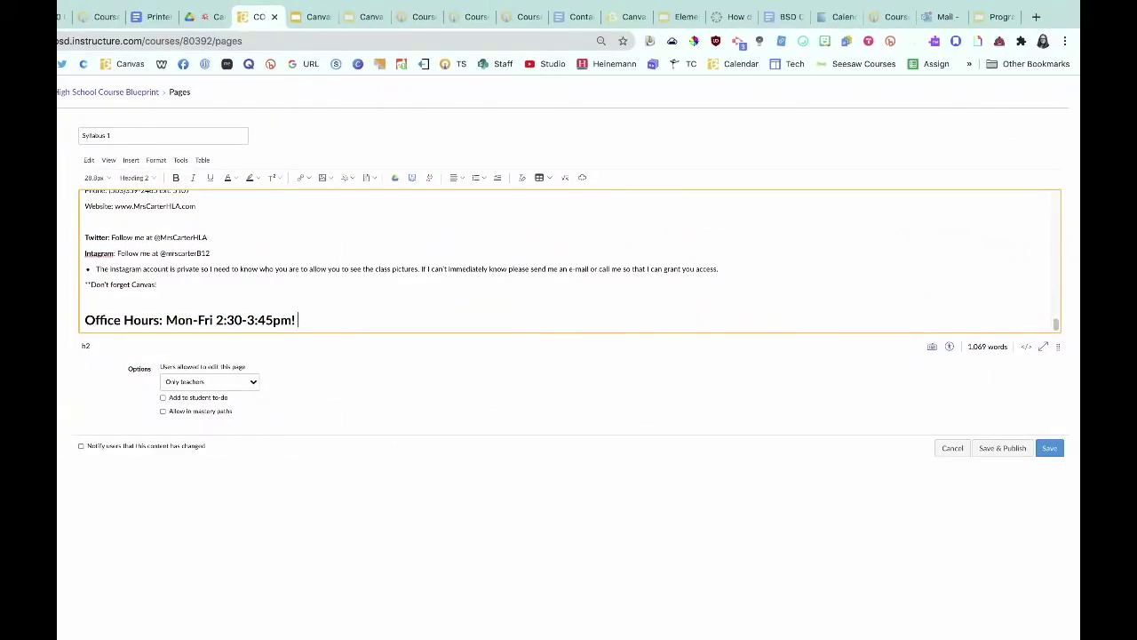
pyautogui.scroll(15, 568, 262)
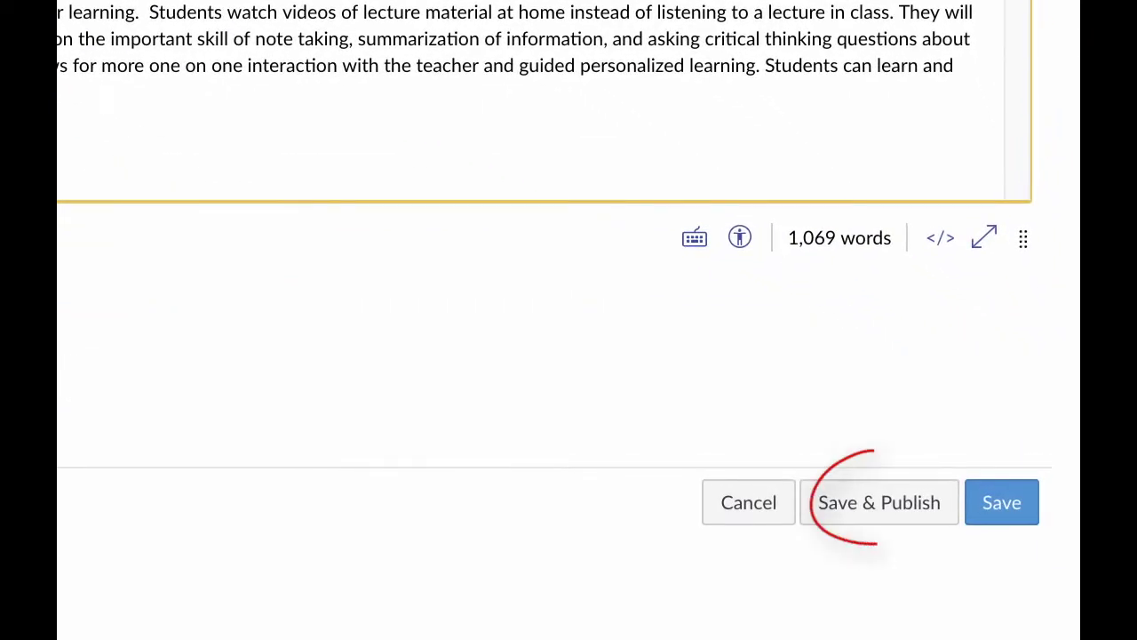
pyautogui.click(879, 503)
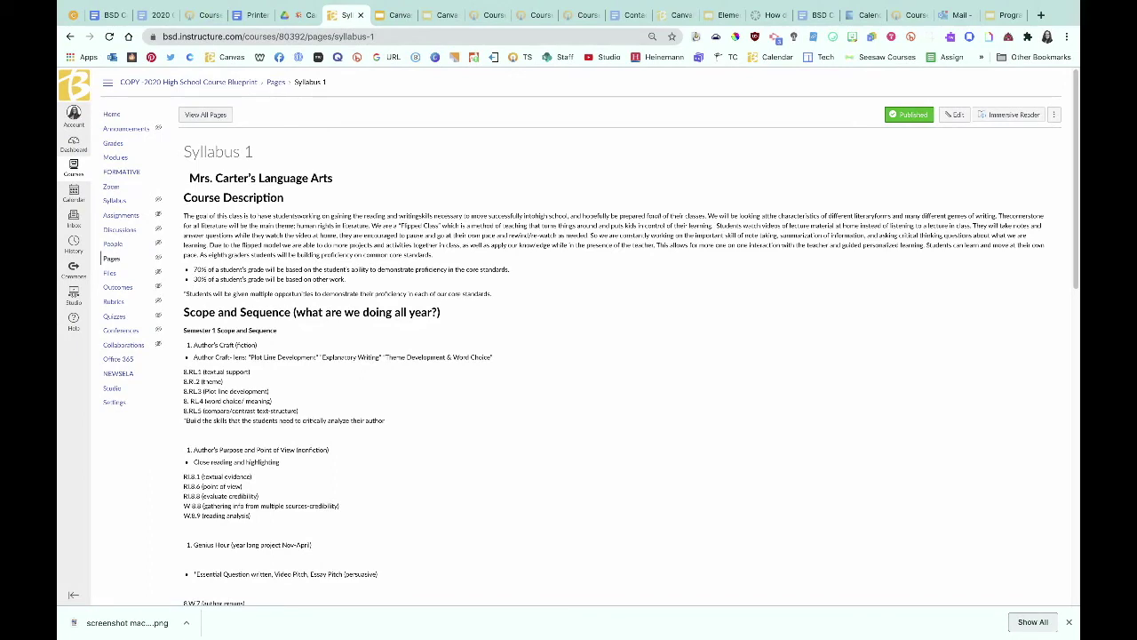
# Return to the course's full page list and add another new page titled Syllabus 2.
pyautogui.click(205, 115)
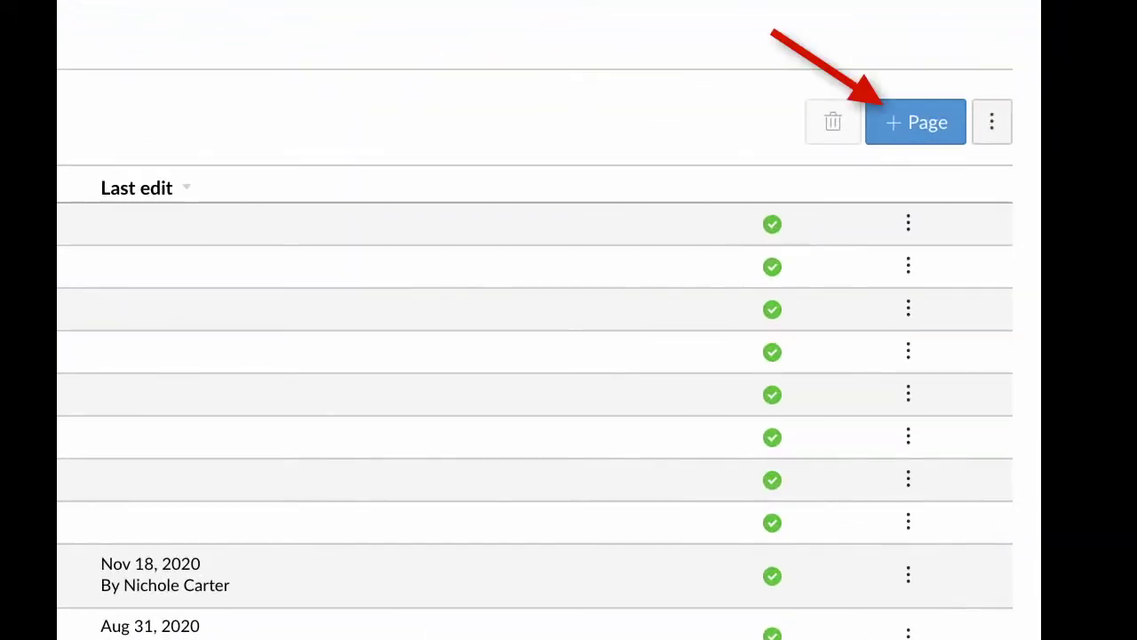
pyautogui.click(915, 121)
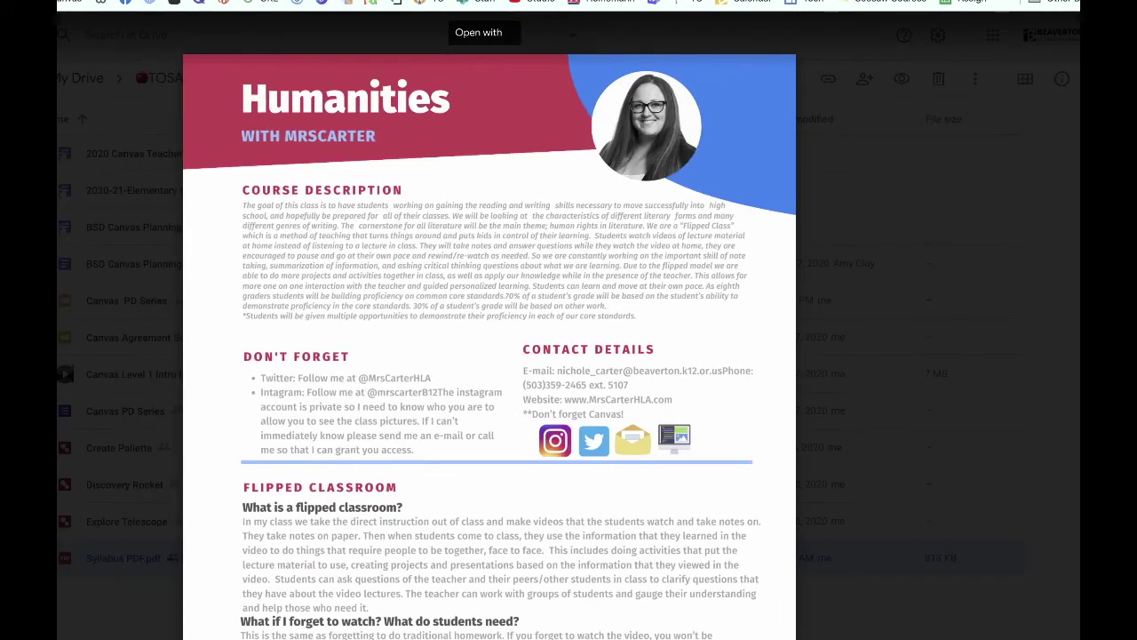
# Look over both pages of Syllabus PDF.pdf in Google Drive and copy the file's complete HTML embed code.
pyautogui.scroll(-10, 489, 356)
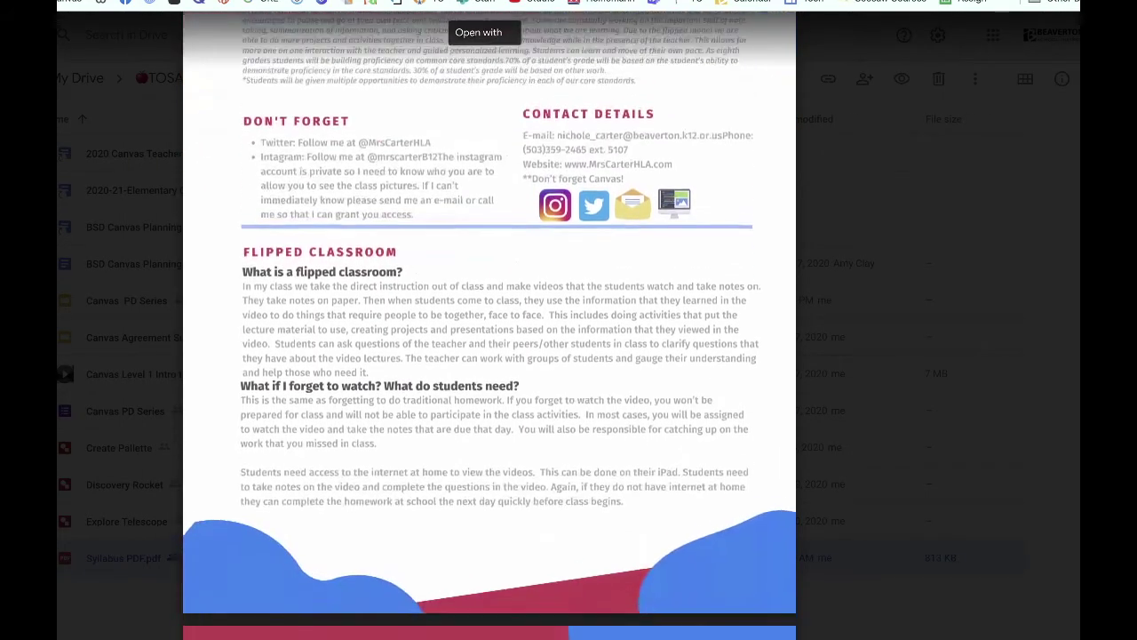
pyautogui.scroll(-4, 490, 356)
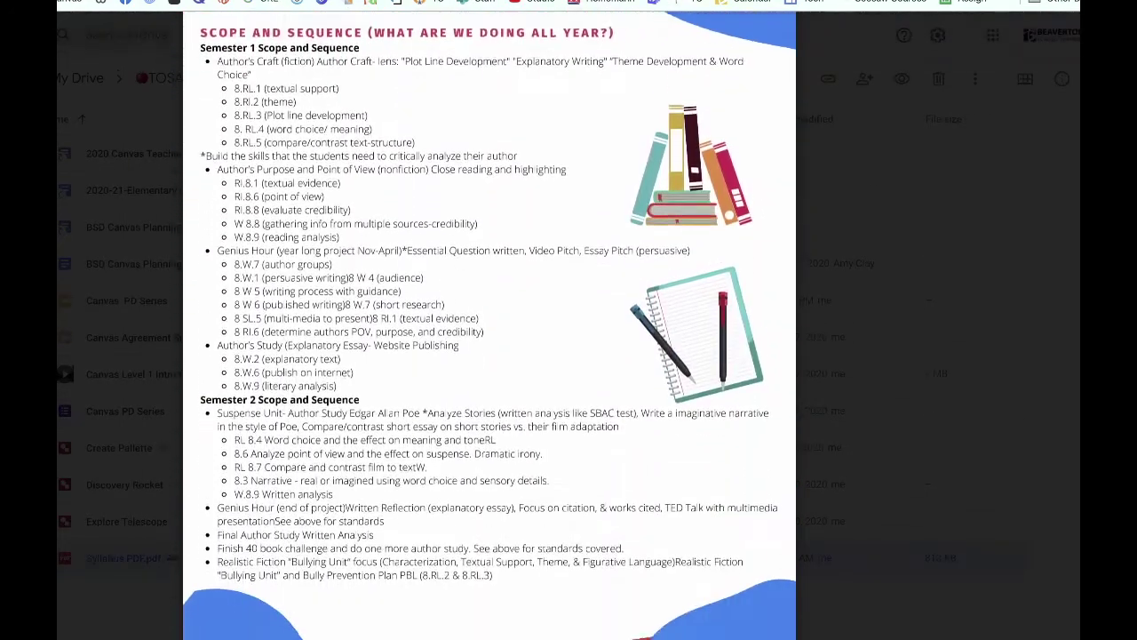
pyautogui.scroll(10, 489, 355)
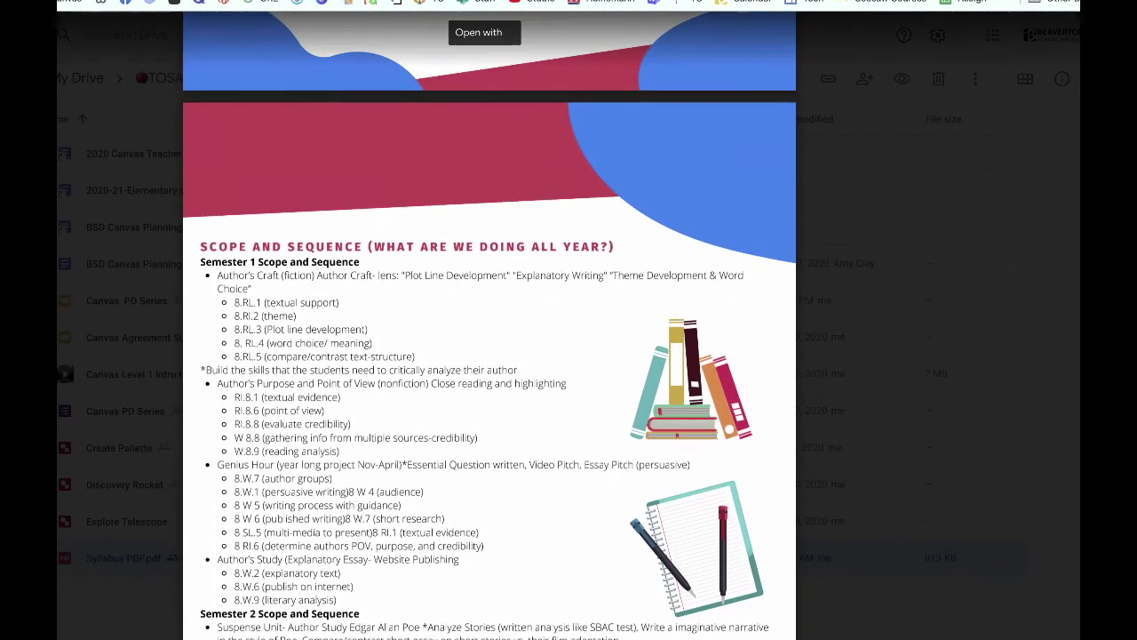
pyautogui.scroll(4, 490, 355)
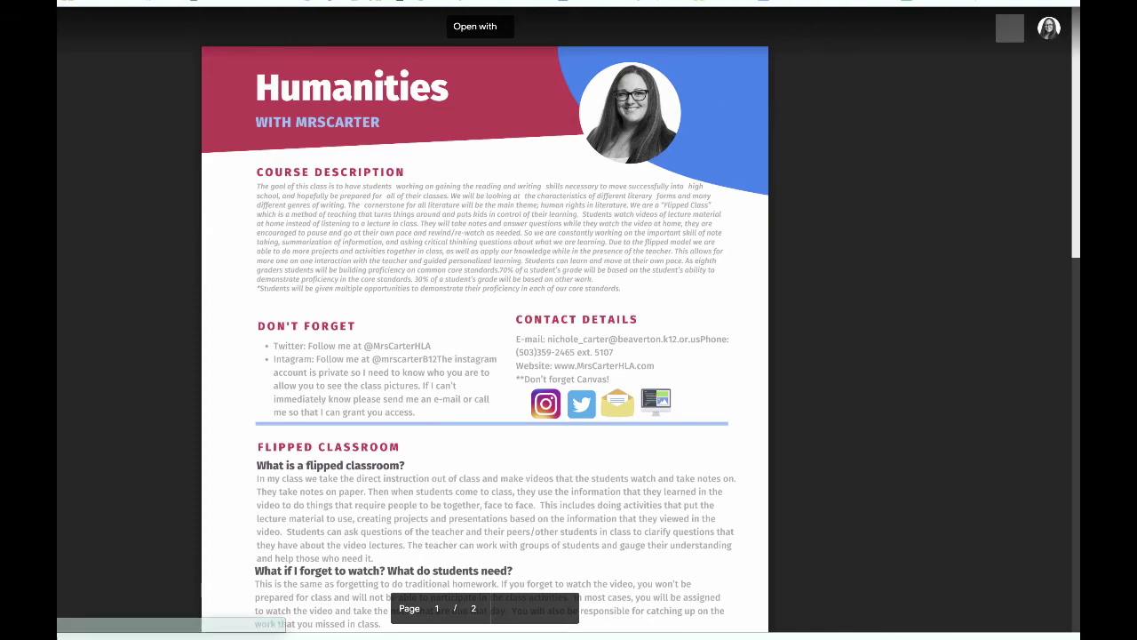
pyautogui.click(1010, 27)
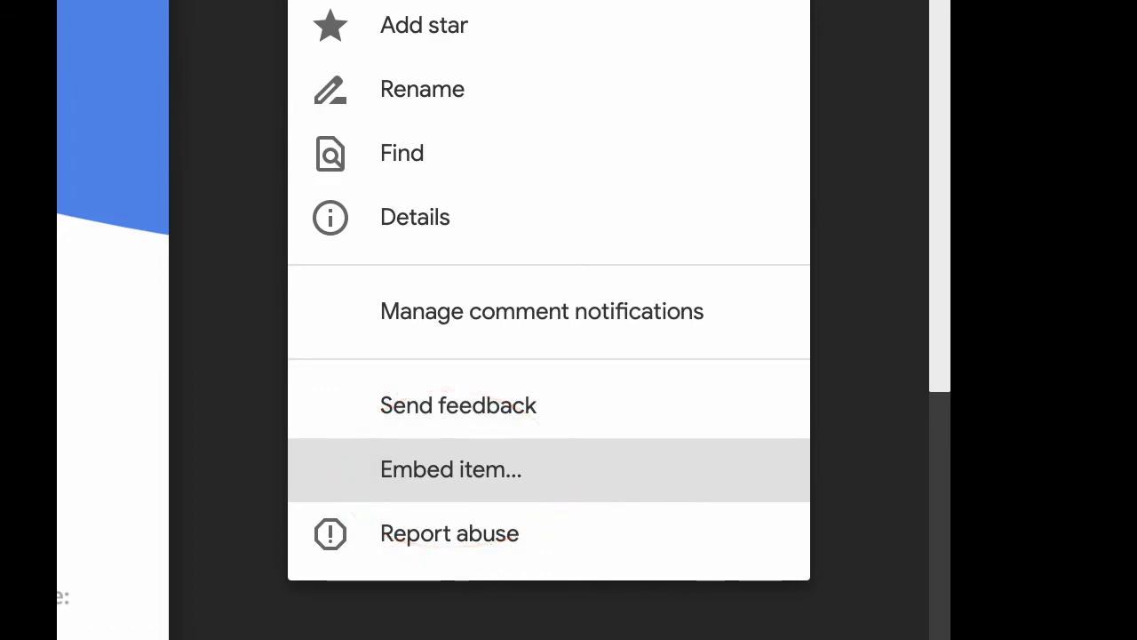
pyautogui.press('Return')
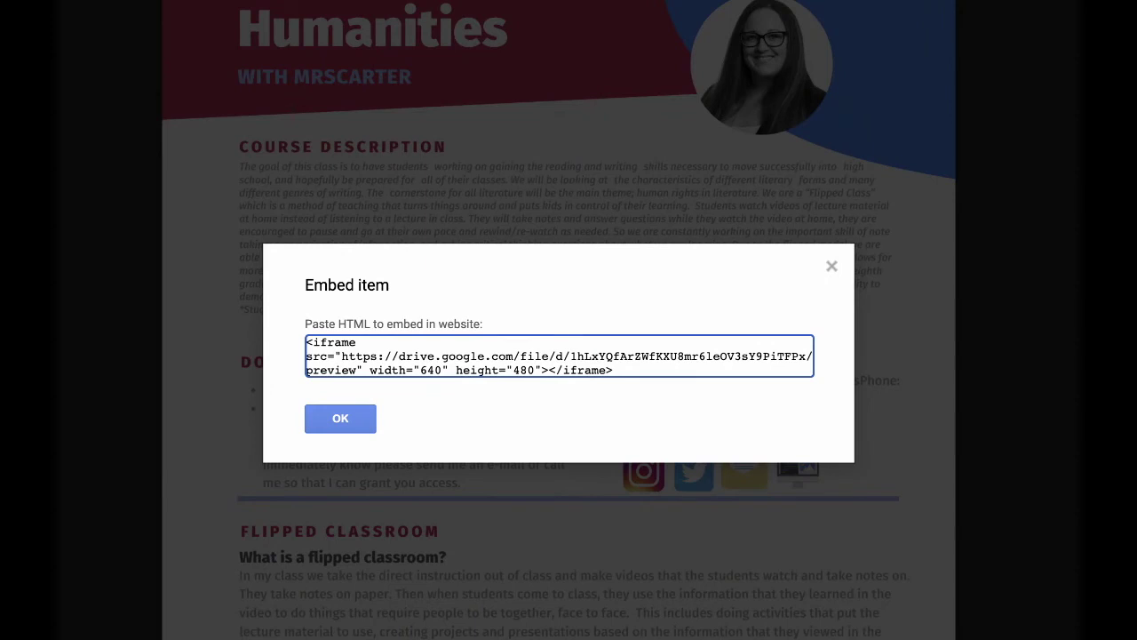
pyautogui.hotkey('ctrl', 'a')
pyautogui.hotkey('ctrl', 'c')
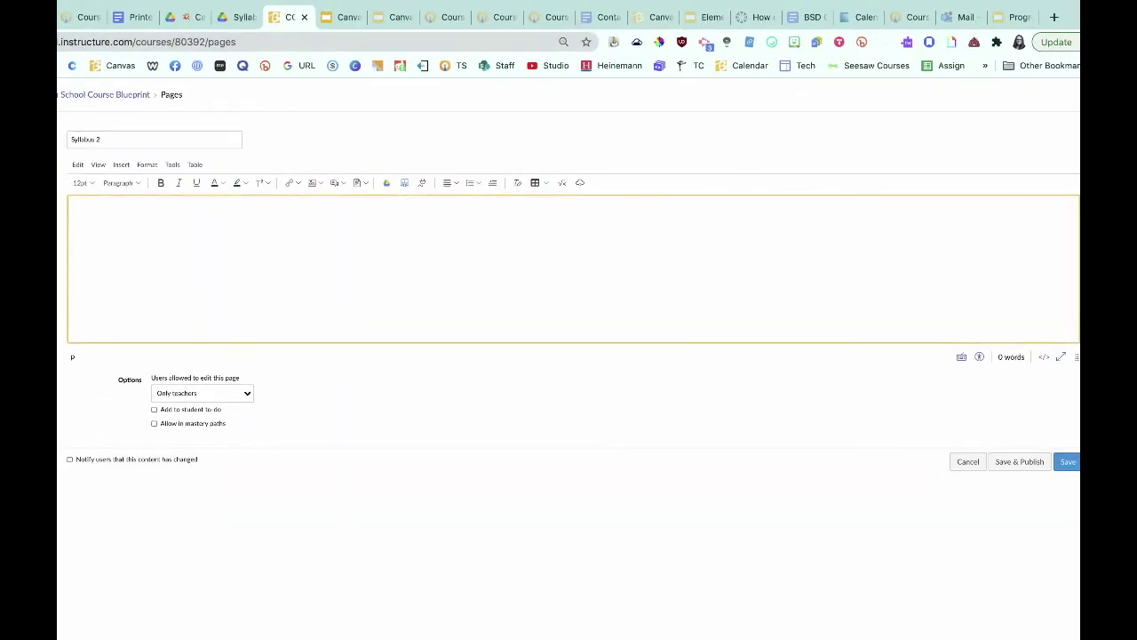
# In Canvas, add the line "Link to PDF of Syllabus in Google Drive" to Syllabus 2 and embed the PDF through the page's raw HTML.
pyautogui.write('Link to PDF of Syllabus in Google Drive')
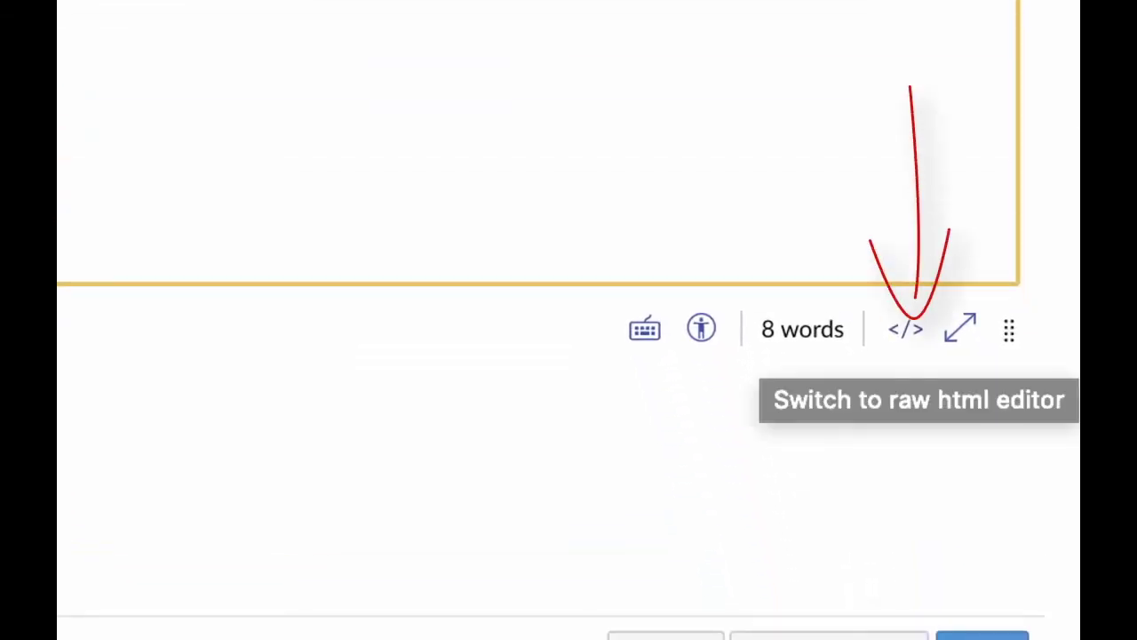
pyautogui.click(906, 329)
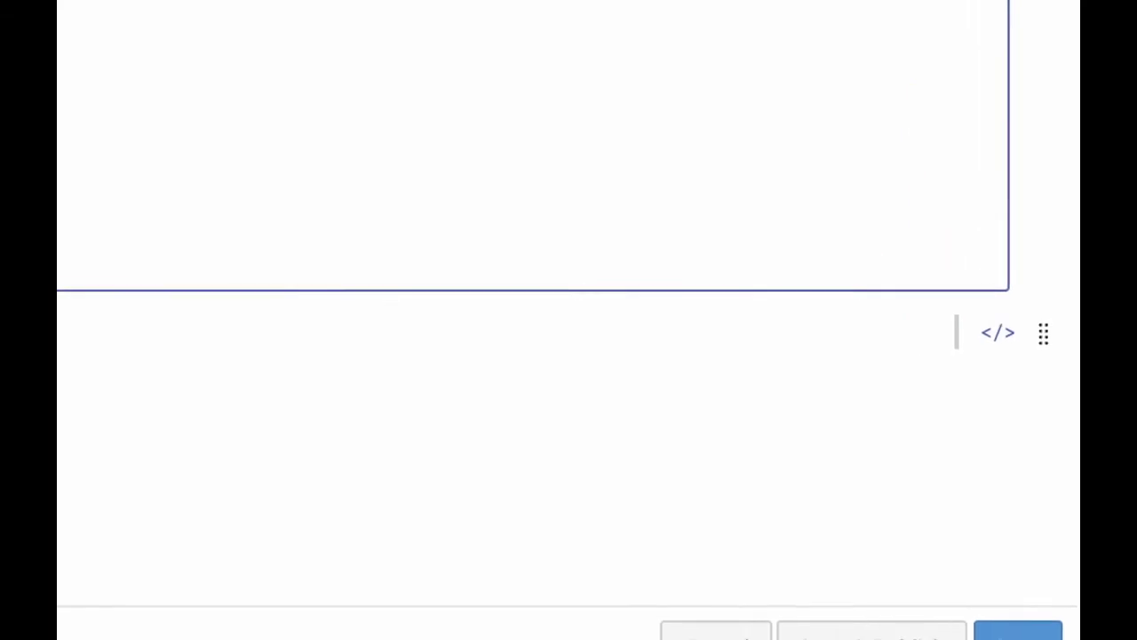
pyautogui.hotkey('ctrl', 'v')
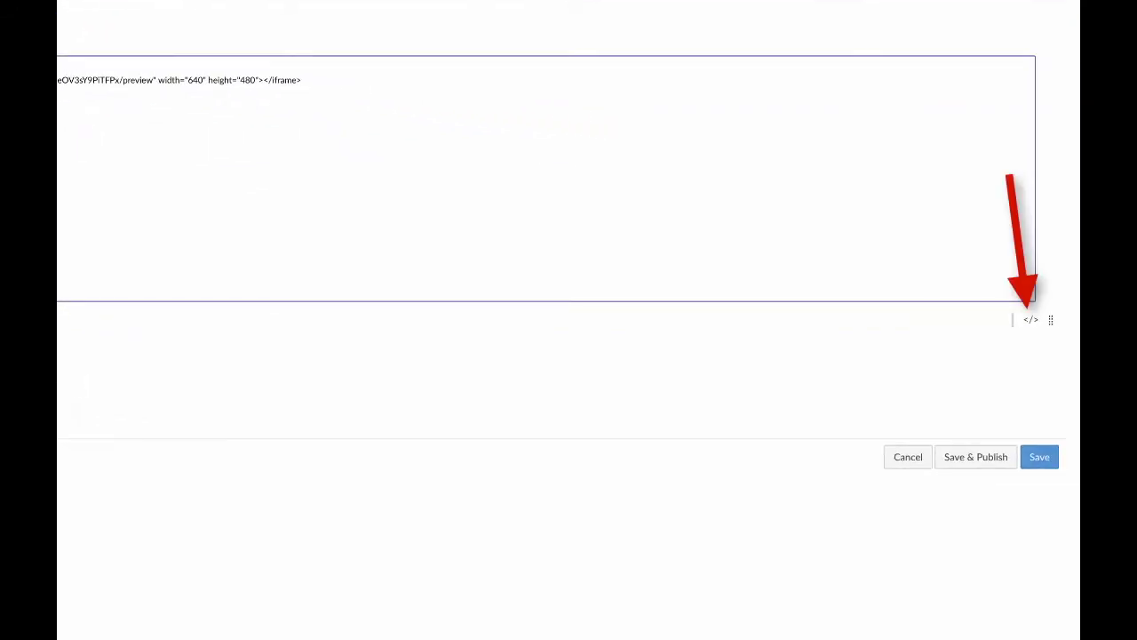
pyautogui.click(1030, 320)
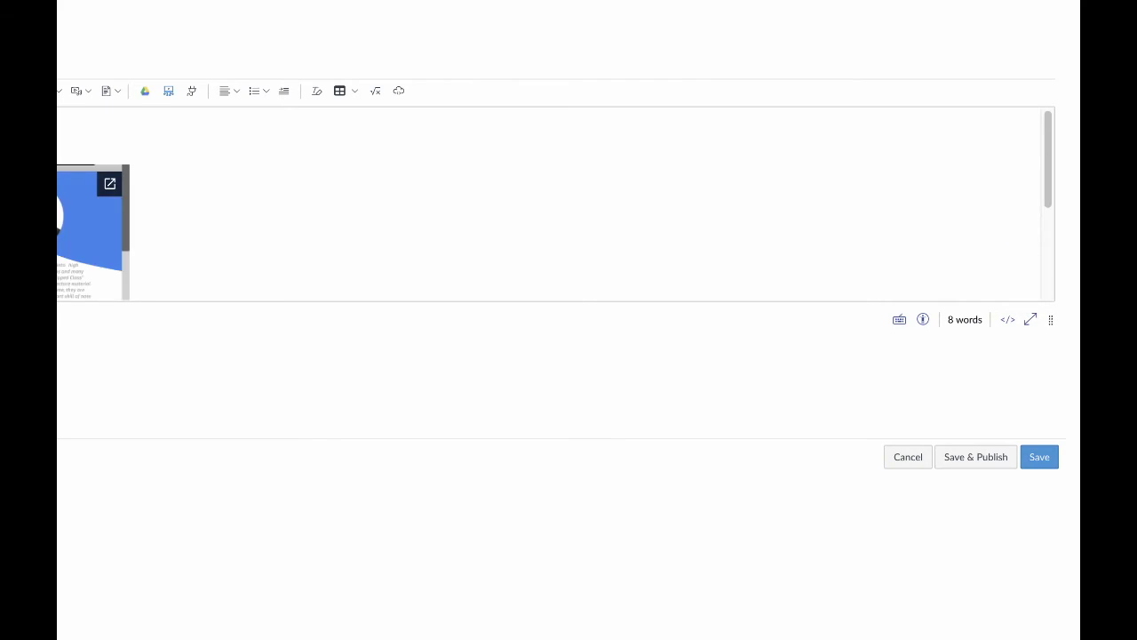
# Check the embedded syllabus PDF and make the content editing area taller so the whole embed fits.
pyautogui.scroll(-5, 550, 204)
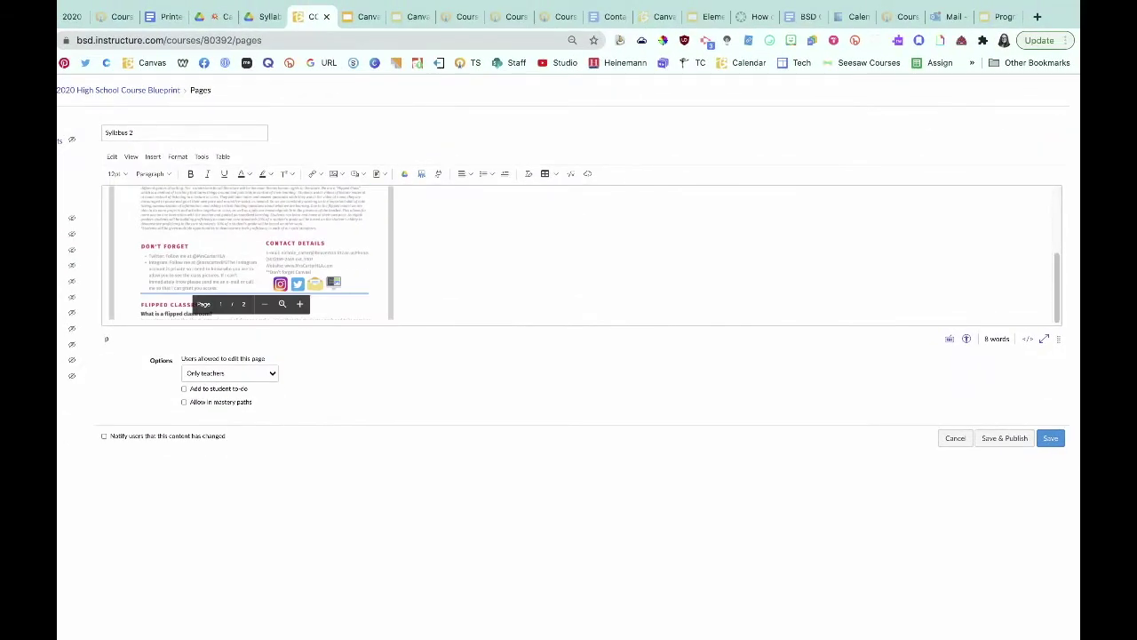
pyautogui.scroll(10, 249, 256)
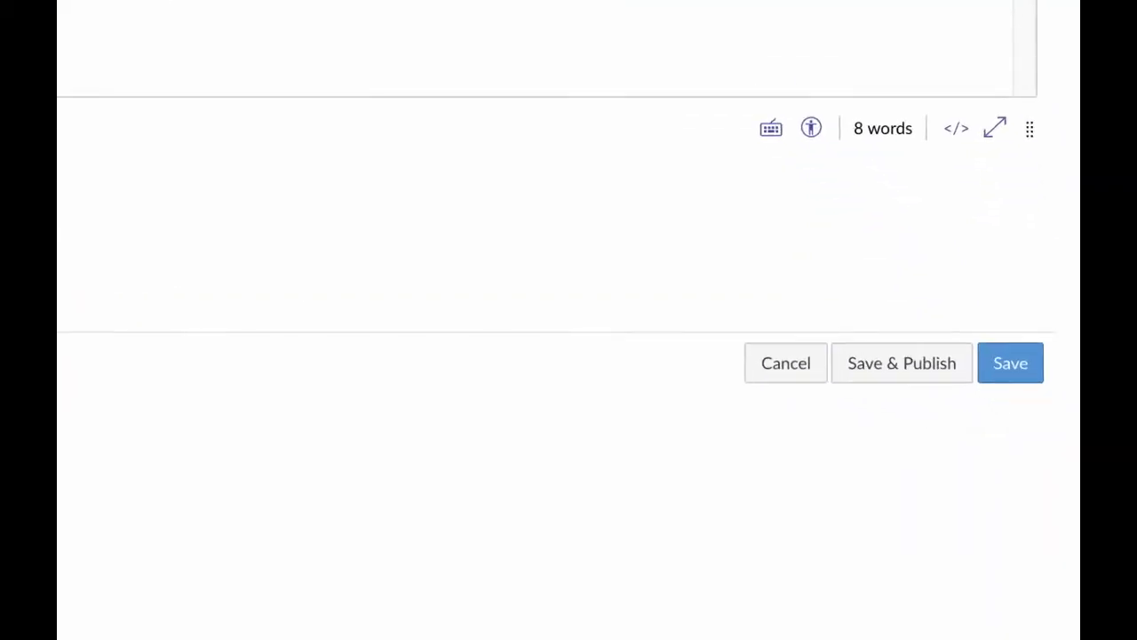
pyautogui.moveTo(1030, 129); pyautogui.dragTo(1012, 566)
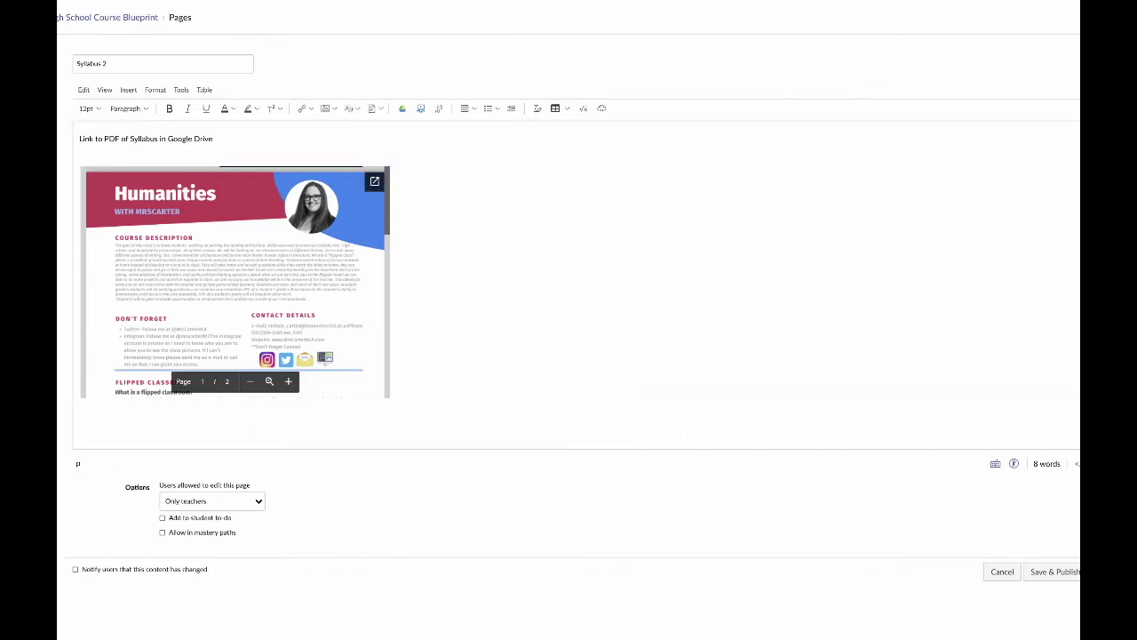
# In the Syllabus 2 page's HTML, set the PDF iframe's width and height to 1000 and check the resized embed.
pyautogui.click(1076, 463)
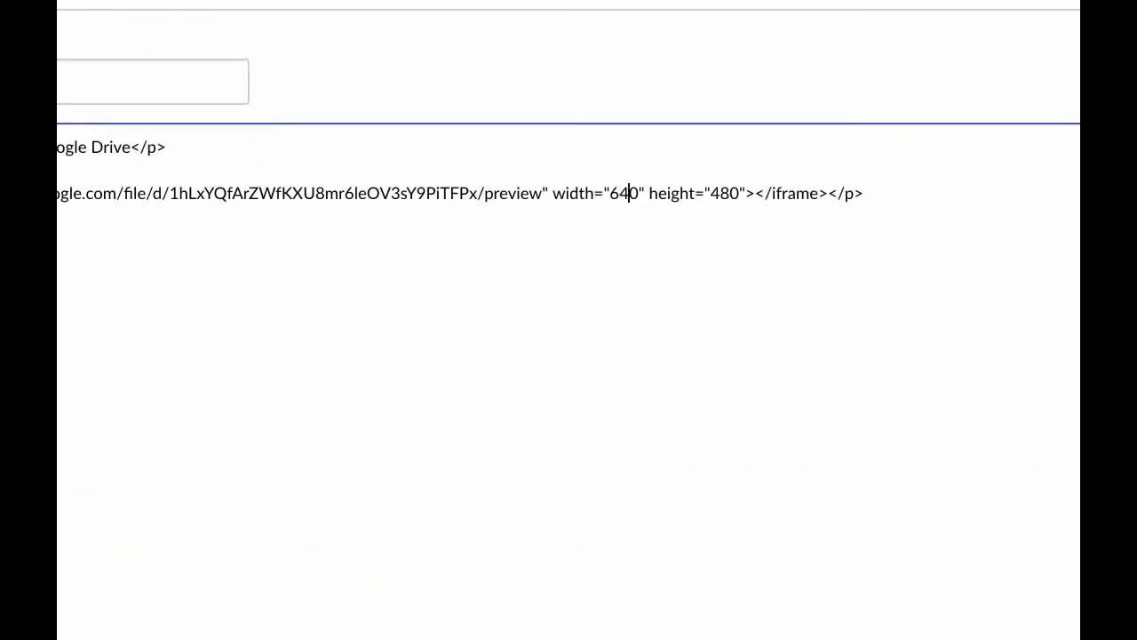
pyautogui.press('BackSpace')
pyautogui.press('BackSpace')
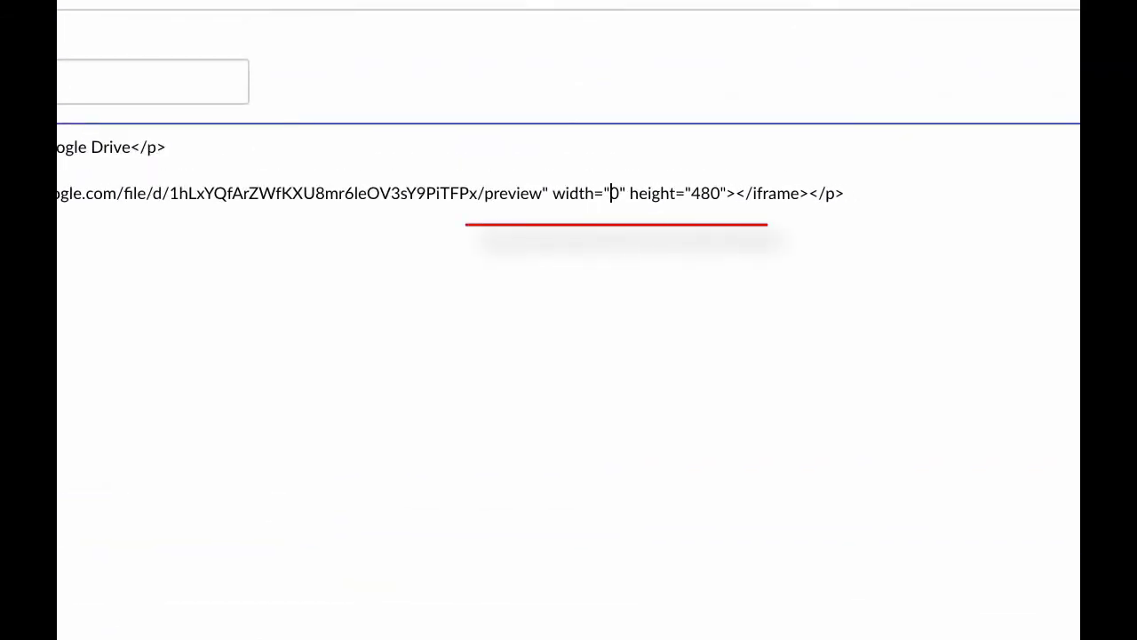
pyautogui.write('100')
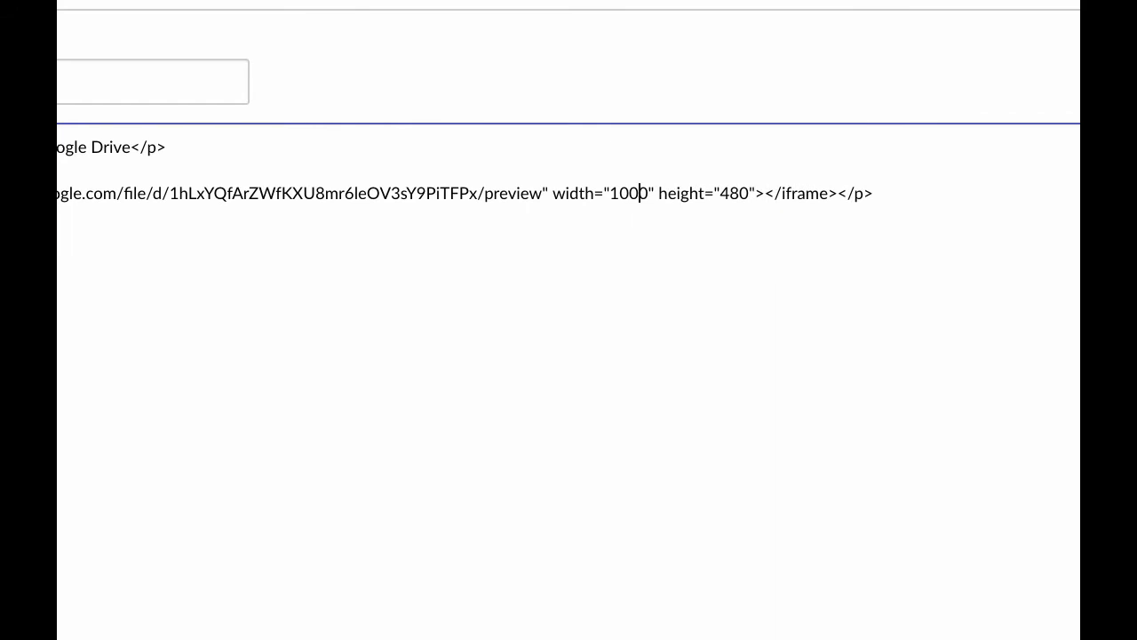
pyautogui.click(730, 193)
pyautogui.press('Right')
pyautogui.press('BackSpace')
pyautogui.press('BackSpace')
pyautogui.write('100')
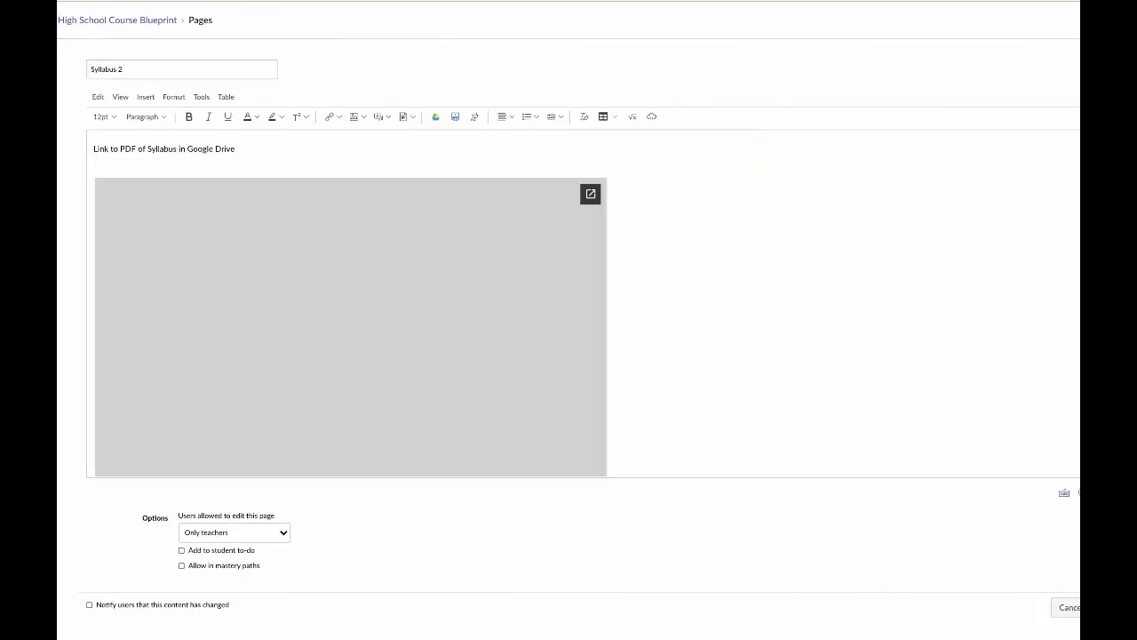
pyautogui.scroll(-5, 351, 302)
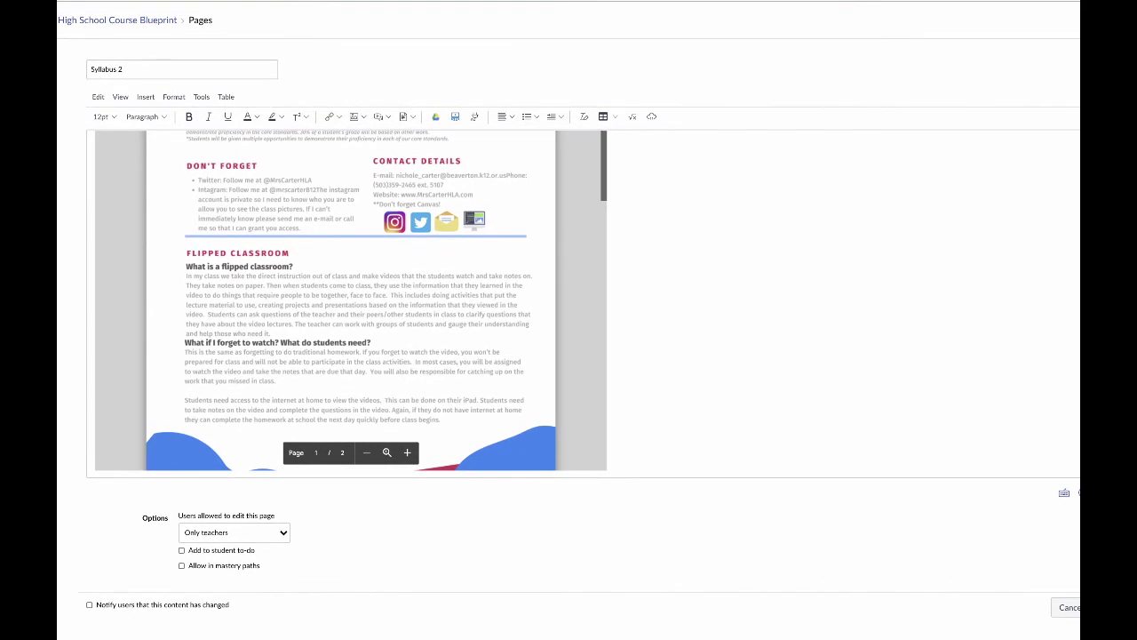
pyautogui.scroll(5, 351, 302)
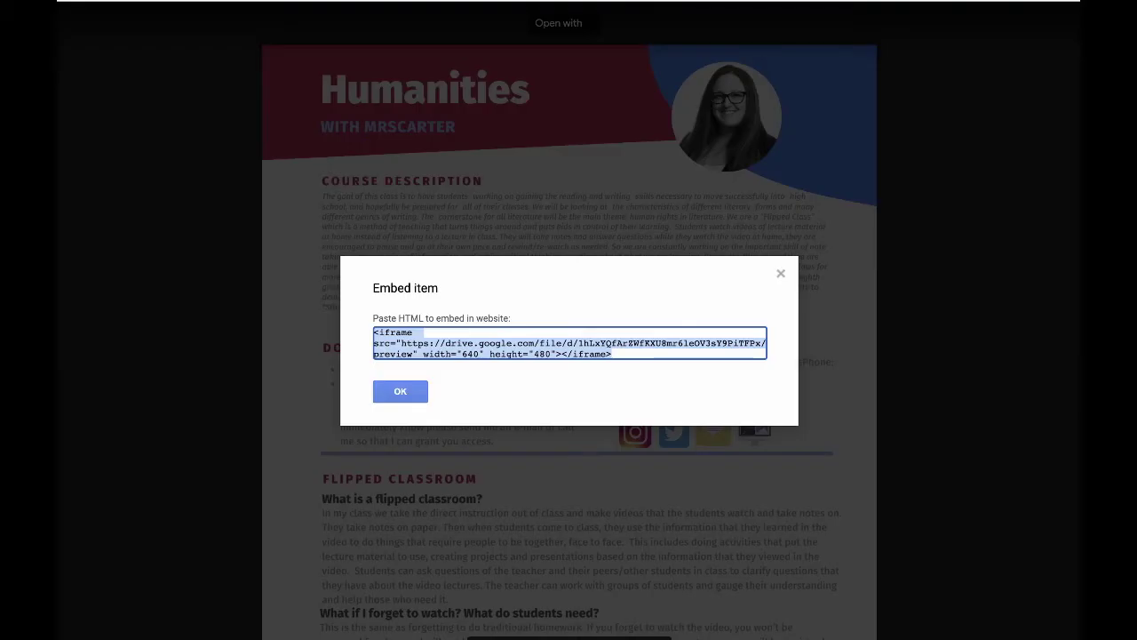
# In Google Drive, close the embed code dialog and copy the web address of Syllabus PDF.pdf.
pyautogui.press('Escape')
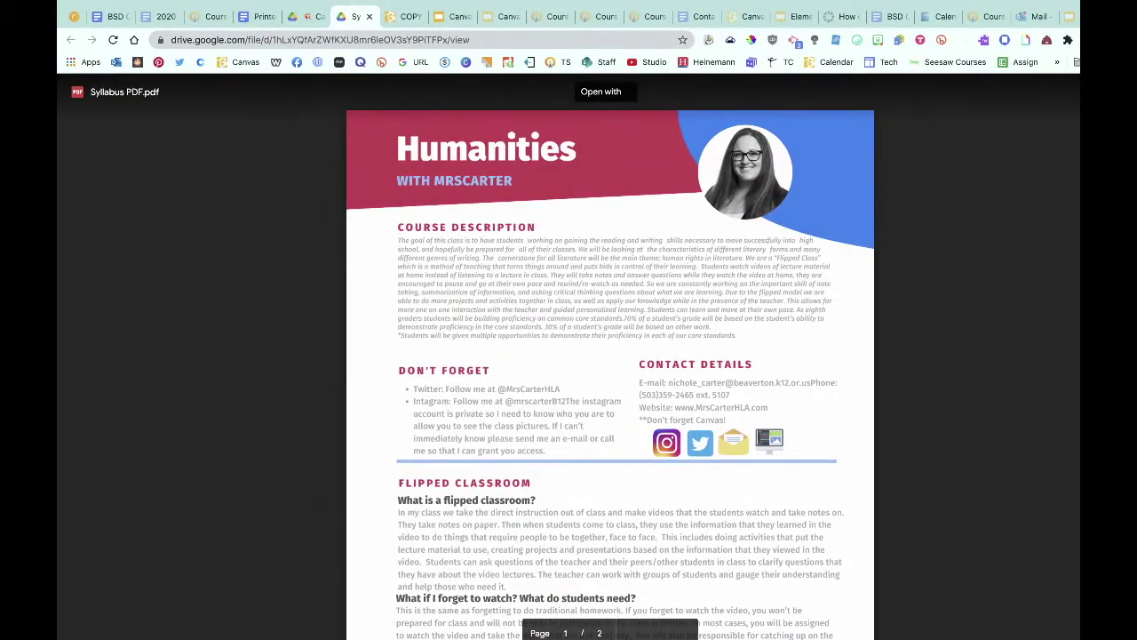
pyautogui.press('super+l')
pyautogui.hotkey('ctrl', 'c')
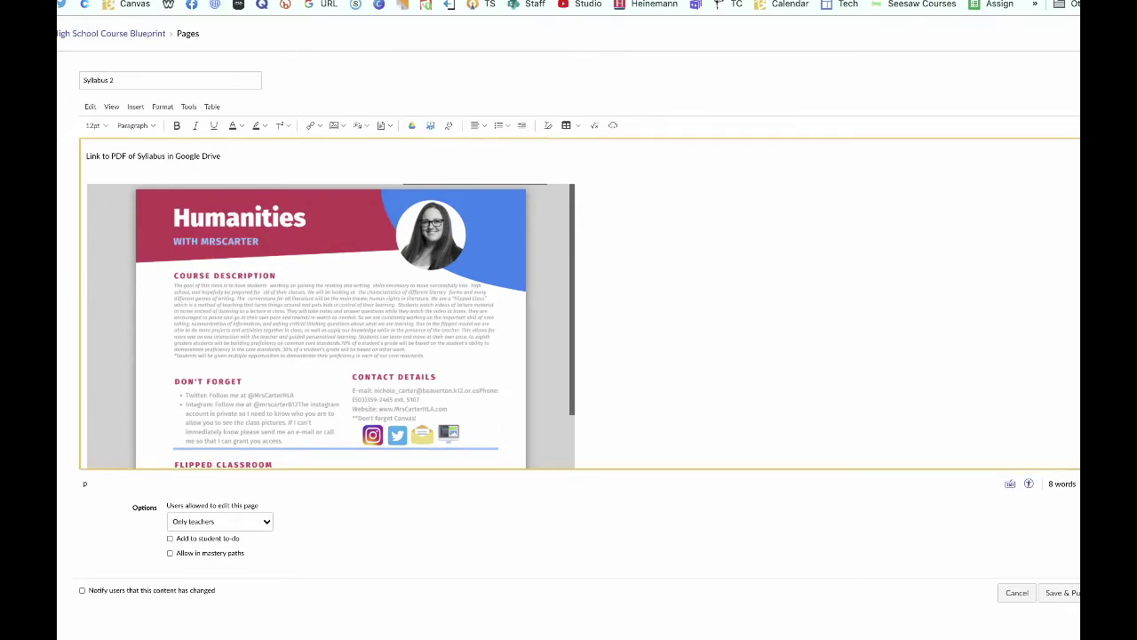
# In Canvas, link the line "Link to PDF of Syllabus in Google Drive" to the copied Drive address.
pyautogui.moveTo(86, 156); pyautogui.dragTo(221, 156)
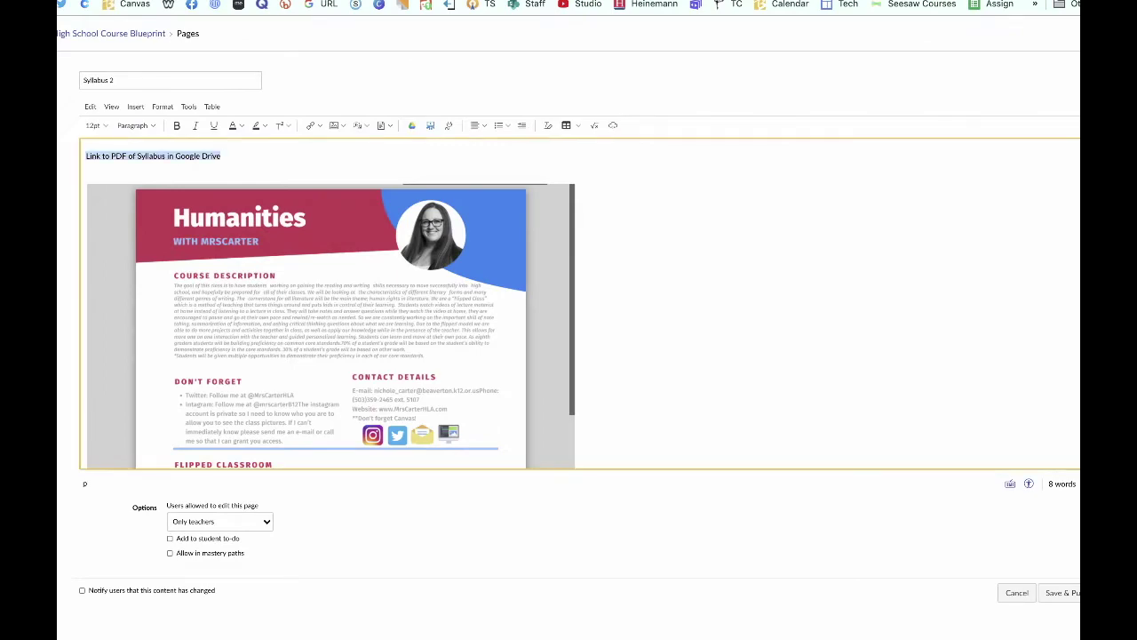
pyautogui.hotkey('ctrl', 'k')
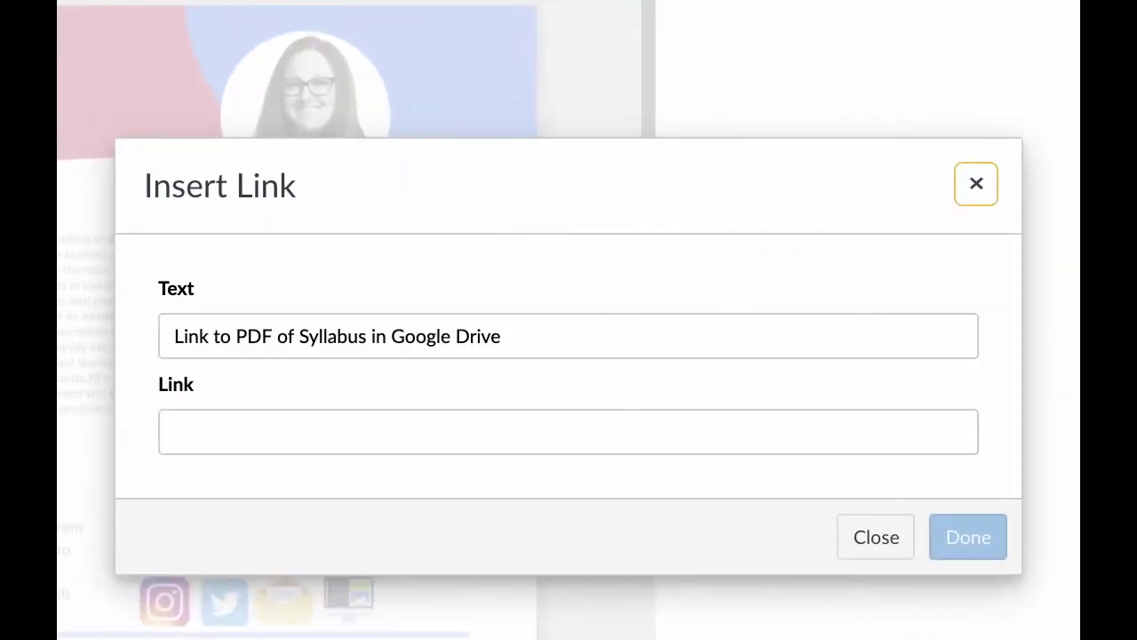
pyautogui.hotkey('ctrl', 'v')
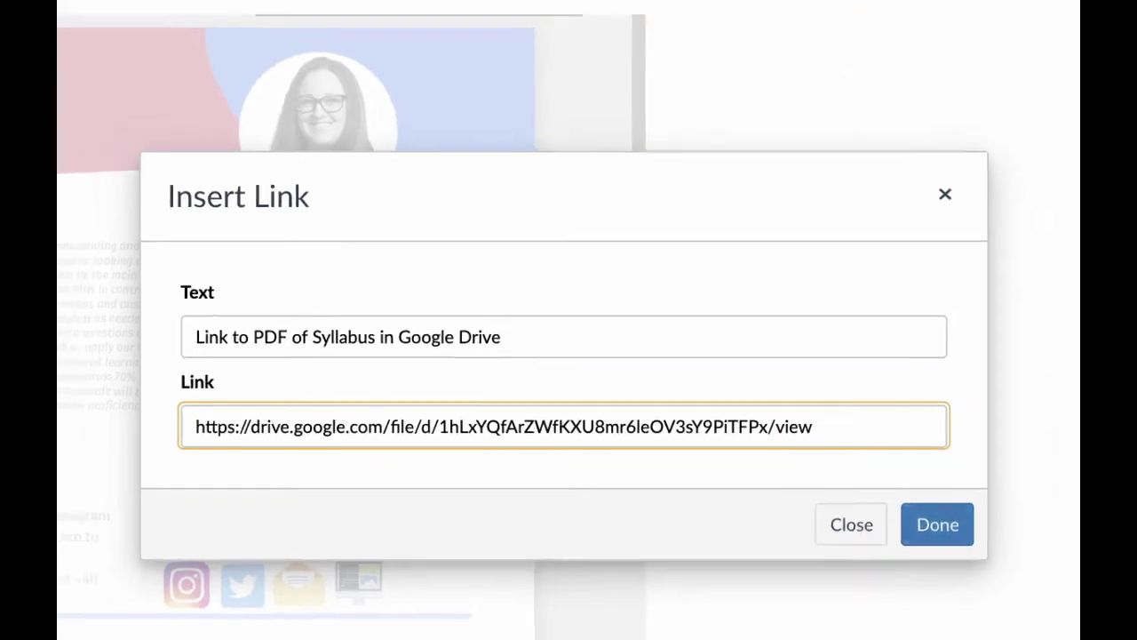
pyautogui.press('Return')
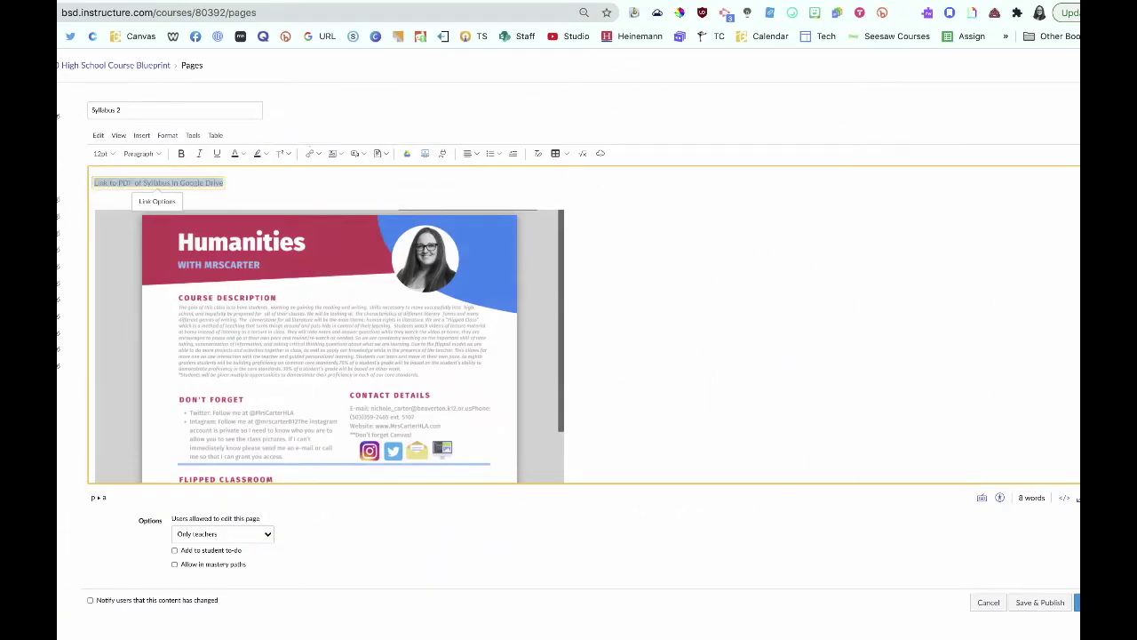
# Save and publish Syllabus 2 and look over both pages of the embedded PDF on the published page.
pyautogui.click(1039, 602)
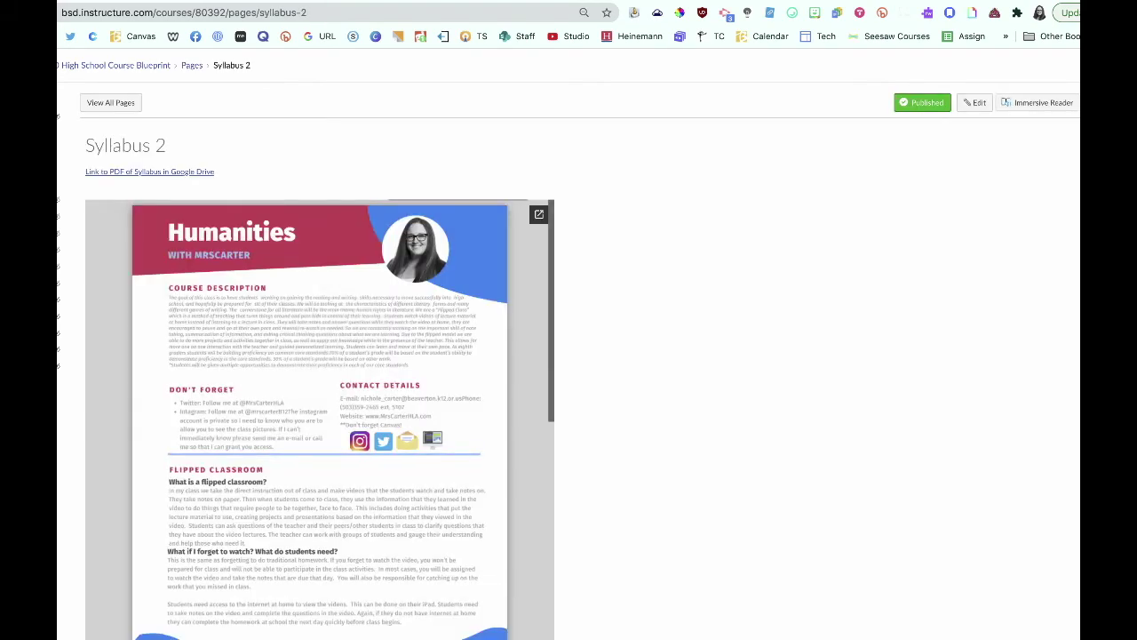
pyautogui.scroll(-1, 568, 349)
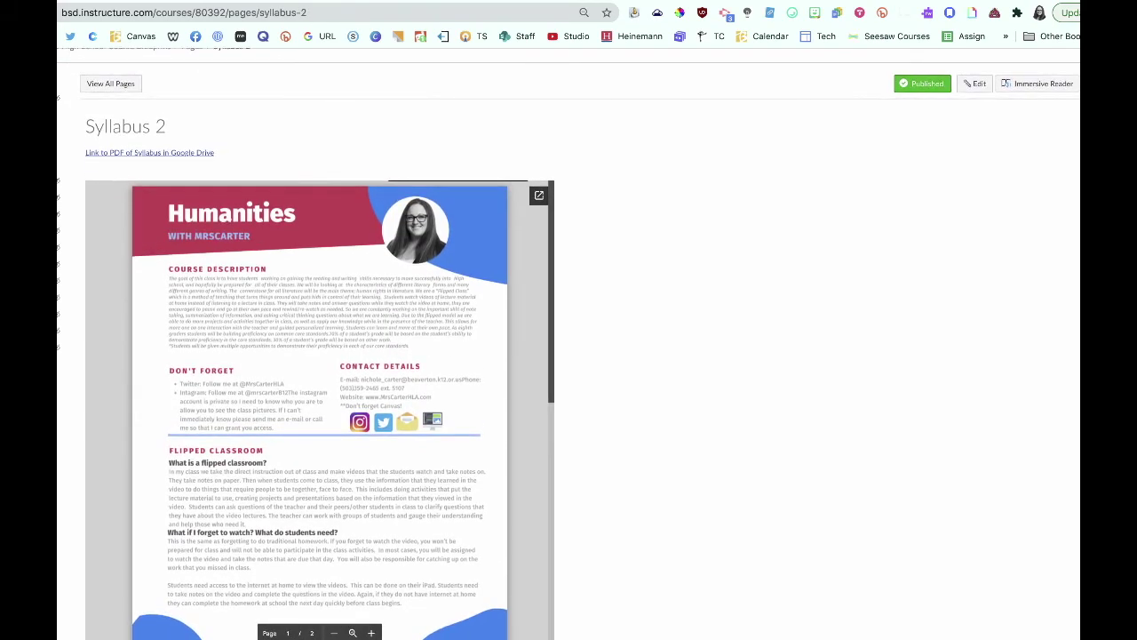
pyautogui.scroll(-10, 319, 408)
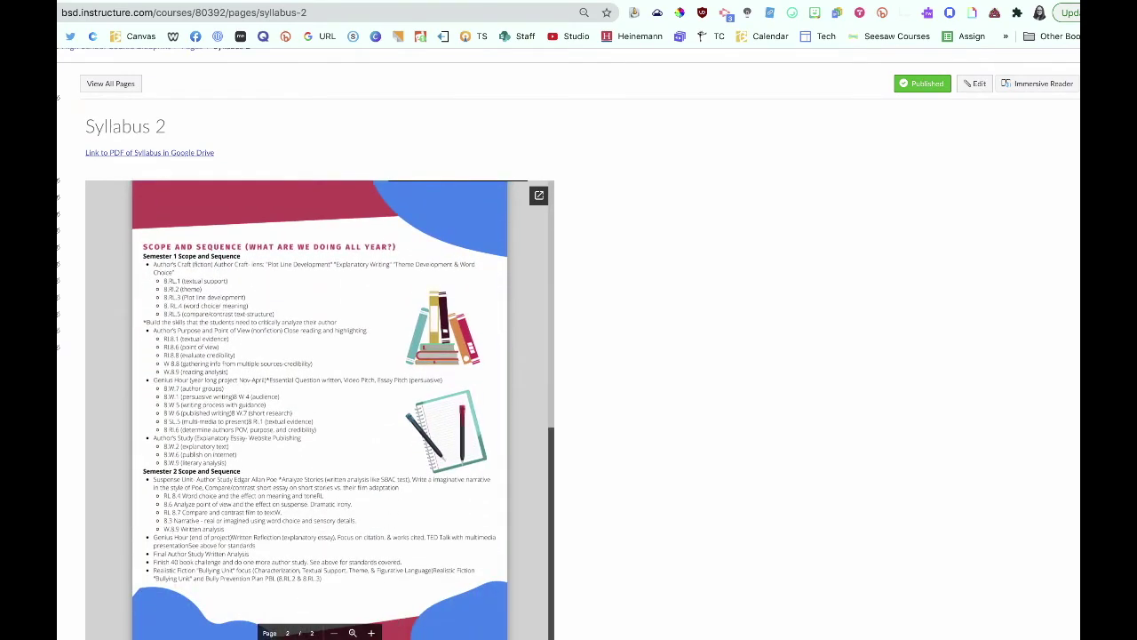
pyautogui.scroll(10, 319, 408)
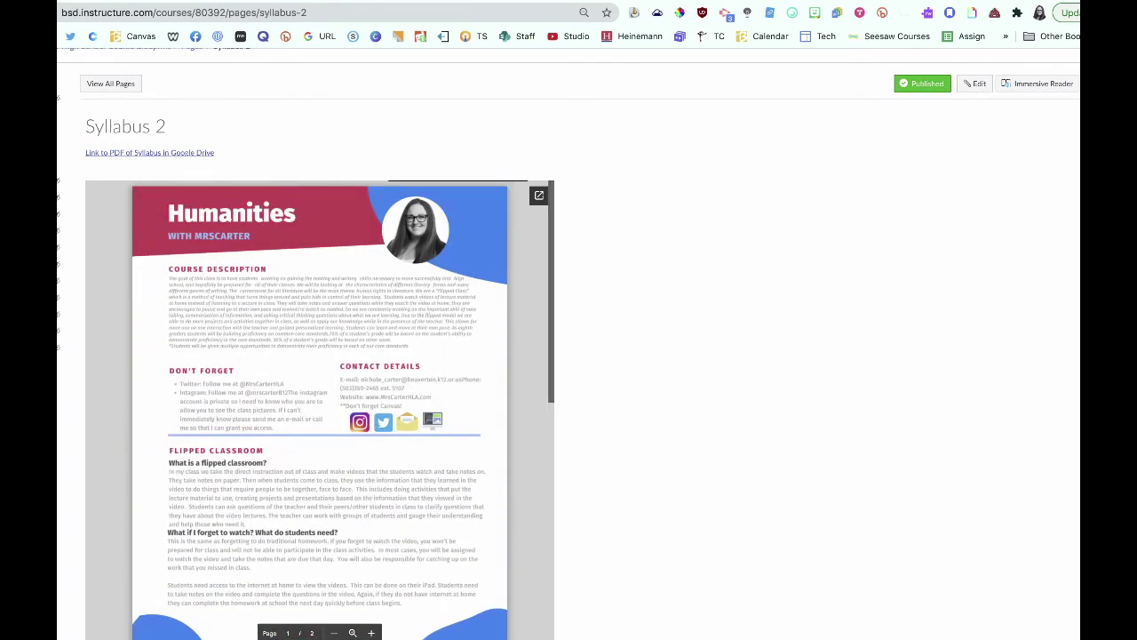
pyautogui.scroll(-1, 568, 349)
pyautogui.scroll(1, 569, 349)
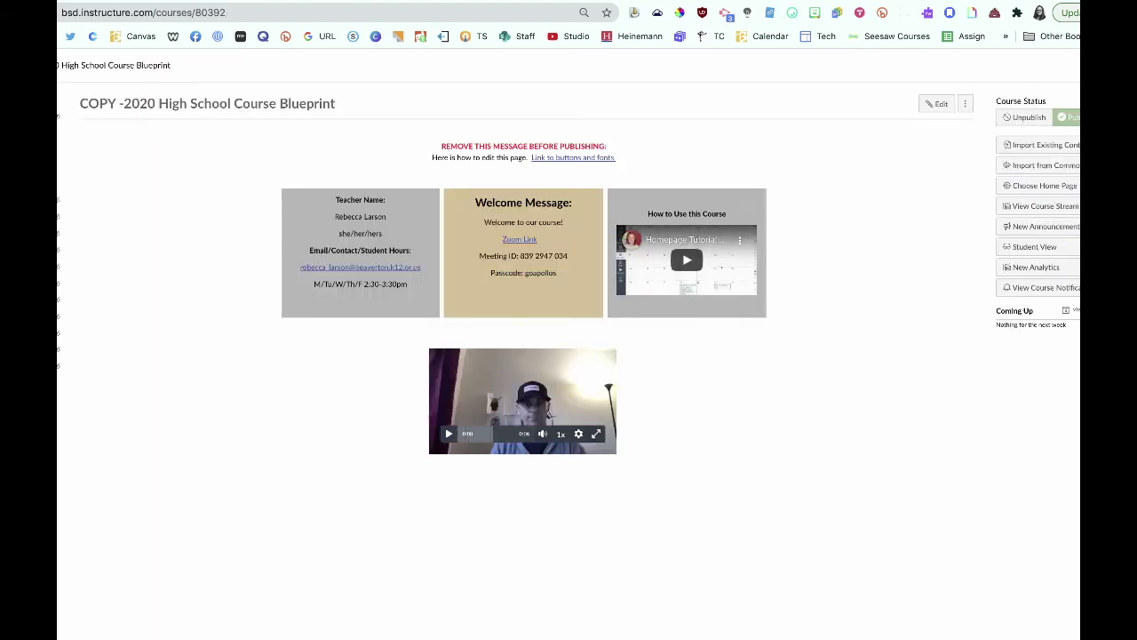
# Look over the course home page down to its SYLLABUS image and open the home page for editing.
pyautogui.scroll(-3, 568, 349)
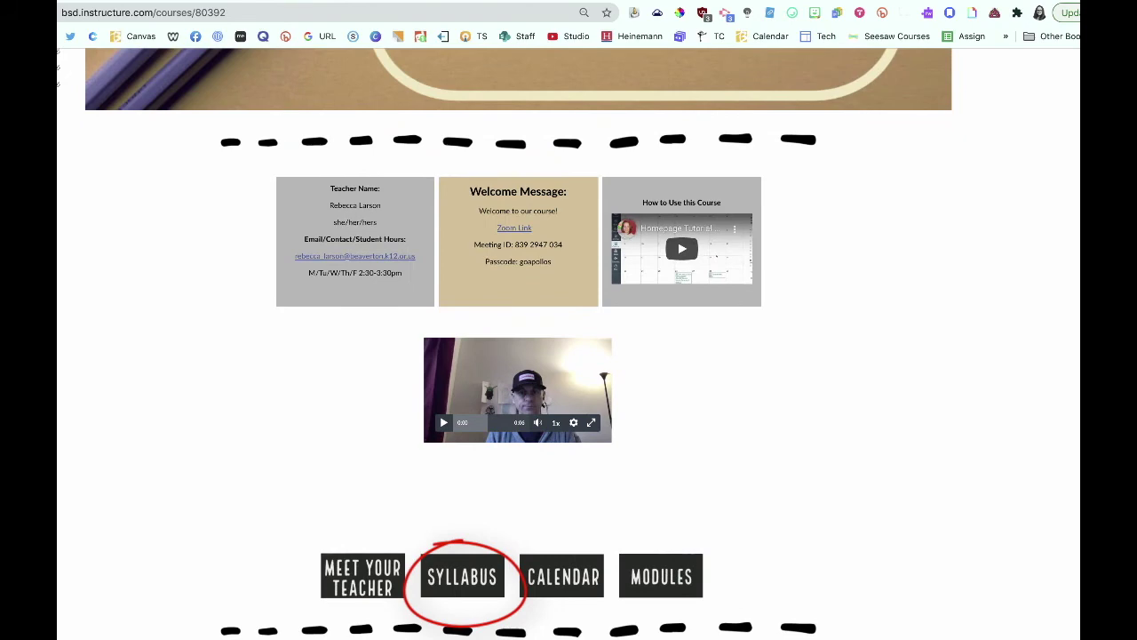
pyautogui.scroll(3, 569, 350)
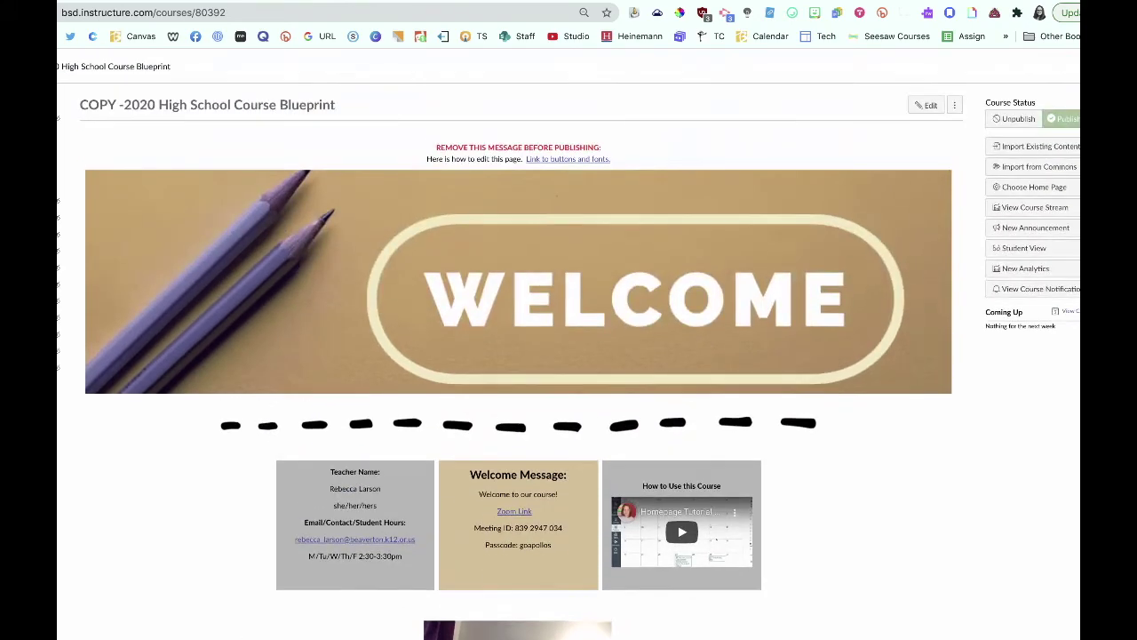
pyautogui.click(926, 104)
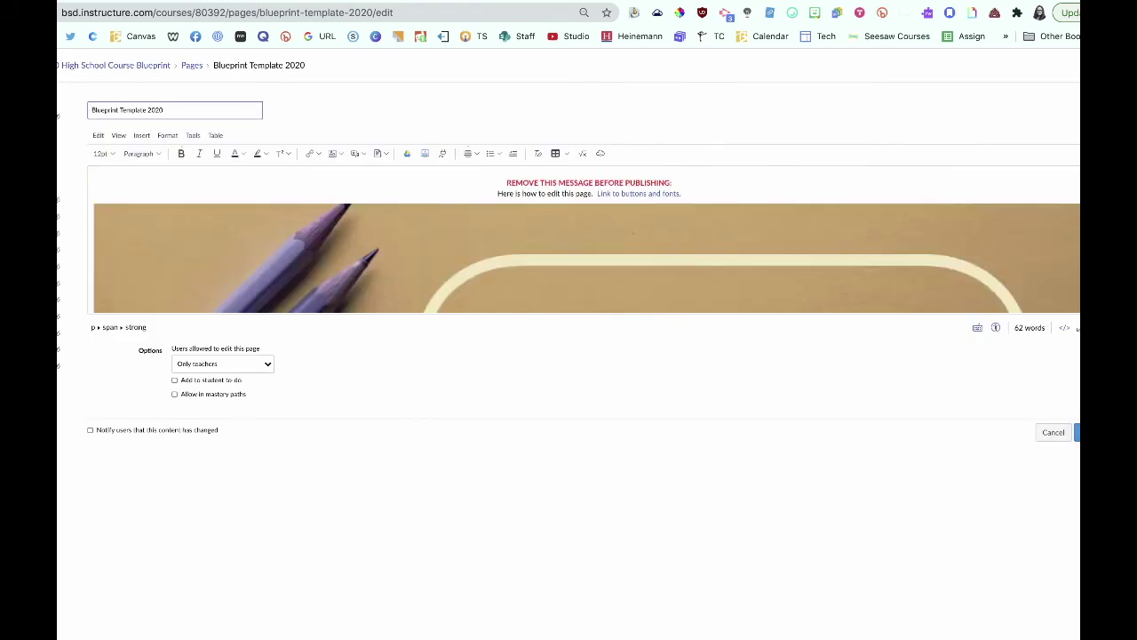
# Link the SYLLABUS image near the end of the home page to the course page Syllabus 2.
pyautogui.scroll(-10, 584, 240)
pyautogui.click(532, 232)
pyautogui.click(335, 154)
pyautogui.click(335, 154)
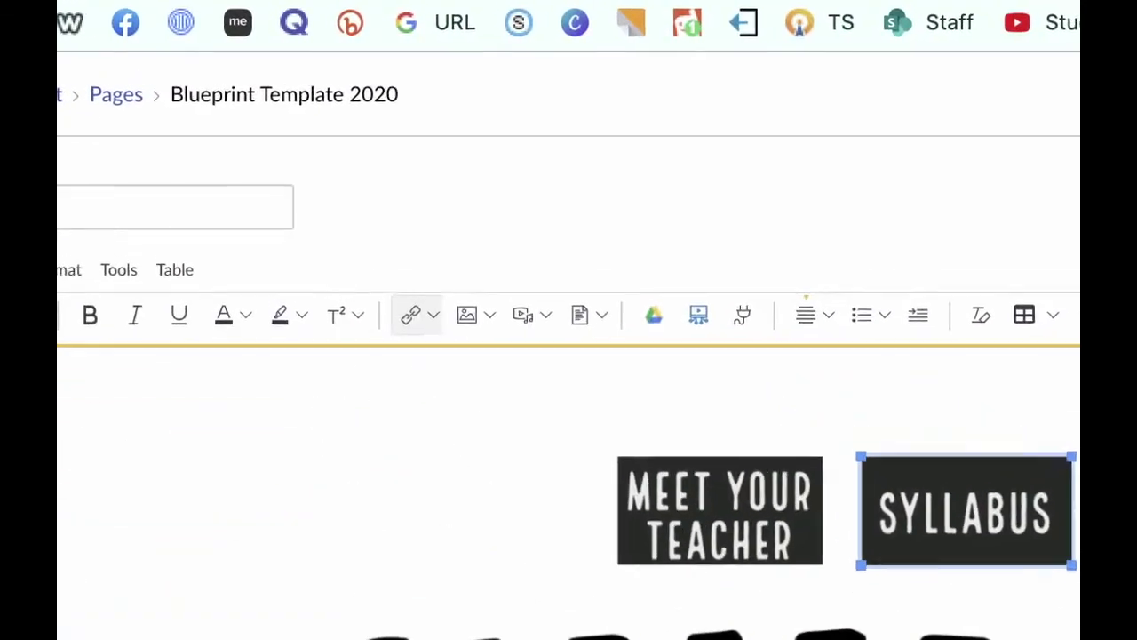
pyautogui.click(434, 315)
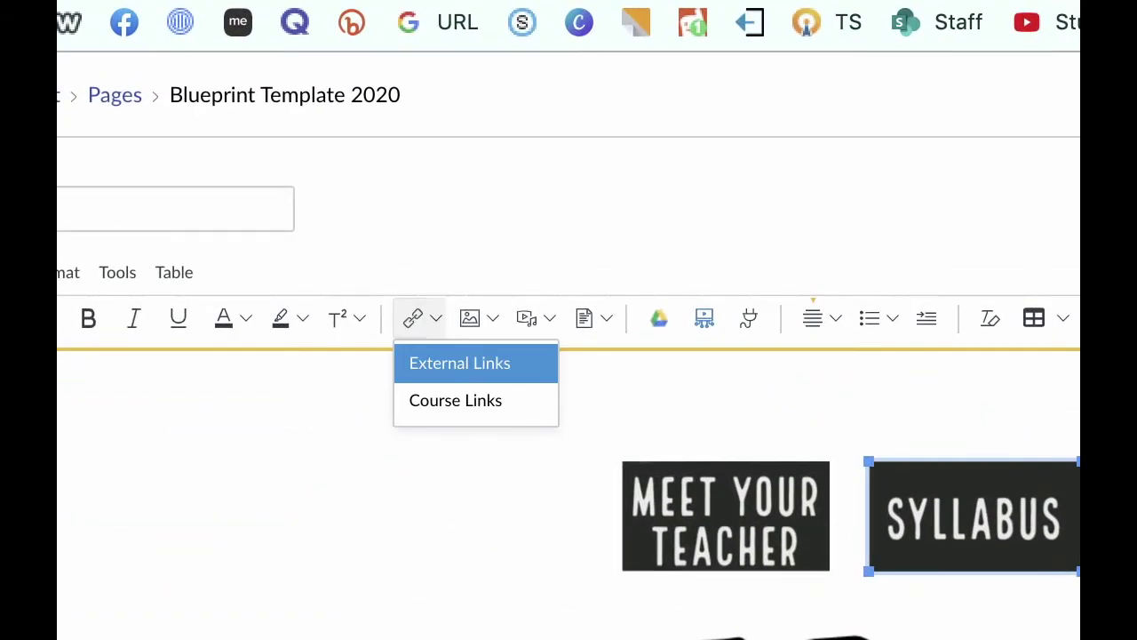
pyautogui.click(456, 401)
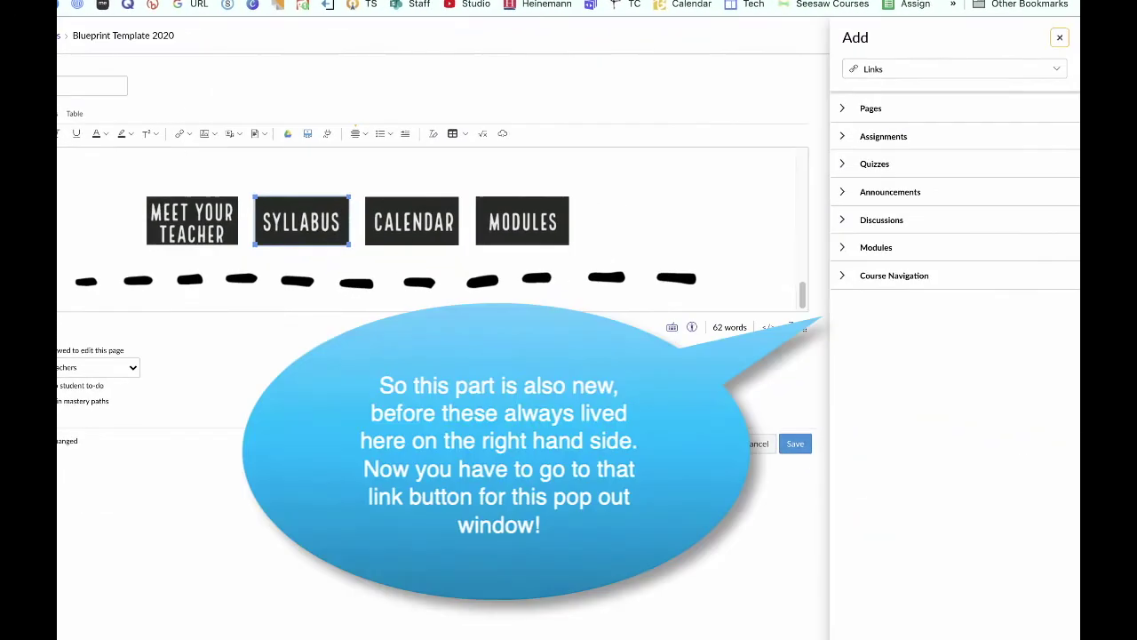
pyautogui.click(842, 108)
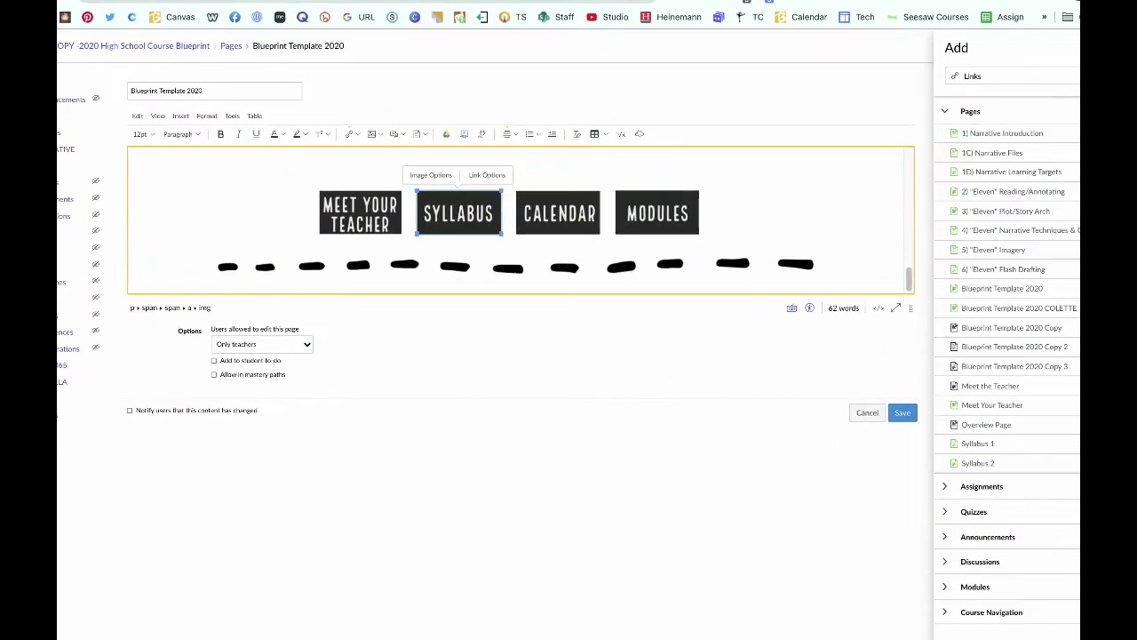
# Save the home page and test that the SYLLABUS image opens the linked syllabus page.
pyautogui.click(903, 412)
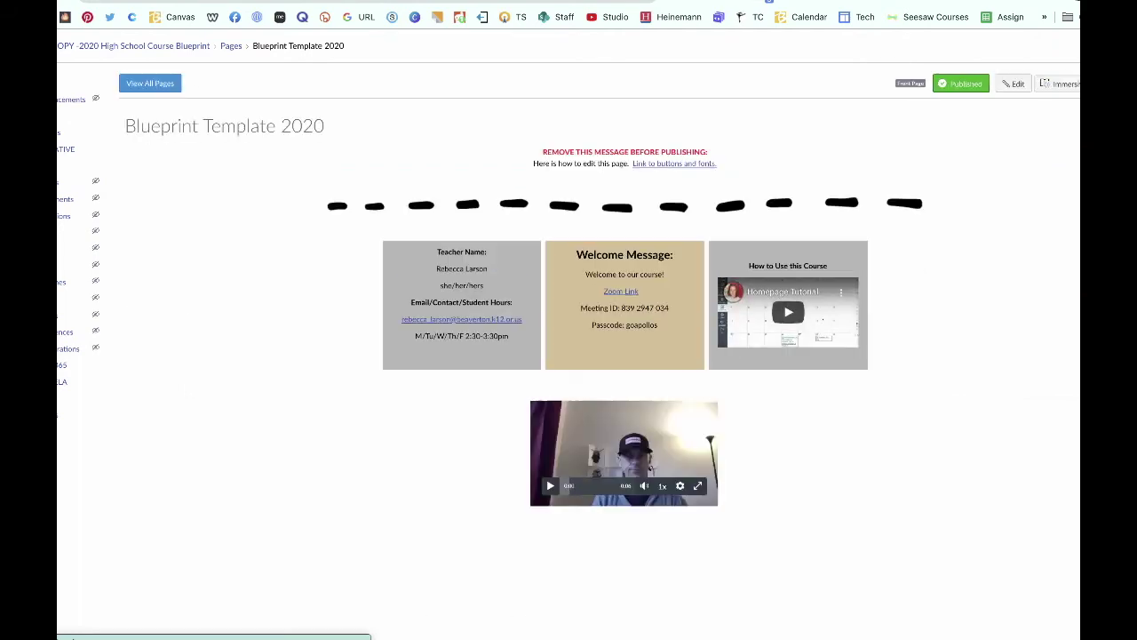
pyautogui.scroll(-5, 569, 320)
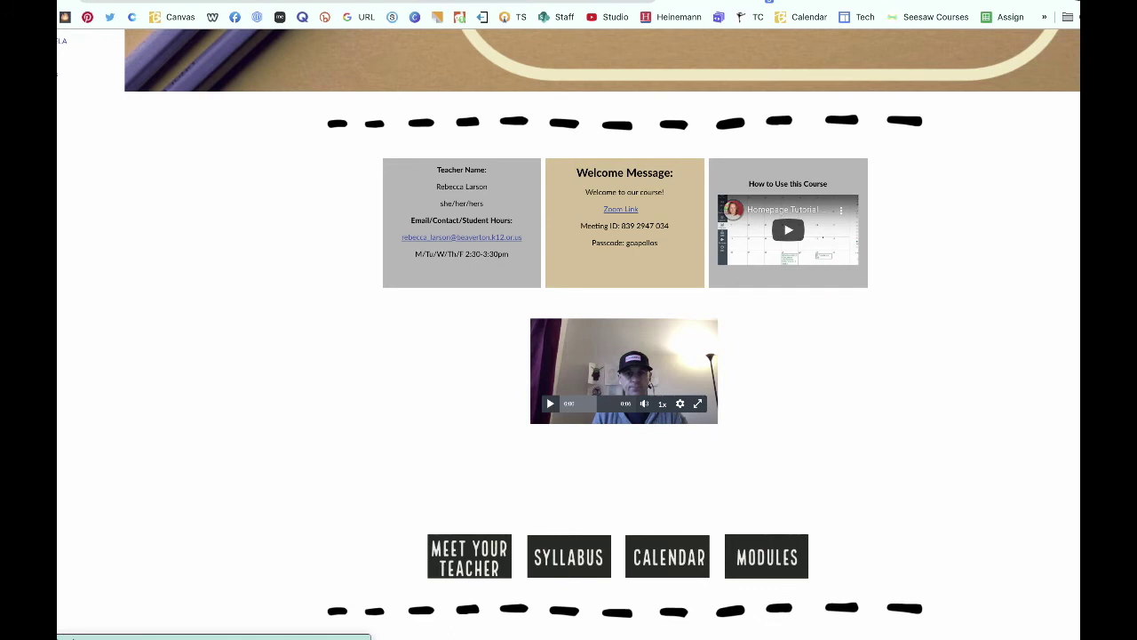
pyautogui.click(569, 556)
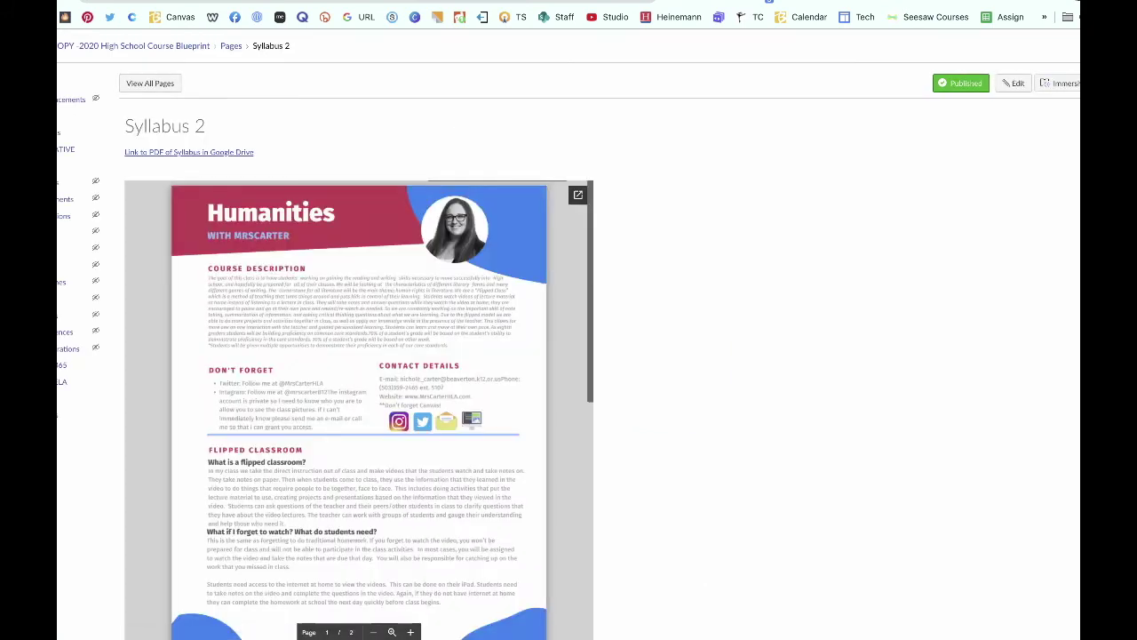
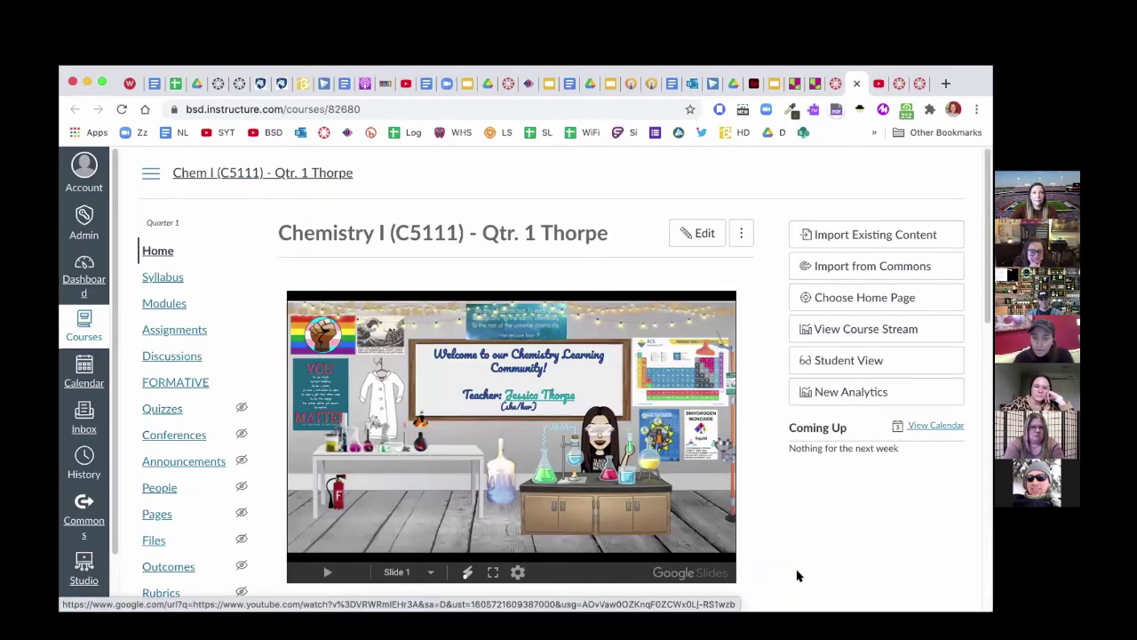
# Look over the Chemistry I course home page, from the embedded Google Slides banner to the contact and welcome boxes.
pyautogui.scroll(-2, 798, 570)
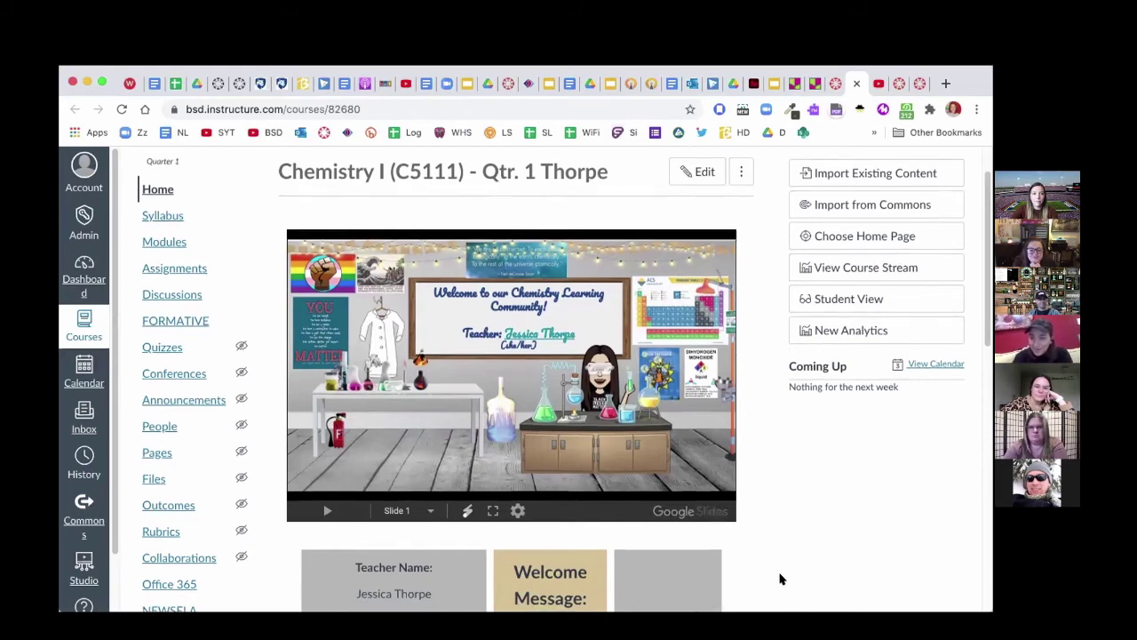
pyautogui.scroll(-3, 780, 579)
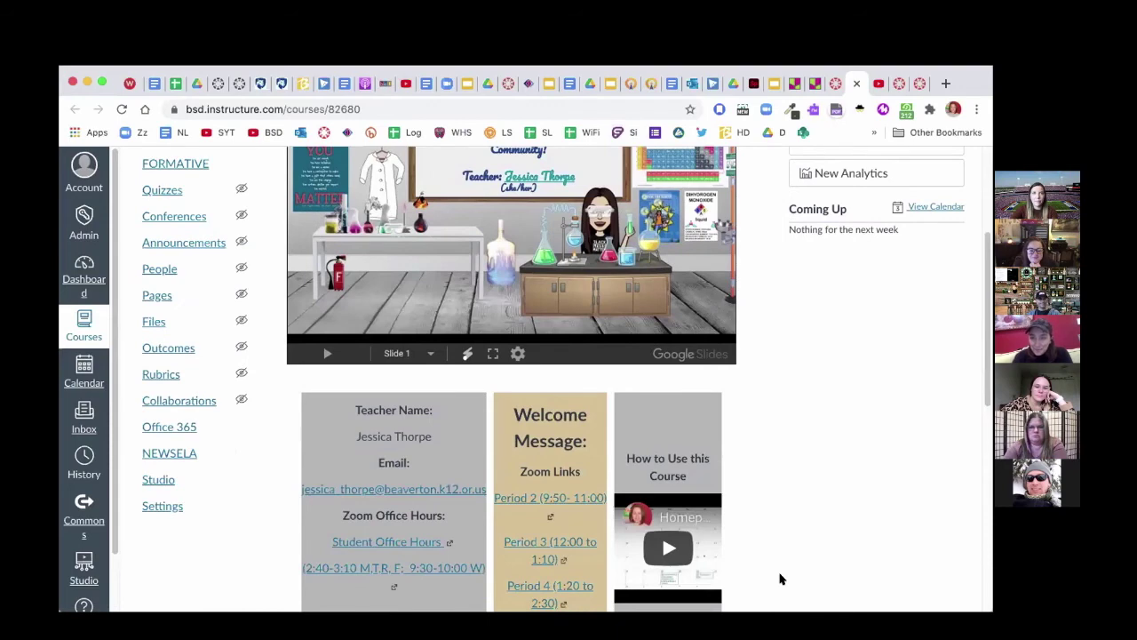
pyautogui.scroll(4, 779, 579)
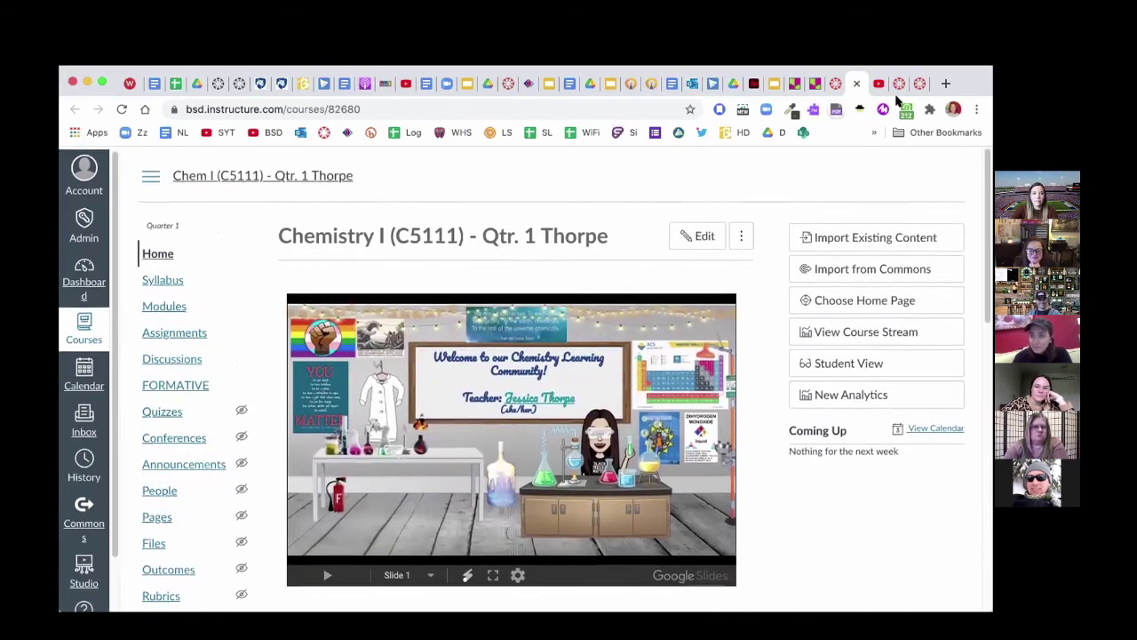
# Look over the Global Study 9 course home page and open the "Welcome to Global Studies" video on YouTube.
pyautogui.click(898, 84)
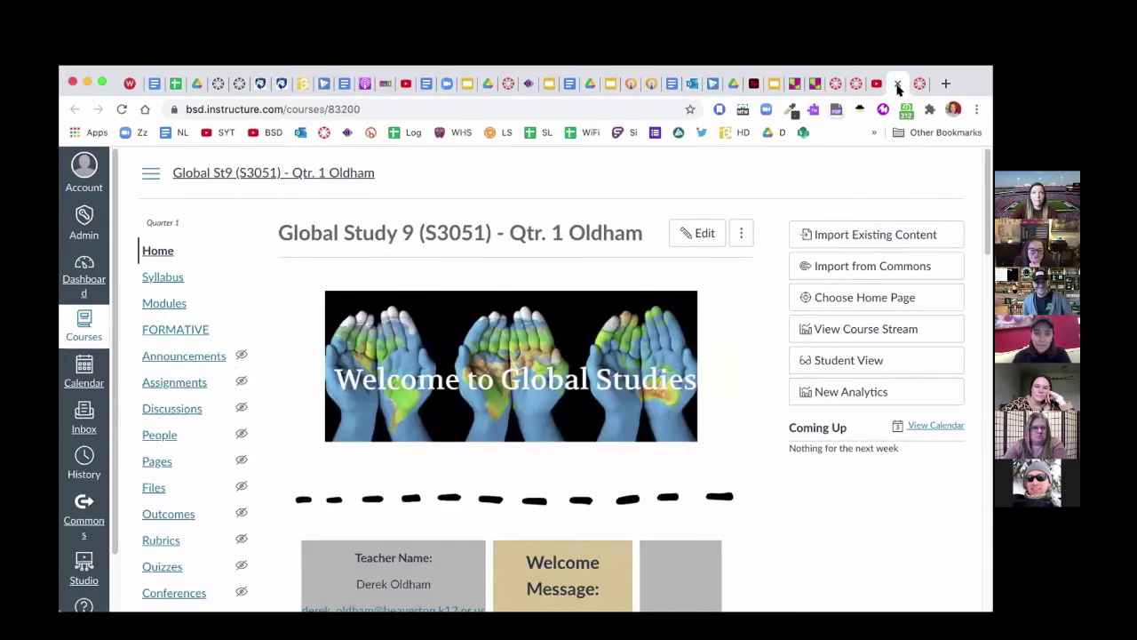
pyautogui.moveTo(897, 88)
pyautogui.mouseDown()
pyautogui.moveTo(863, 88)
pyautogui.moveTo(880, 88)
pyautogui.mouseUp()
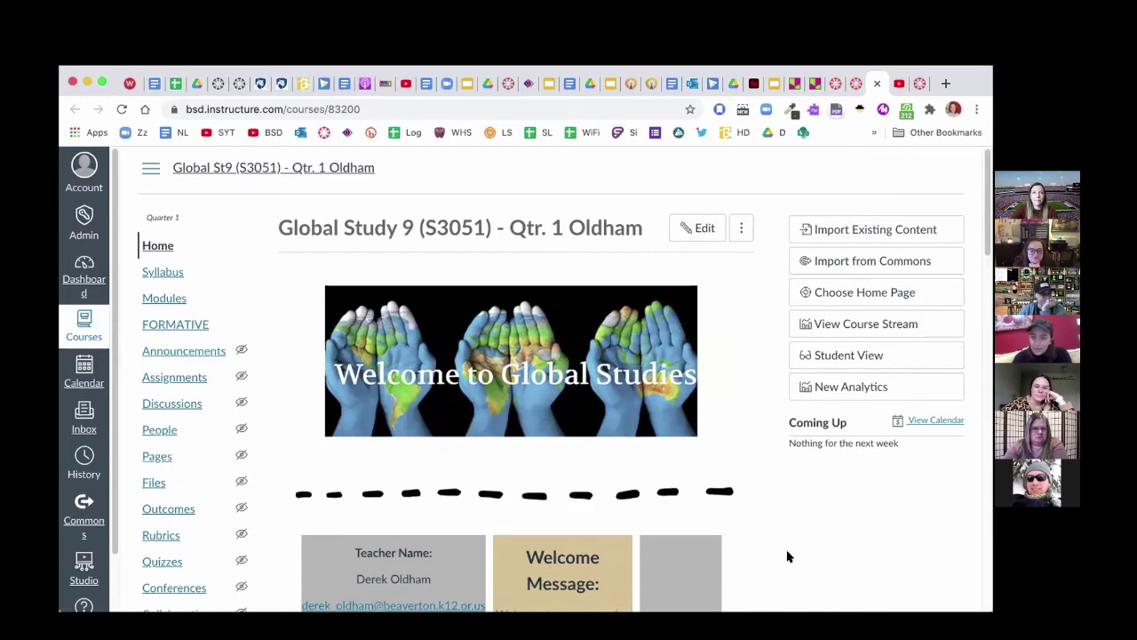
pyautogui.scroll(-3, 791, 554)
pyautogui.scroll(-4, 787, 556)
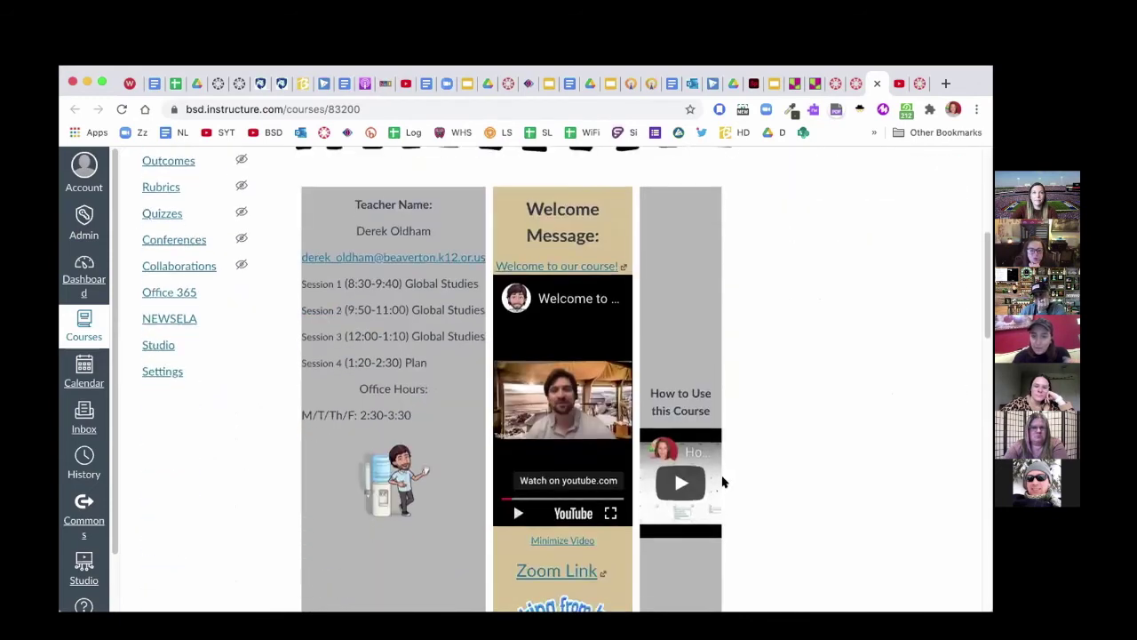
pyautogui.click(897, 85)
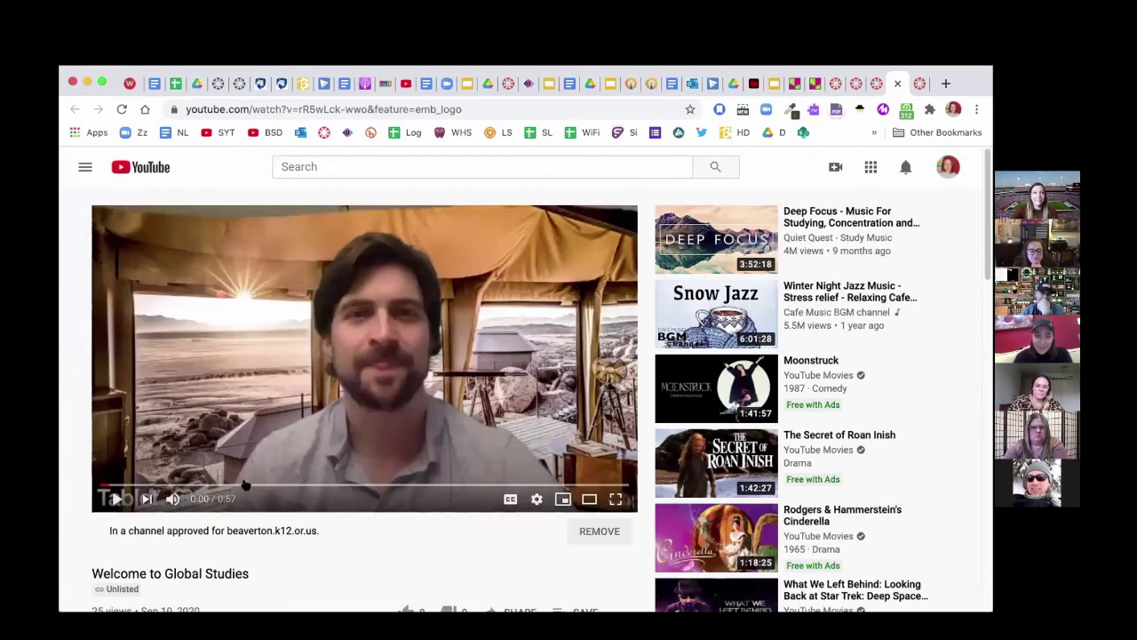
# Return to the Global Studies course home page and look over the section from the welcome message to the Attendance and Syllabus banners.
pyautogui.click(873, 86)
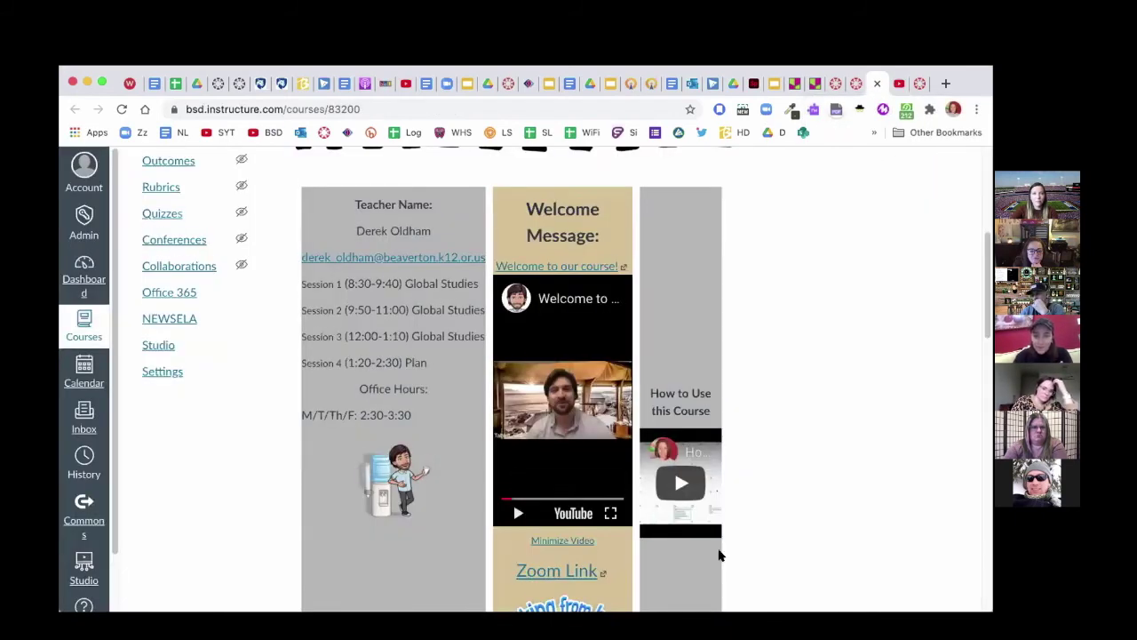
pyautogui.scroll(-2, 719, 555)
pyautogui.scroll(-5, 773, 551)
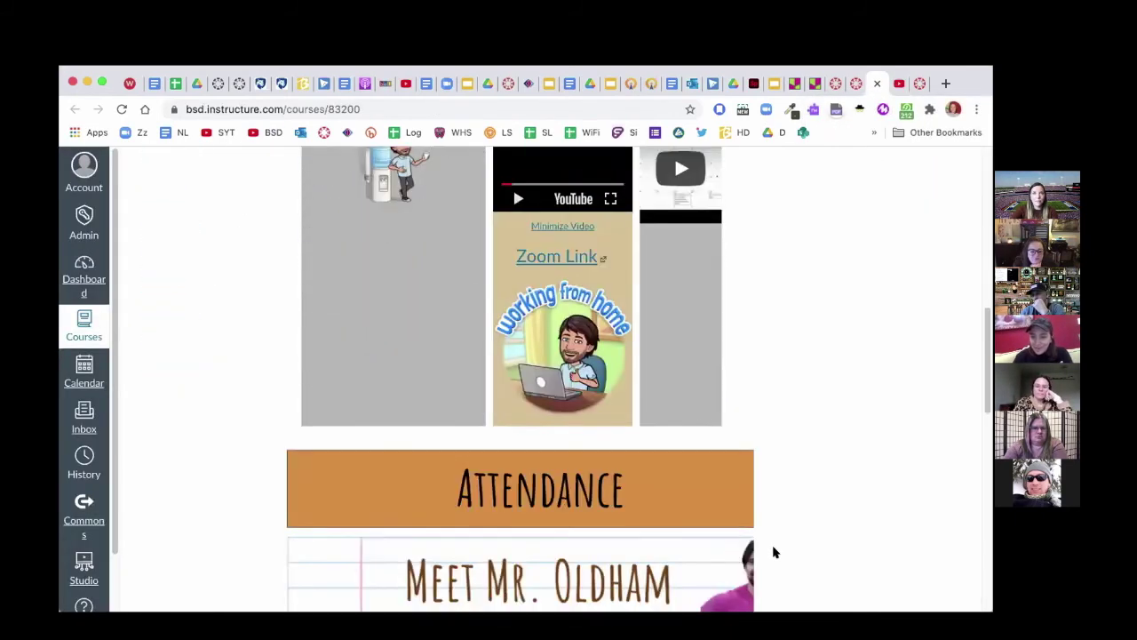
pyautogui.scroll(-3, 769, 542)
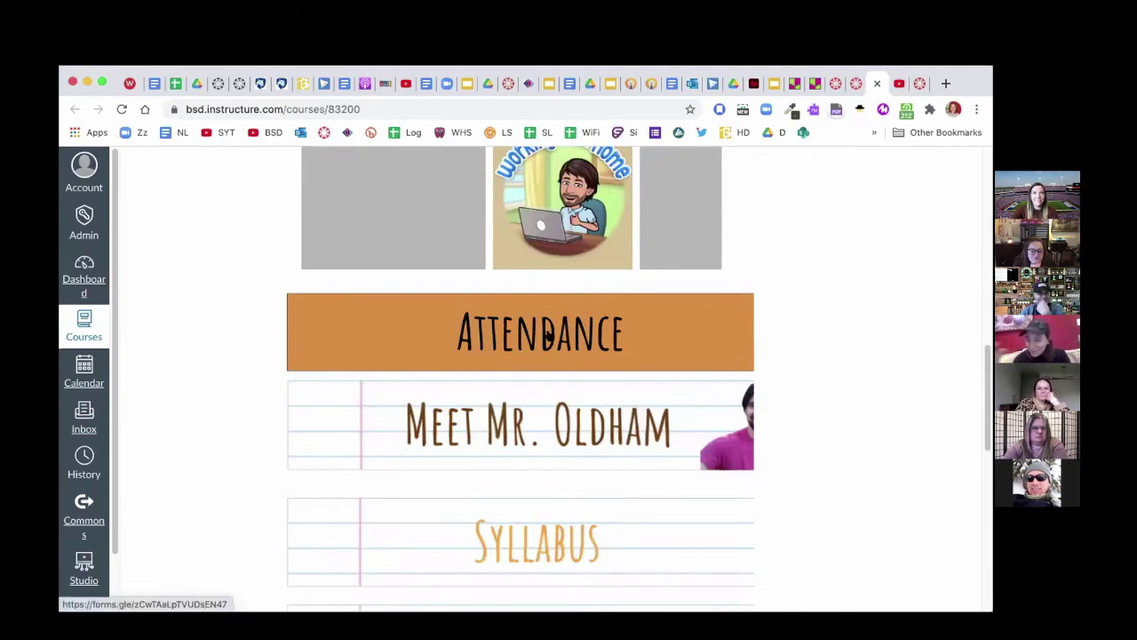
# Browse the "How to Edit Your Canvas Homepage" slide deck for its button templates and view the Lined Paper slide.
pyautogui.click(772, 84)
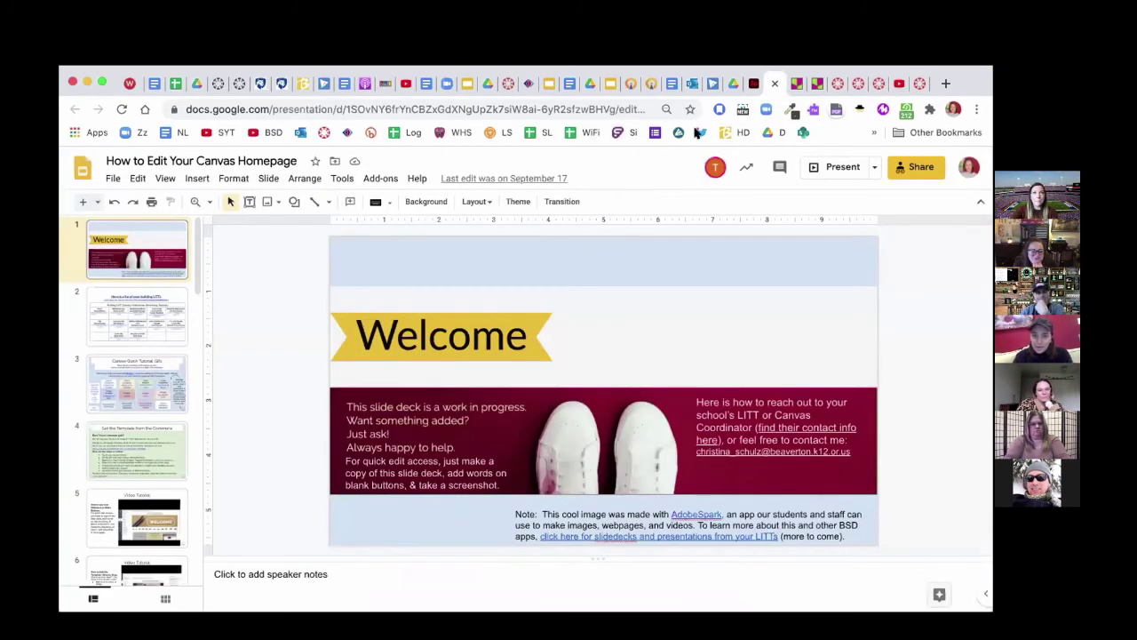
pyautogui.click(544, 106)
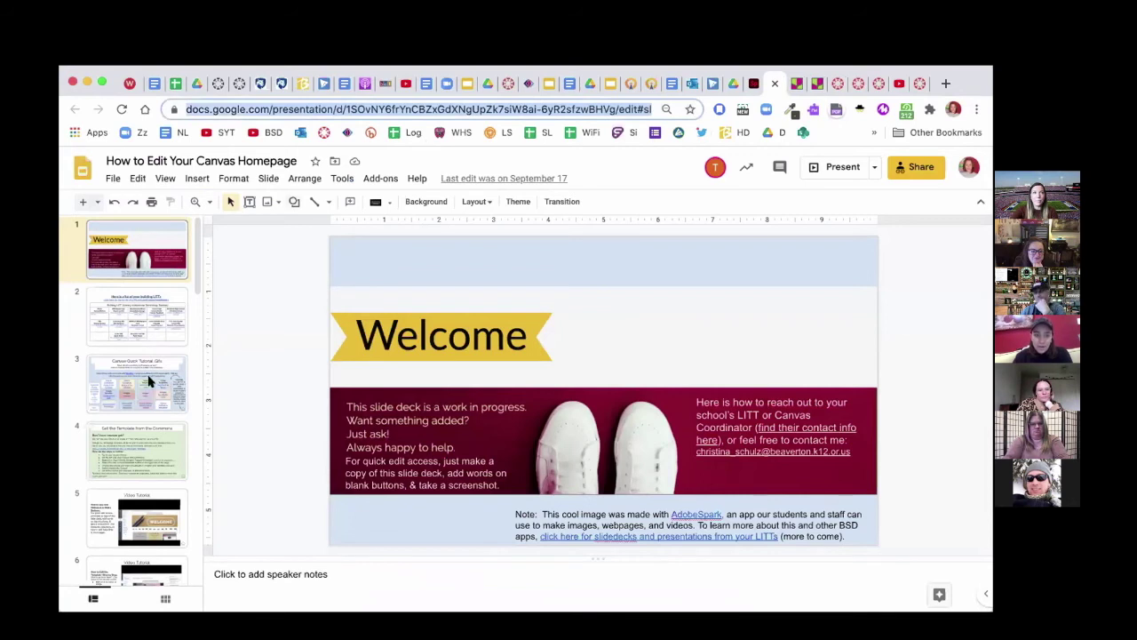
pyautogui.scroll(-5, 148, 380)
pyautogui.scroll(-2, 148, 347)
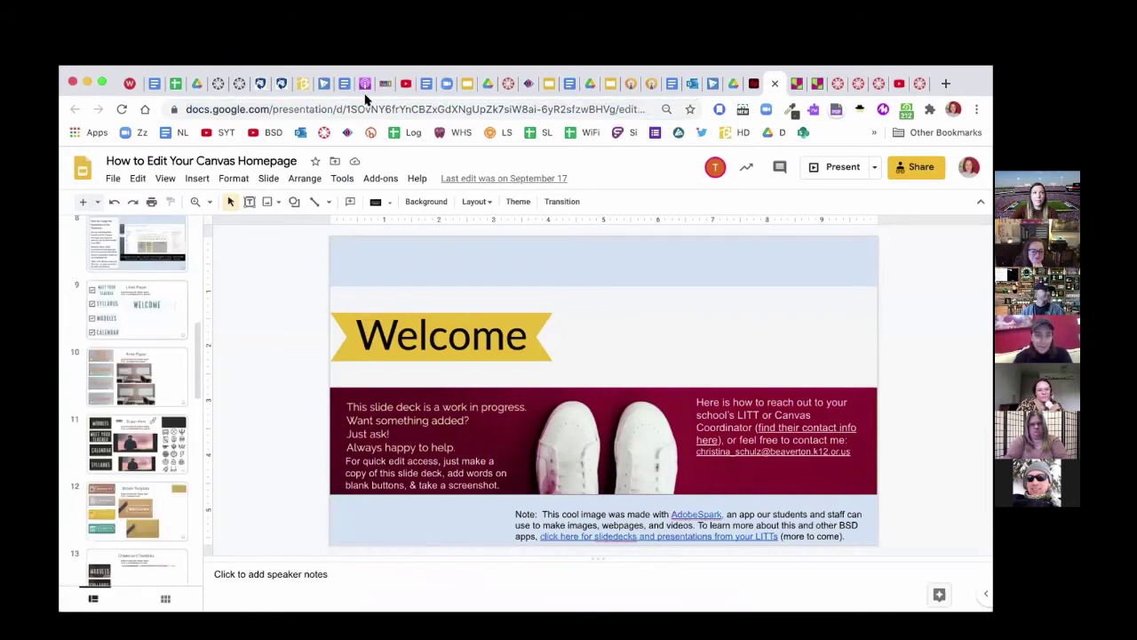
pyautogui.click(359, 105)
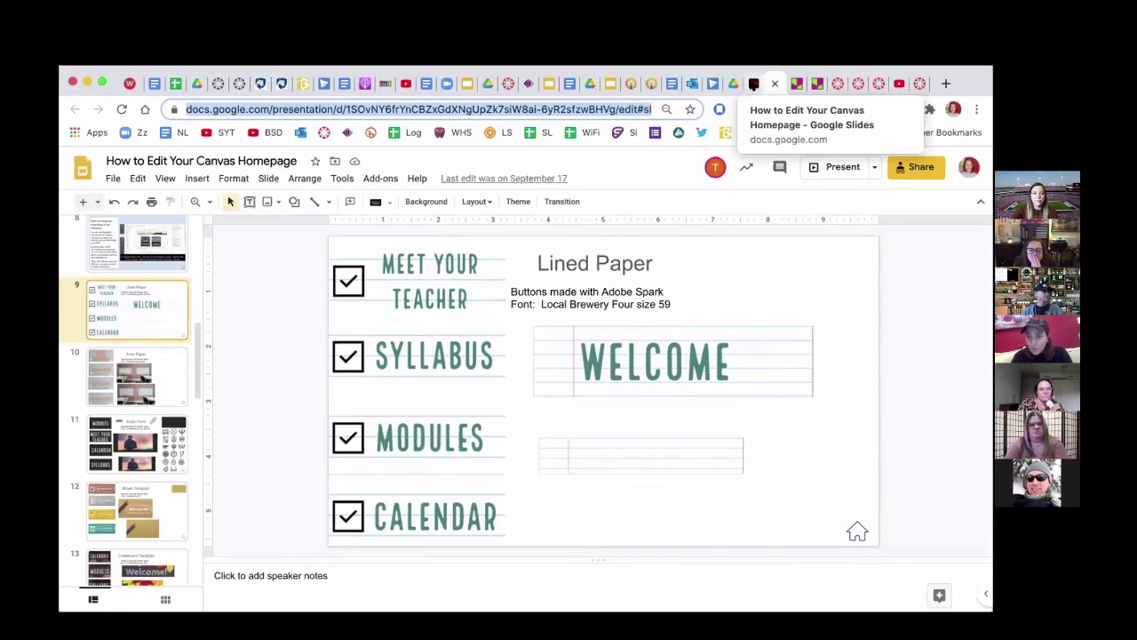
# Switch to Adobe Spark and look over its creation types, recent projects and classroom templates section.
pyautogui.click(744, 84)
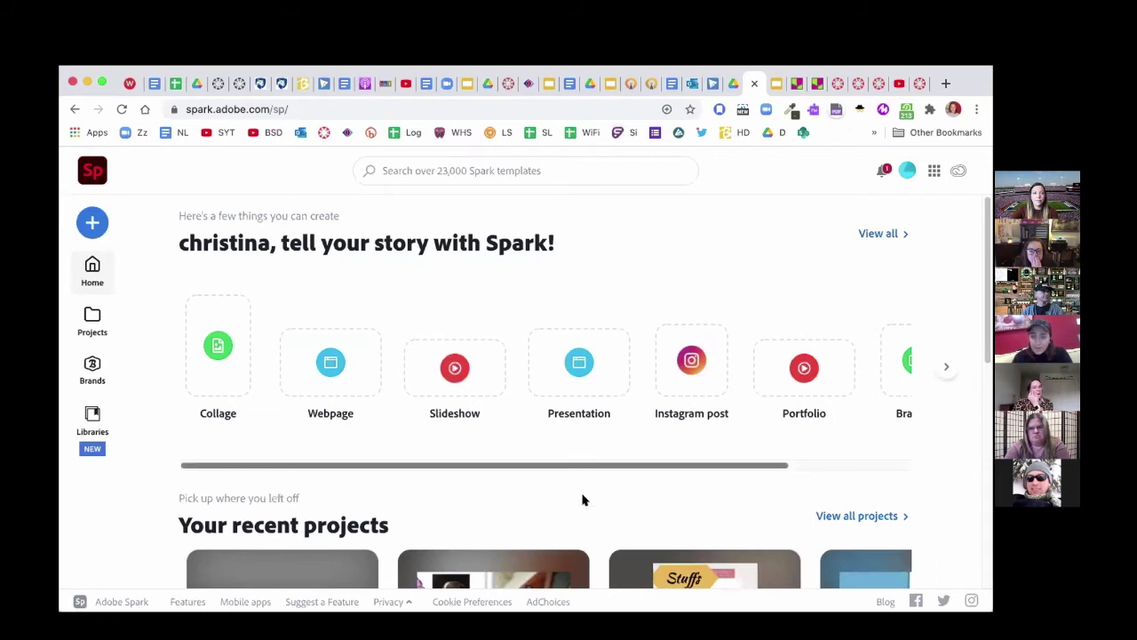
pyautogui.scroll(-1, 582, 499)
pyautogui.scroll(-2, 581, 500)
pyautogui.scroll(-3, 648, 531)
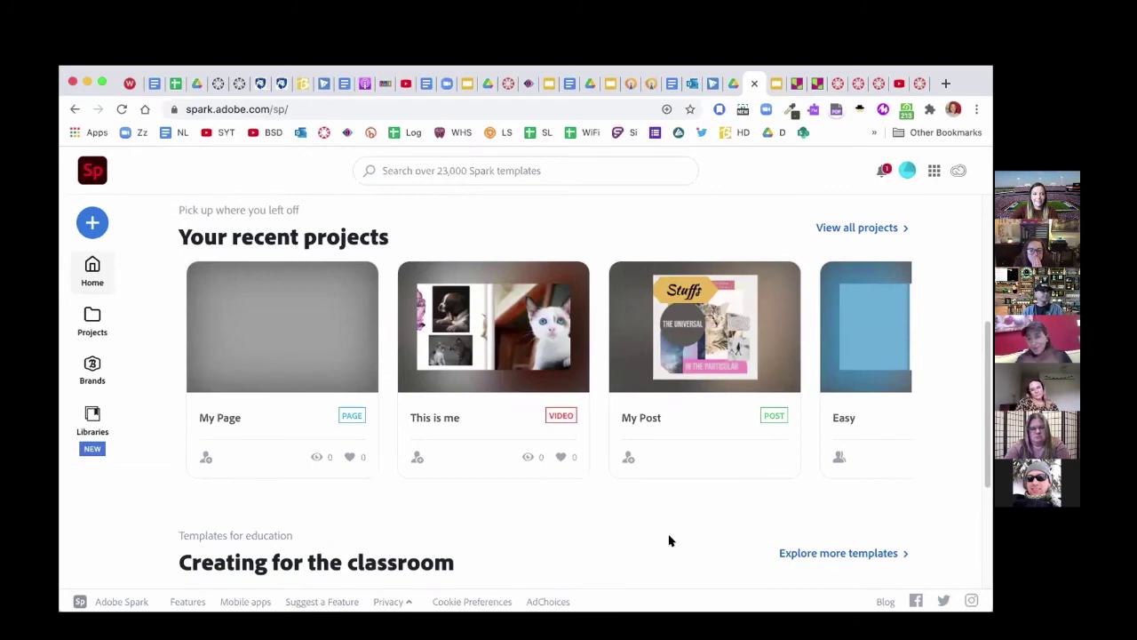
pyautogui.scroll(-3, 695, 533)
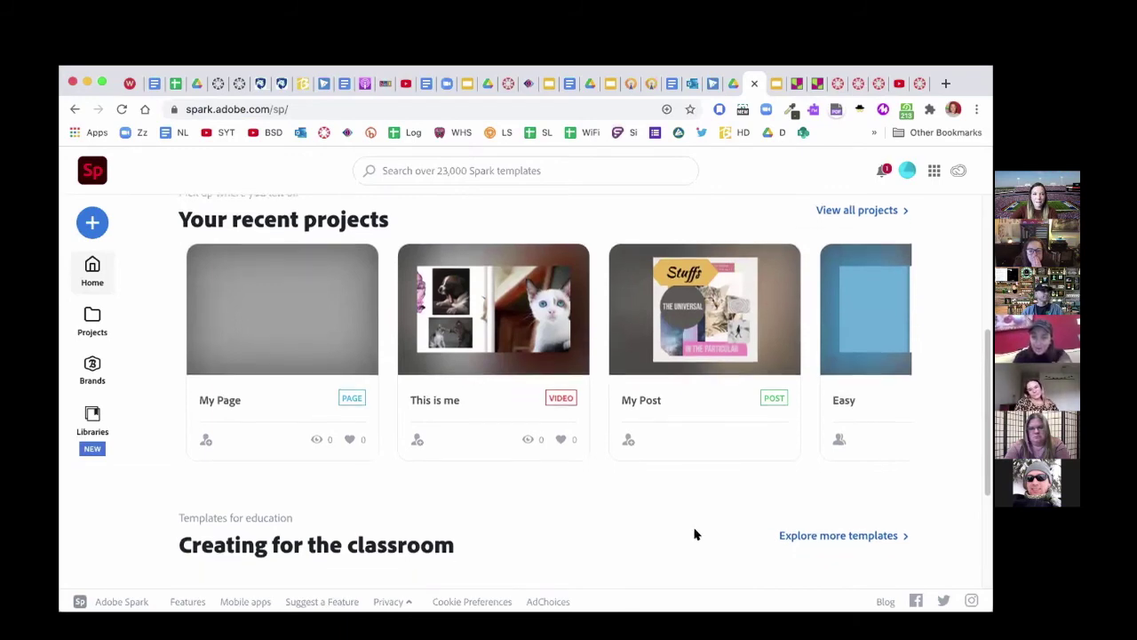
pyautogui.scroll(3, 718, 371)
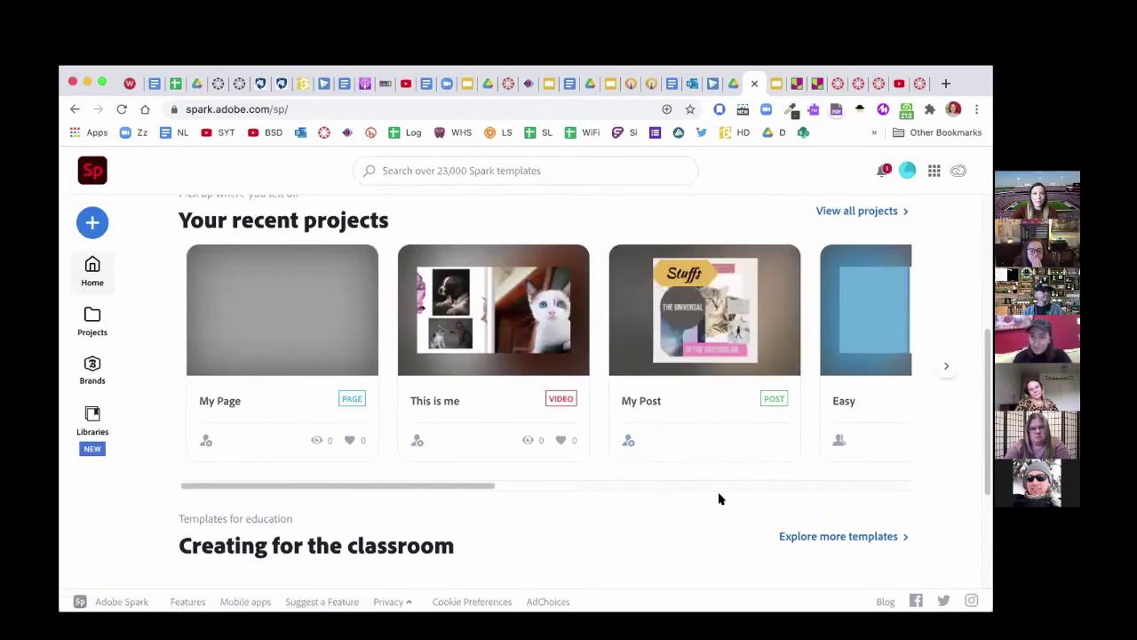
# Look over the linked banners on the Global Studies home page, from Attendance through Calendar and Units (Modules) to news.
pyautogui.click(860, 87)
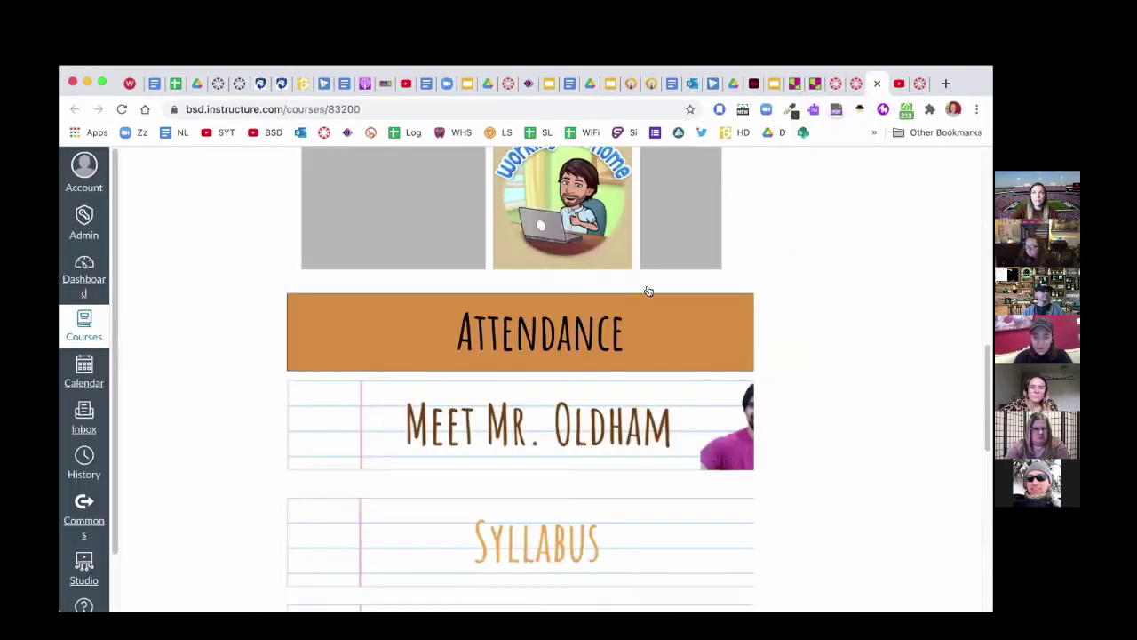
pyautogui.scroll(-2, 647, 292)
pyautogui.scroll(-2, 653, 441)
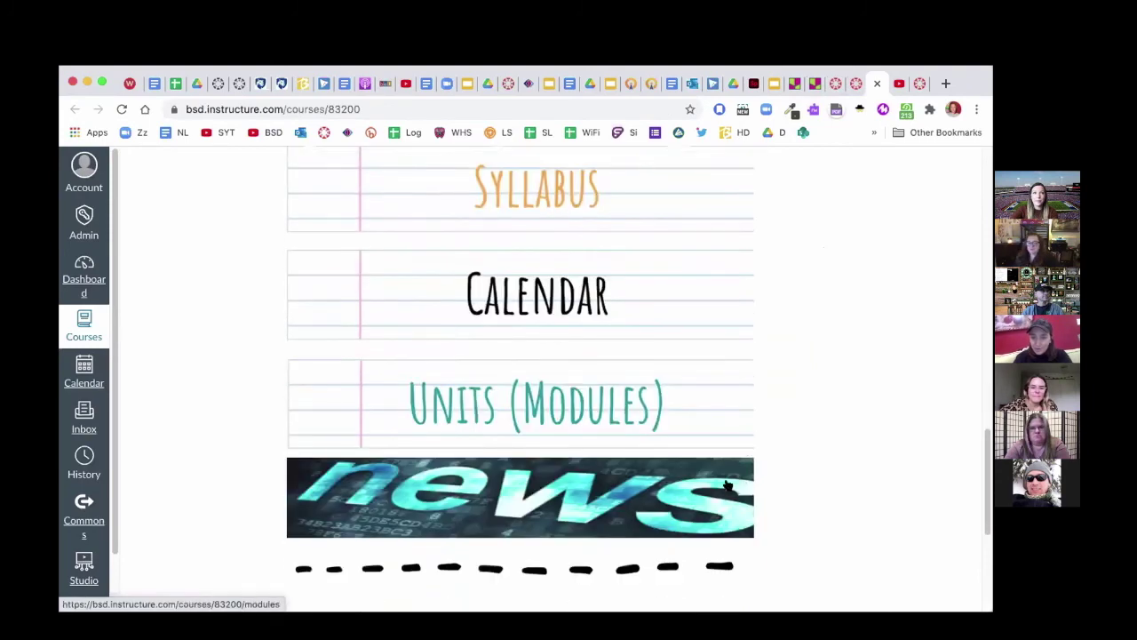
pyautogui.scroll(-1, 536, 417)
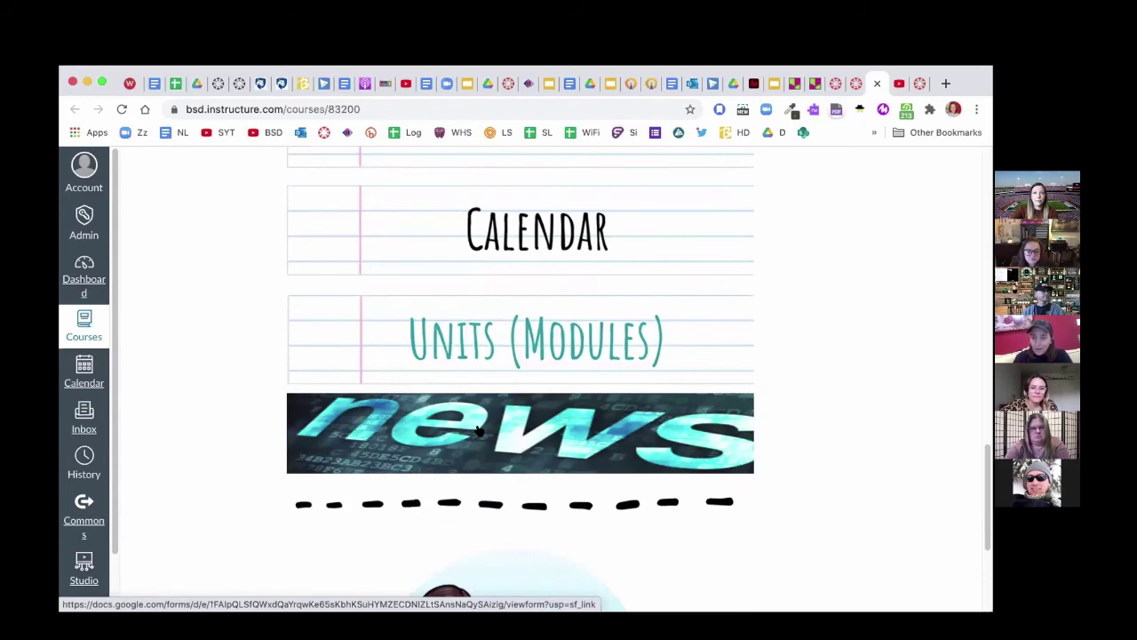
pyautogui.scroll(8, 477, 430)
pyautogui.scroll(2, 477, 430)
pyautogui.scroll(1, 743, 376)
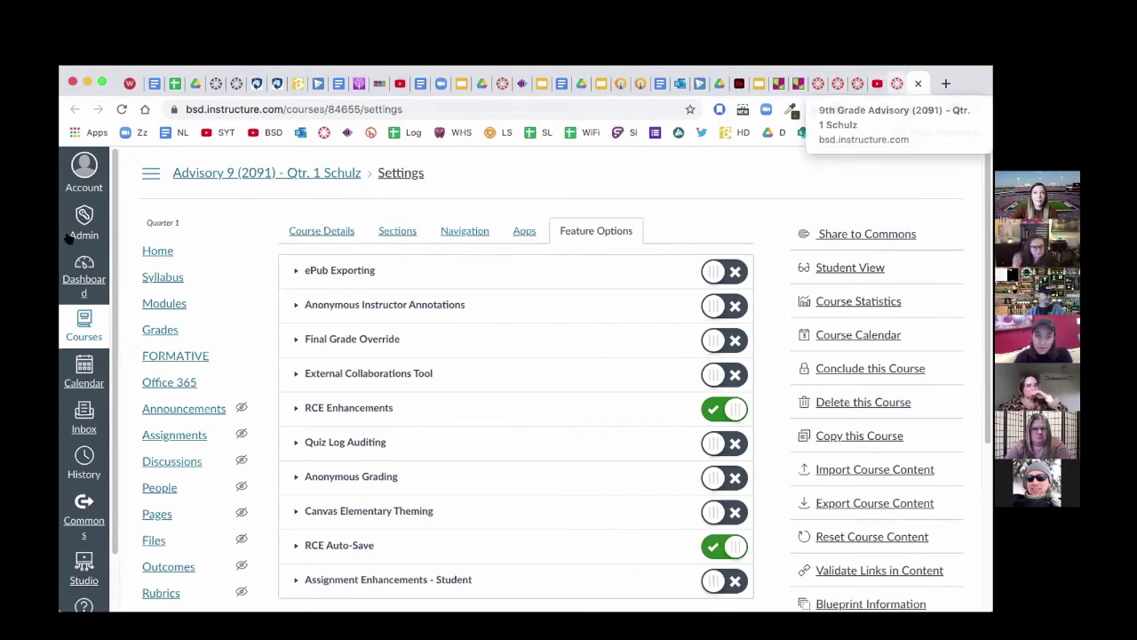
# Open the Advisory 9 home page in Canvas, and in Padlet get the website embed code for "Super awesome drawings of cool stuff".
pyautogui.click(146, 251)
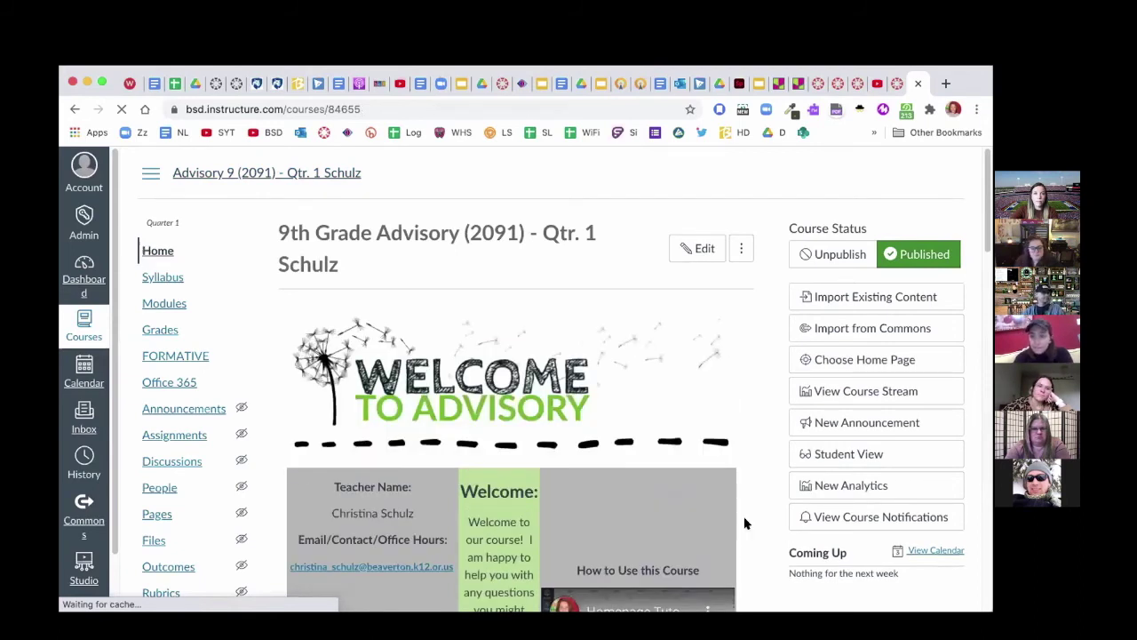
pyautogui.click(795, 83)
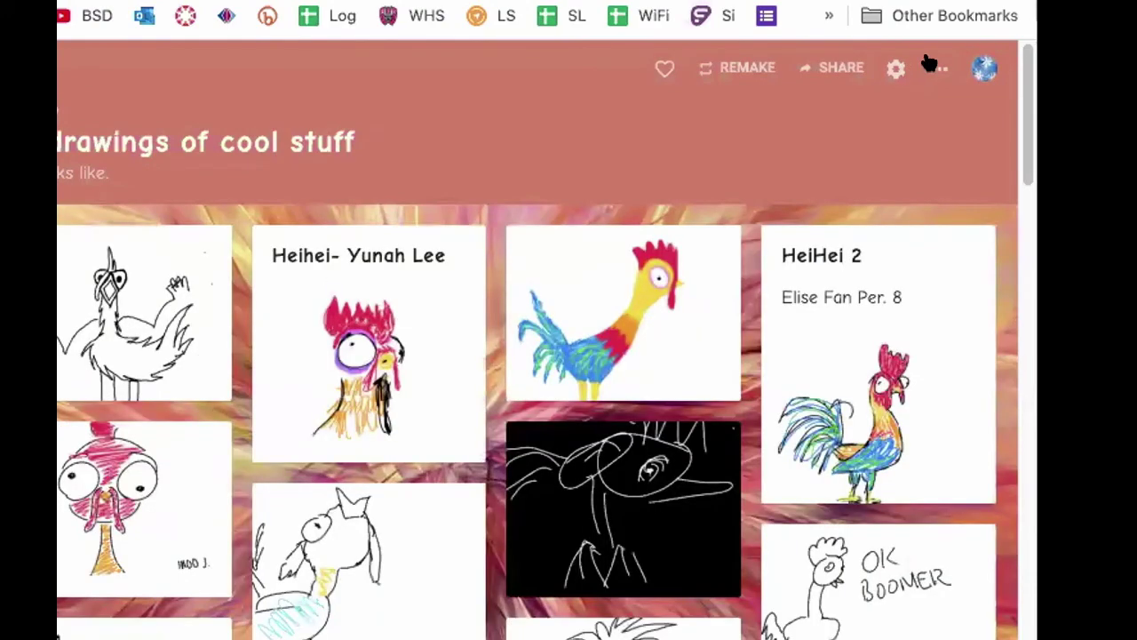
pyautogui.click(822, 64)
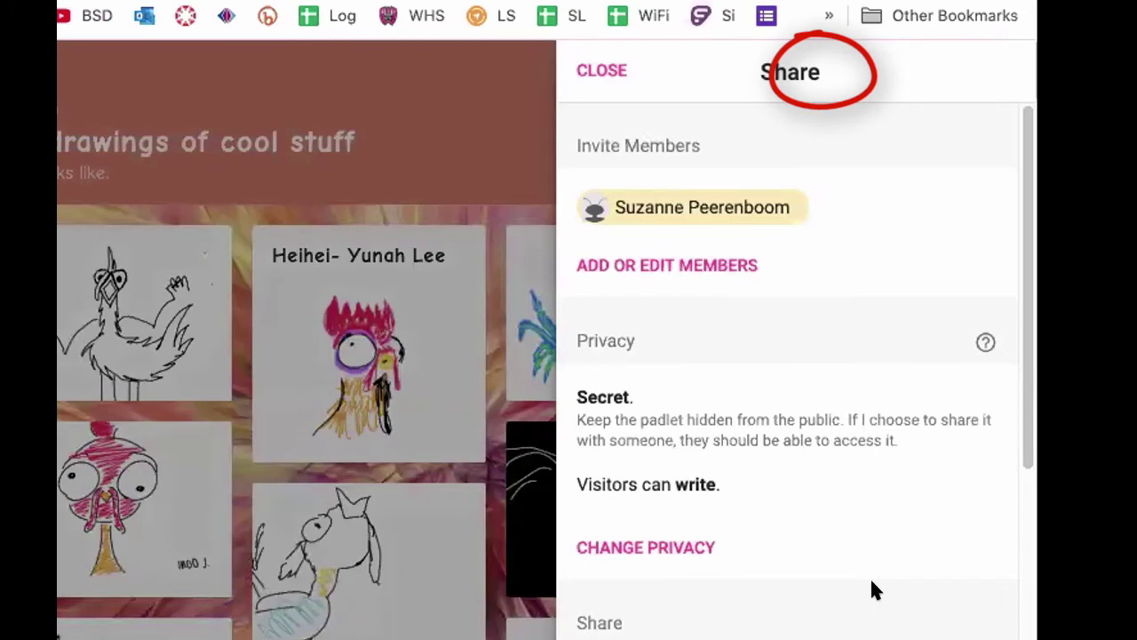
pyautogui.scroll(-5, 870, 589)
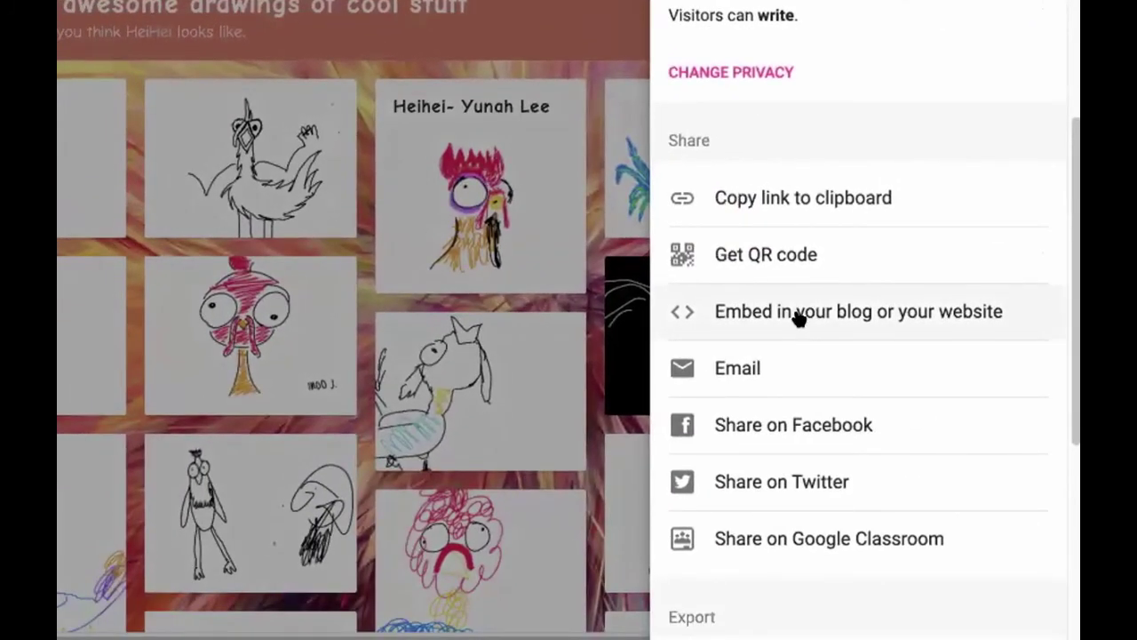
pyautogui.click(798, 316)
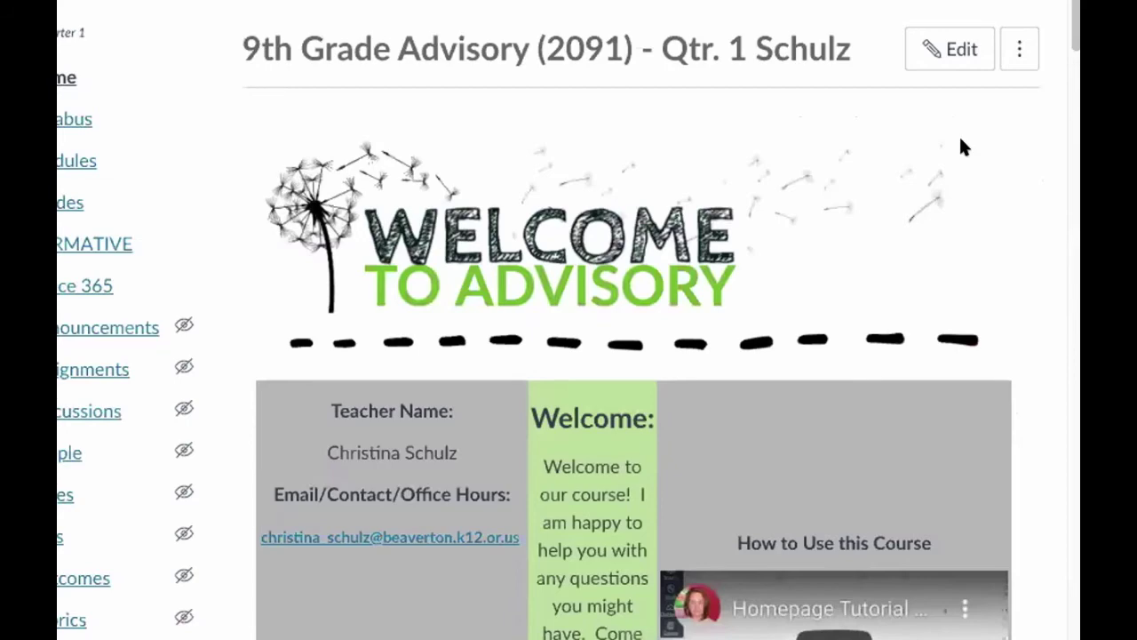
# Edit the Advisory home page's HTML and paste the Padlet embed code on a new line at the very end.
pyautogui.scroll(-15, 960, 139)
pyautogui.scroll(12, 960, 139)
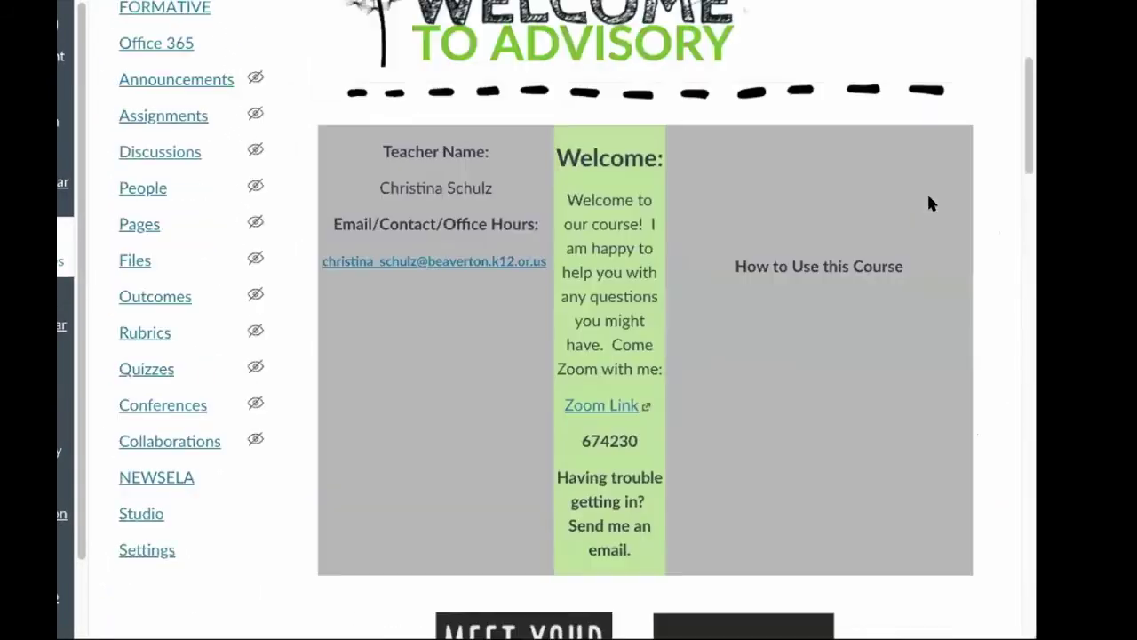
pyautogui.scroll(3, 926, 202)
pyautogui.click(920, 121)
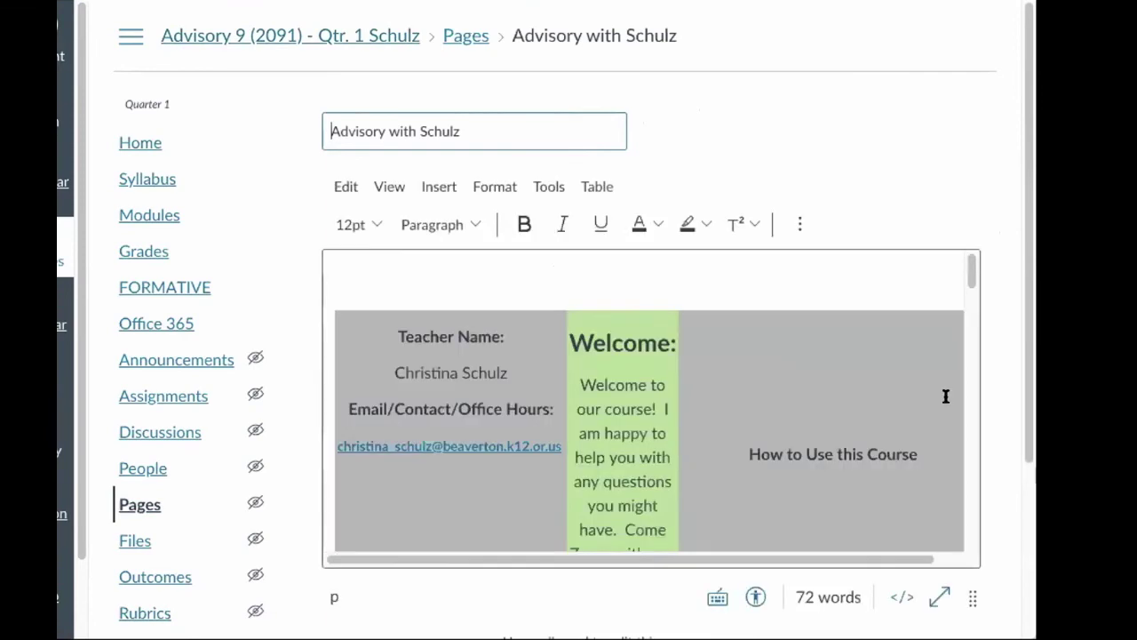
pyautogui.click(897, 593)
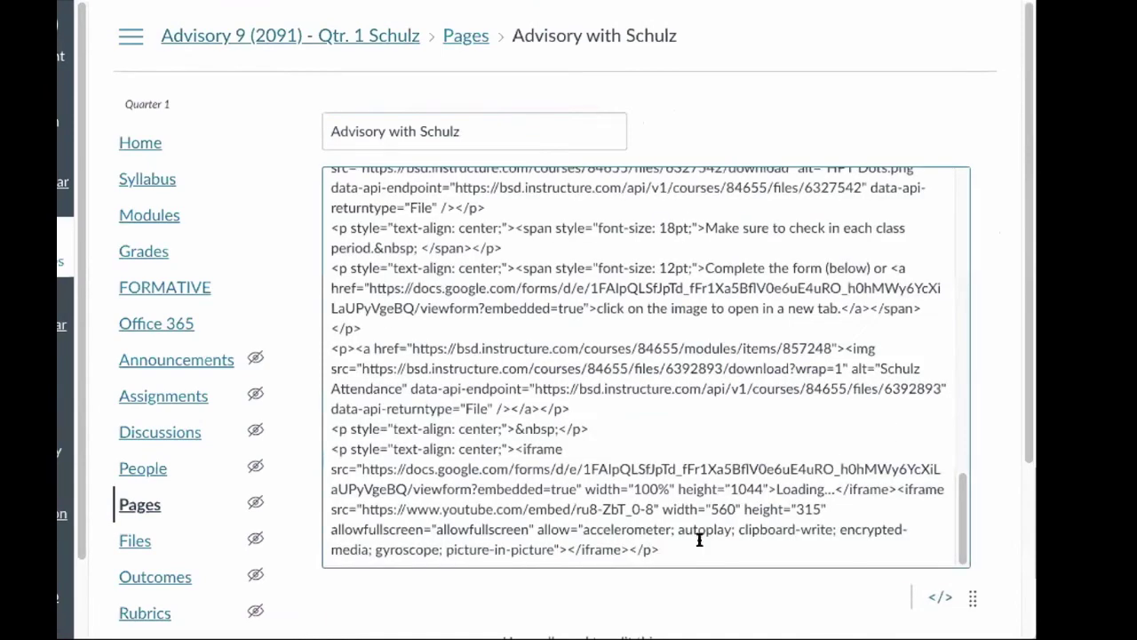
pyautogui.press('Return')
pyautogui.press('Return')
pyautogui.hotkey('ctrl', 'v')
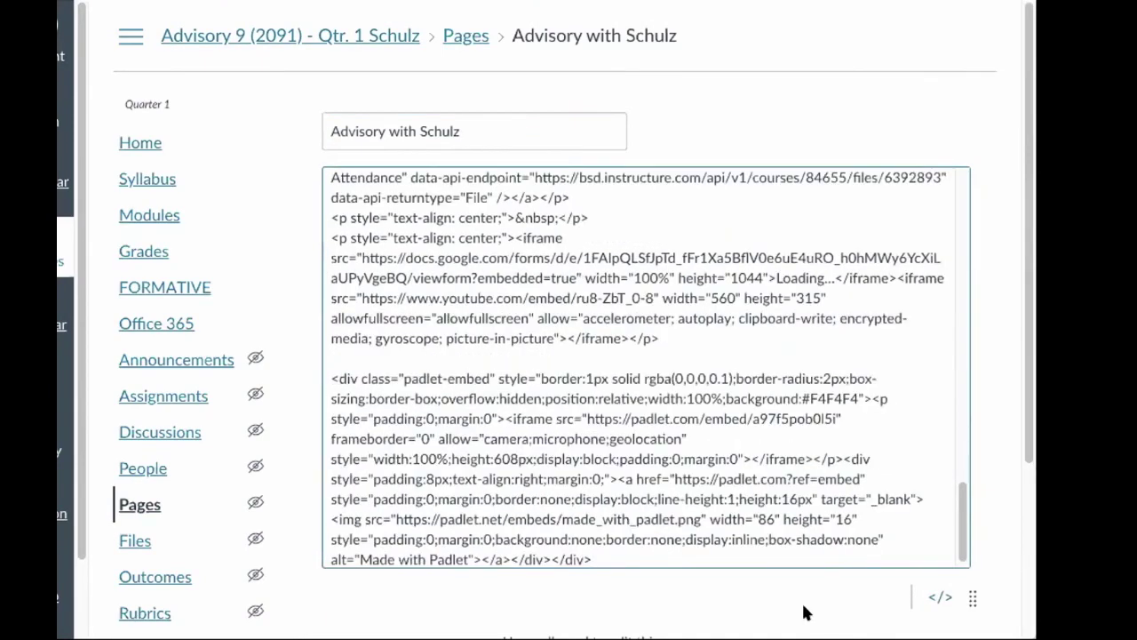
# Check the embedded padlet near the end of the Advisory page in the visual editor, and leave Padlet's embed code view.
pyautogui.click(932, 597)
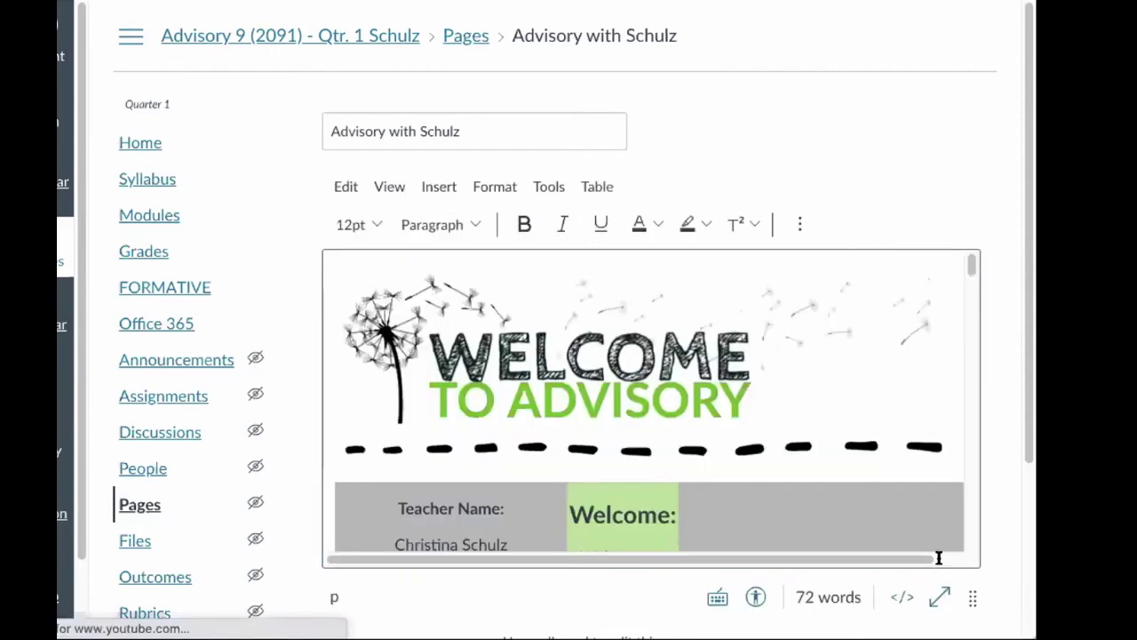
pyautogui.scroll(-5, 938, 557)
pyautogui.scroll(-8, 938, 556)
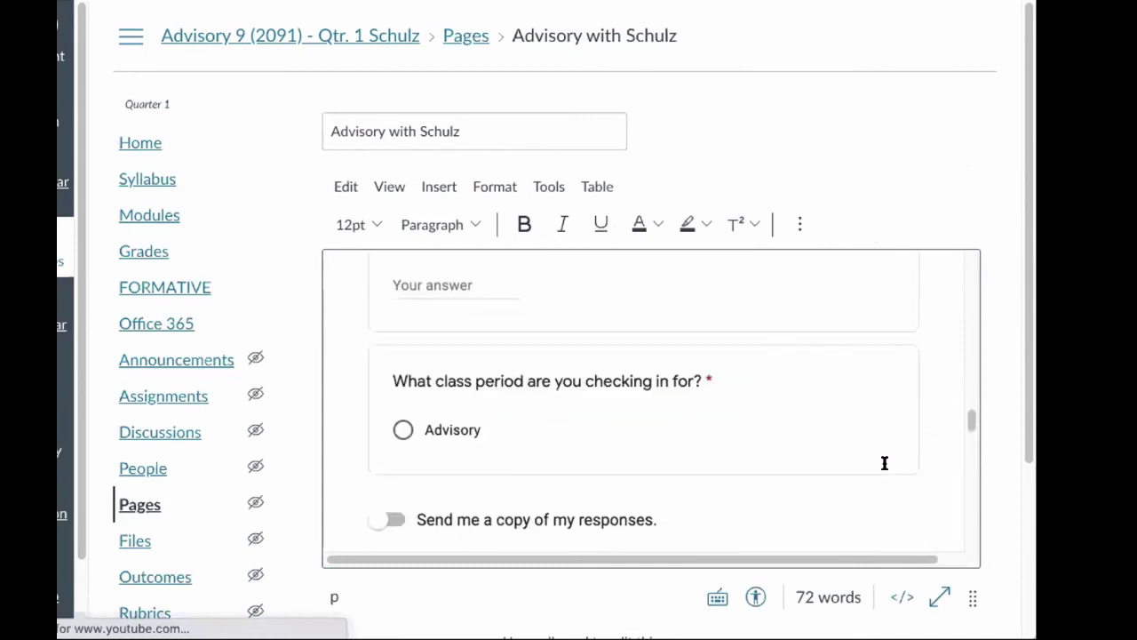
pyautogui.scroll(-10, 884, 462)
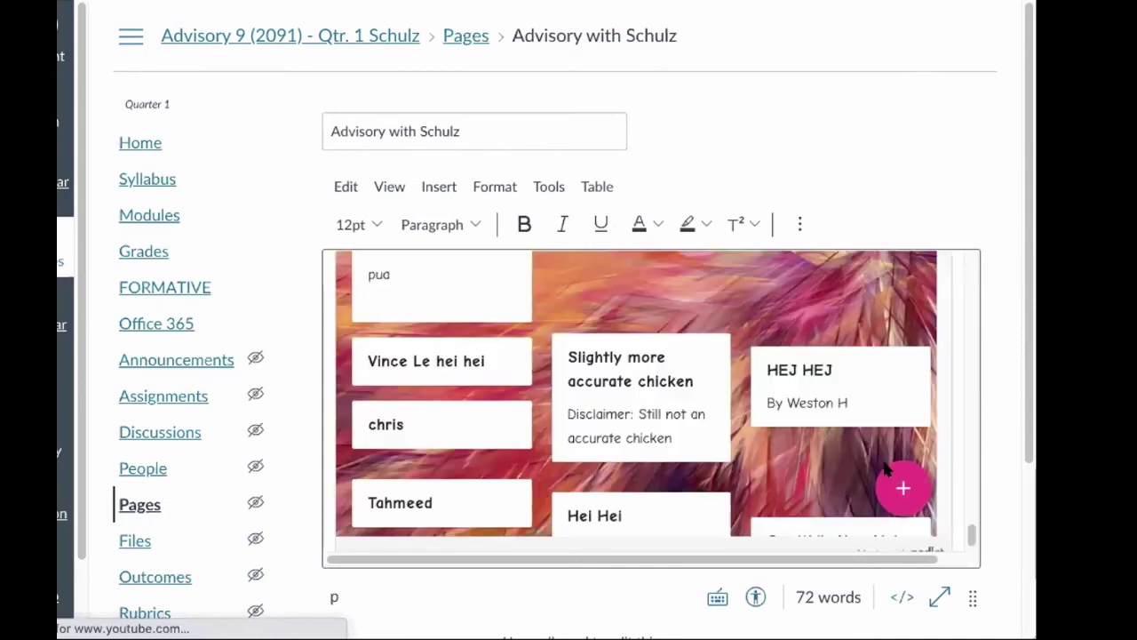
pyautogui.scroll(3, 888, 469)
pyautogui.scroll(1, 884, 462)
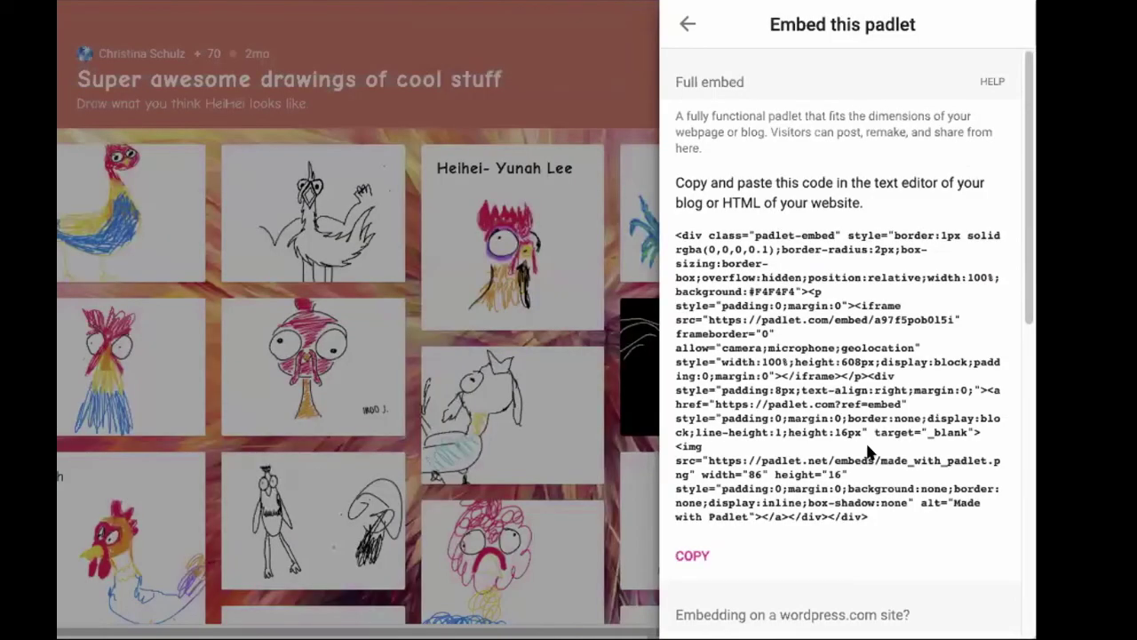
pyautogui.scroll(-1, 868, 453)
pyautogui.click(679, 22)
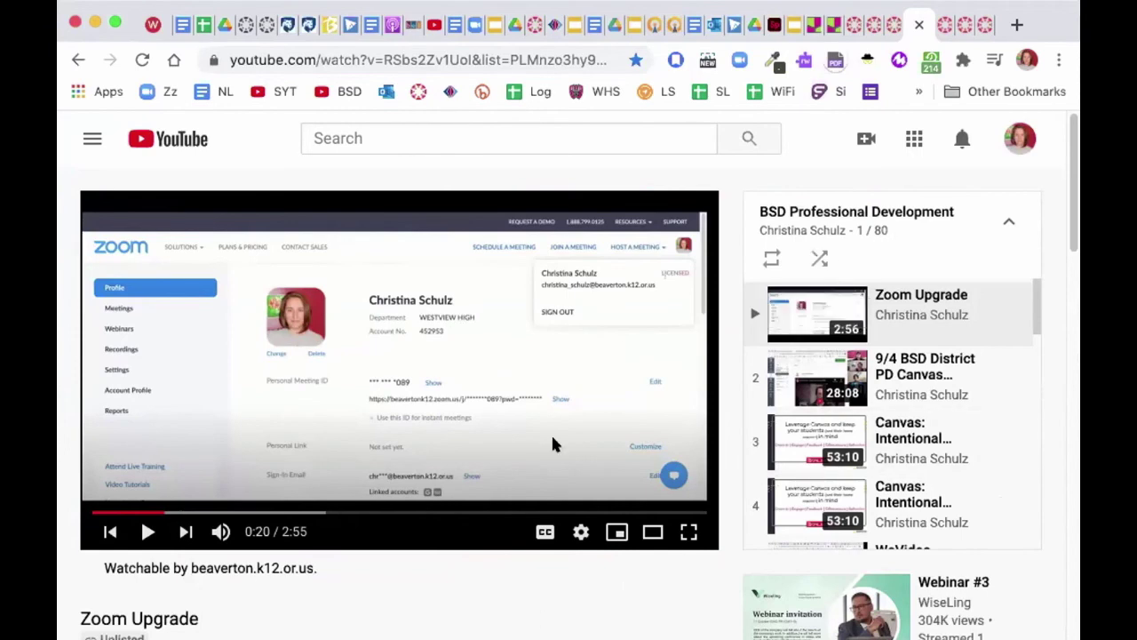
# Show the sharing options, including Embed, for the "Zoom Upgrade" video on YouTube.
pyautogui.scroll(-3, 551, 440)
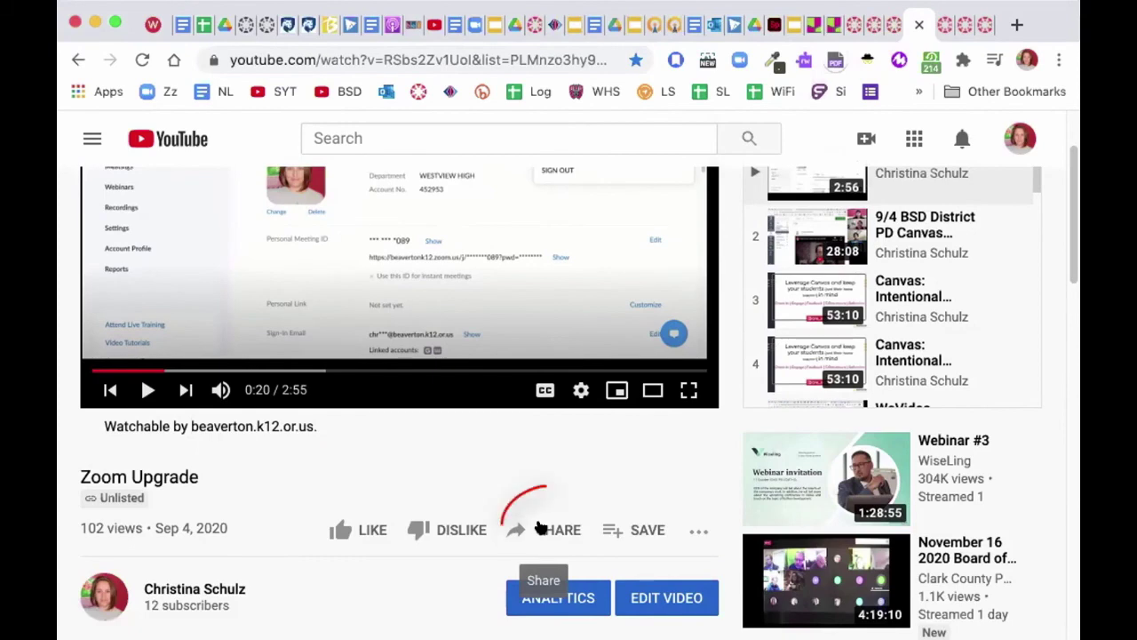
pyautogui.click(541, 528)
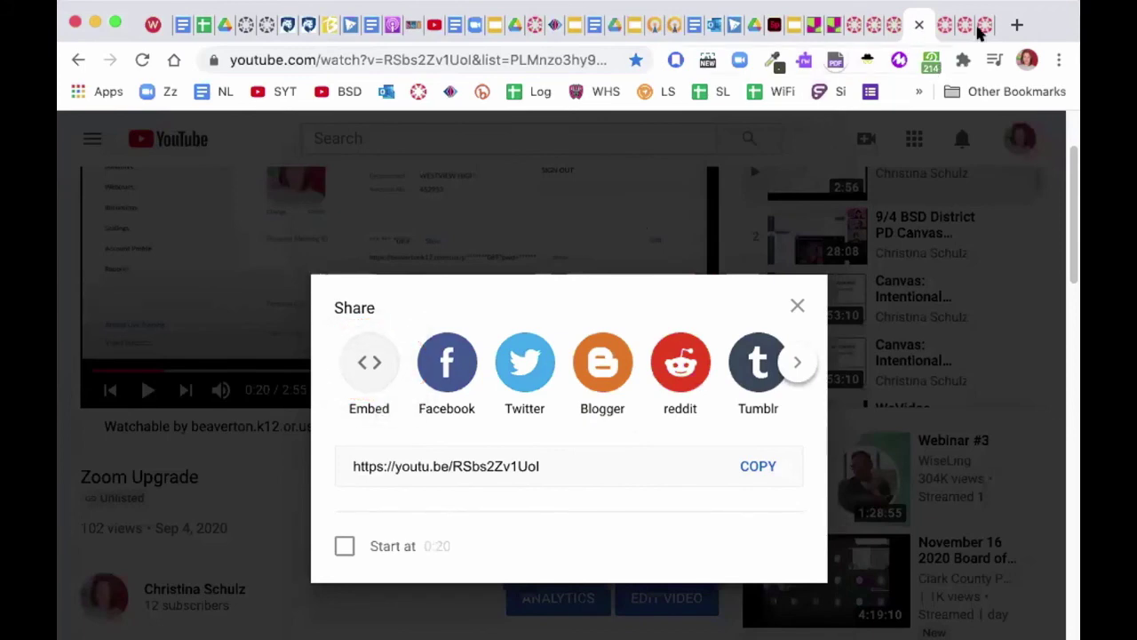
# Switch to Canvas and open the WHS Tech Help page of the Westview High Staff course.
pyautogui.click(977, 27)
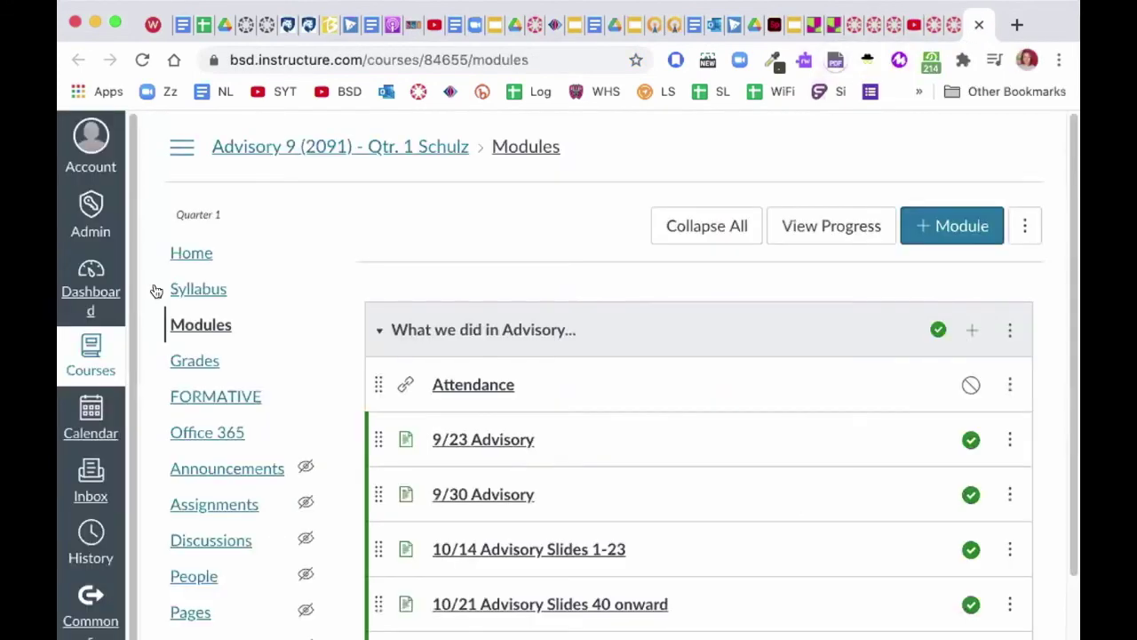
pyautogui.click(91, 363)
pyautogui.scroll(-10, 250, 429)
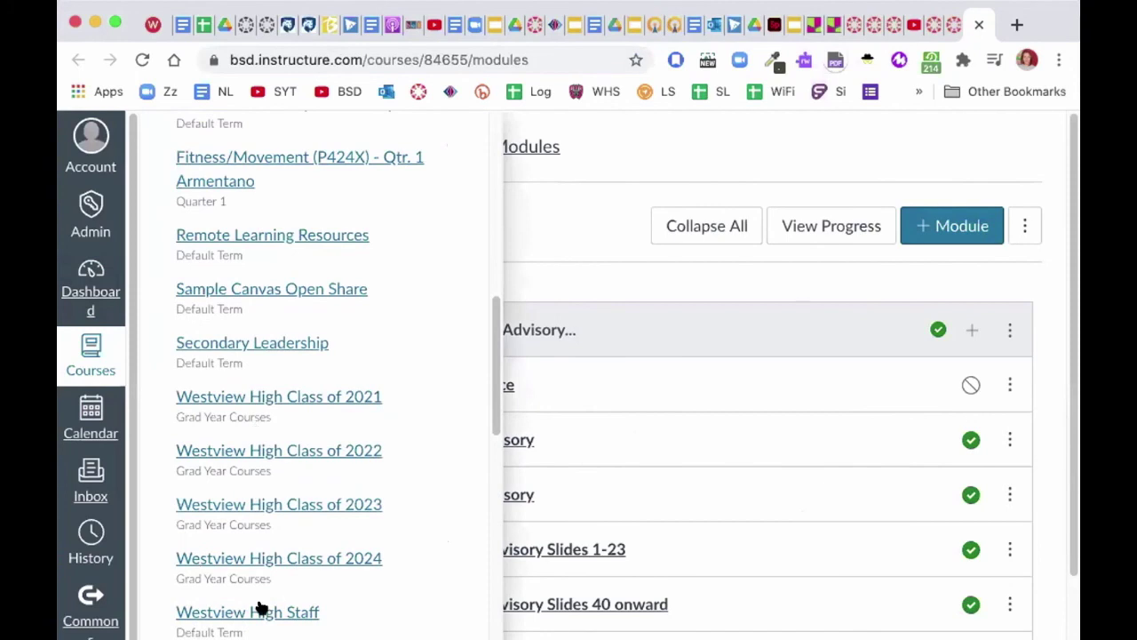
pyautogui.click(261, 610)
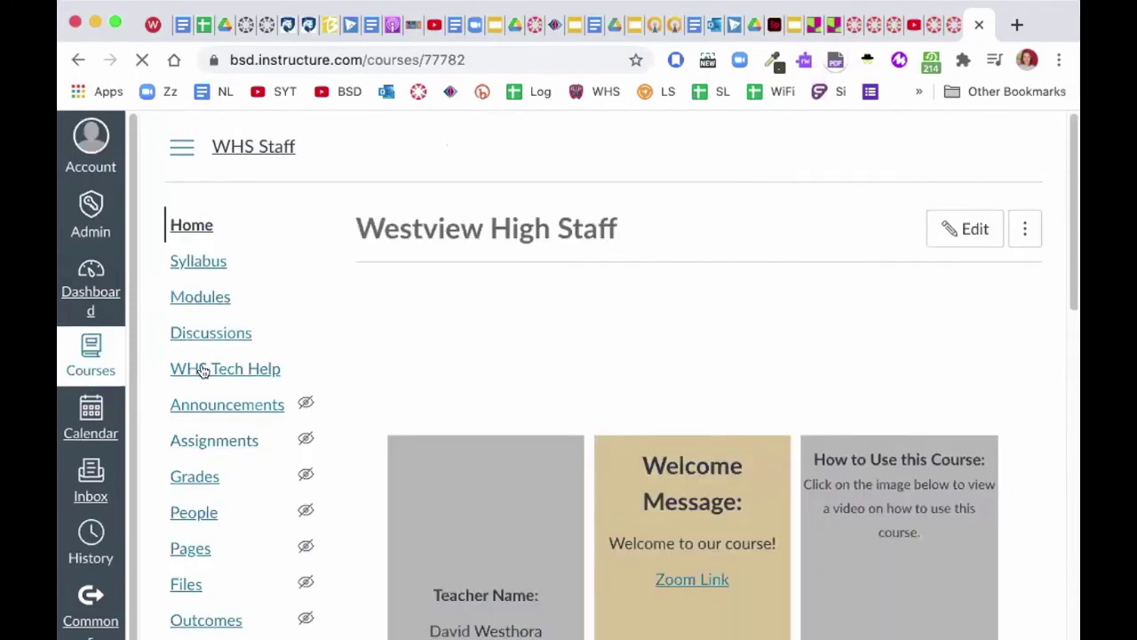
pyautogui.click(201, 370)
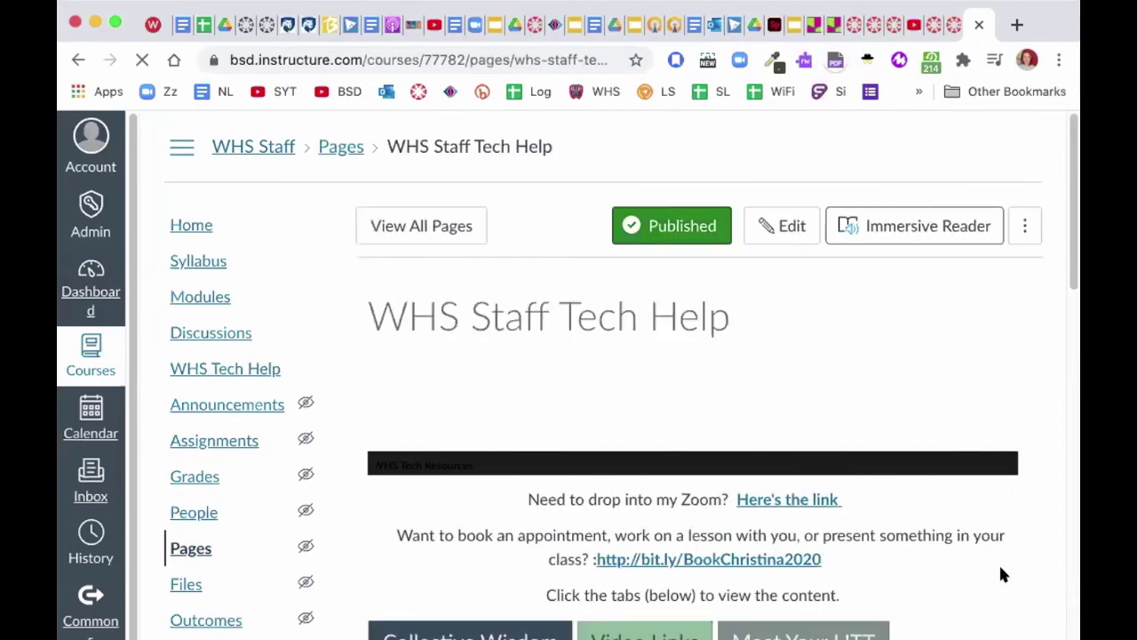
# Show the Video Links section of the WHS Staff Tech Help page down to its embedded YouTube playlist.
pyautogui.scroll(-3, 1000, 569)
pyautogui.scroll(-2, 1000, 574)
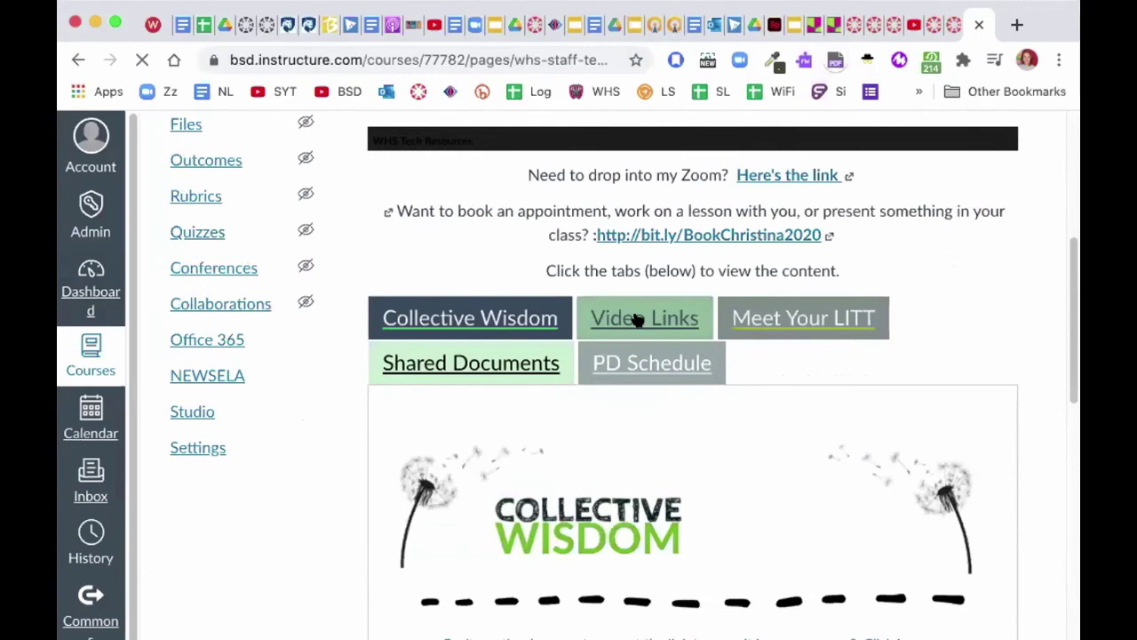
pyautogui.click(640, 314)
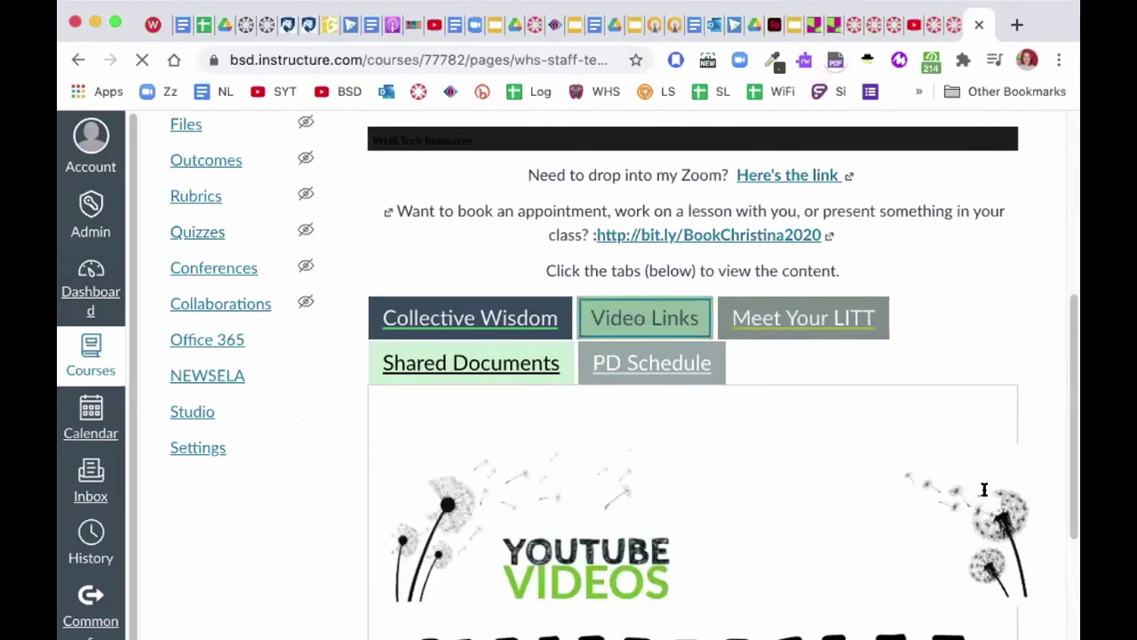
pyautogui.scroll(-2, 1048, 587)
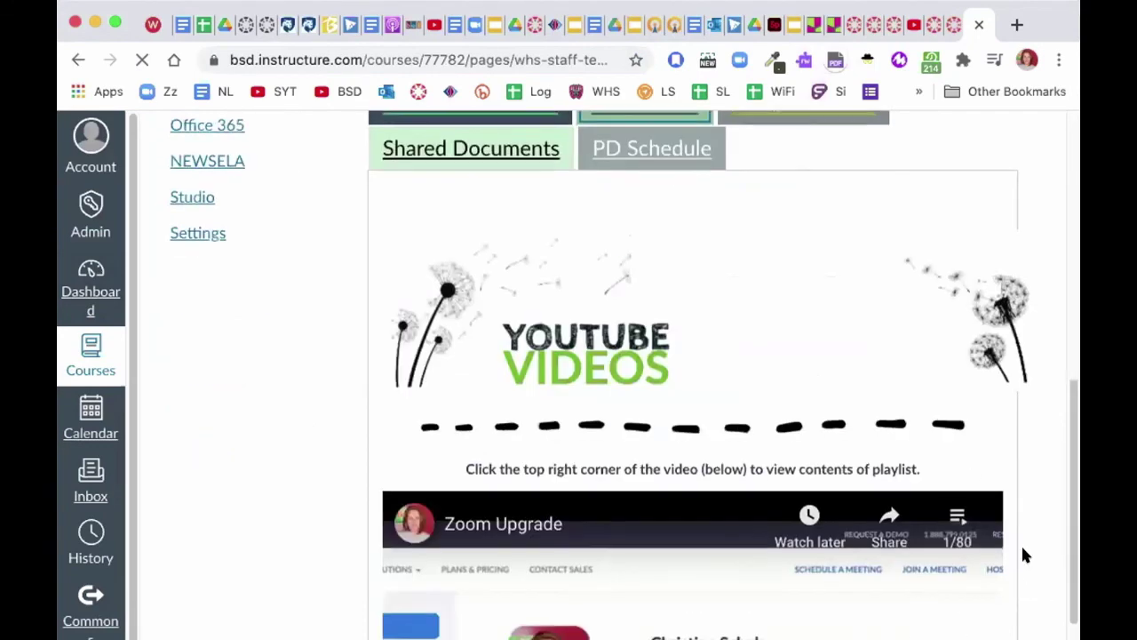
pyautogui.scroll(-2, 1024, 555)
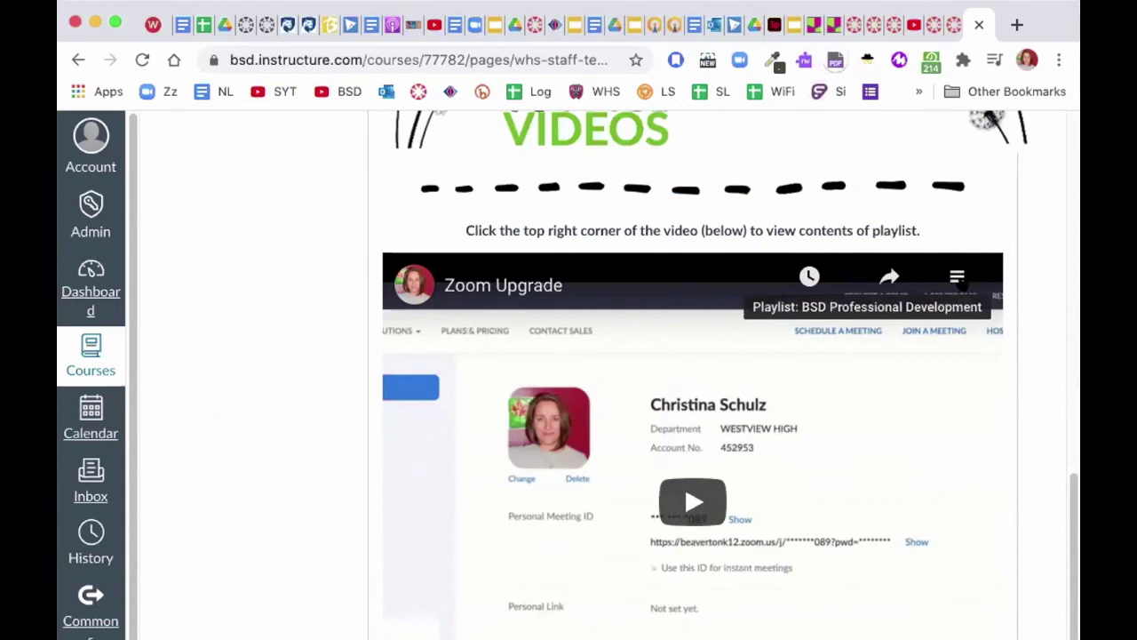
# List the contents of the embedded BSD Professional Development playlist and play "How to use Html to change background color".
pyautogui.click(957, 277)
pyautogui.scroll(-8, 876, 508)
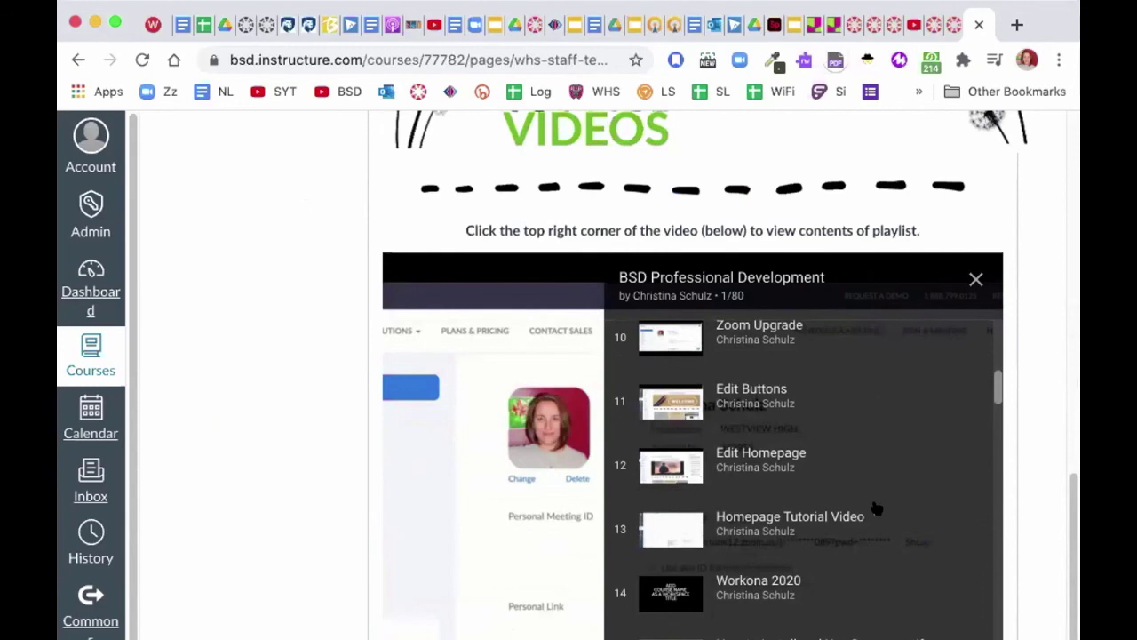
pyautogui.scroll(-10, 876, 508)
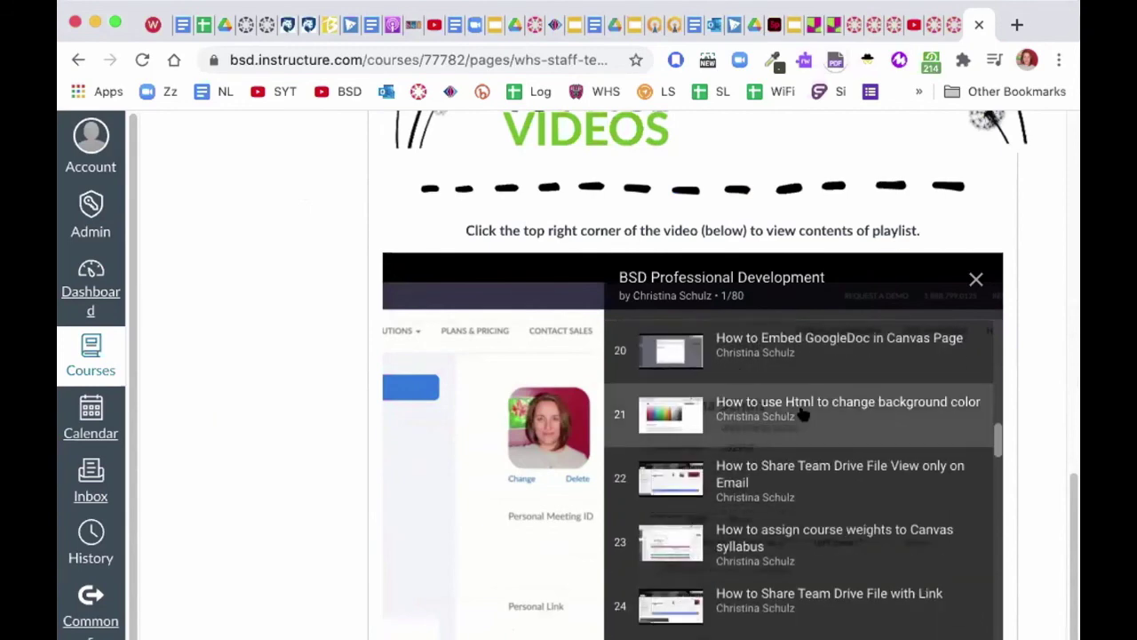
pyautogui.click(803, 413)
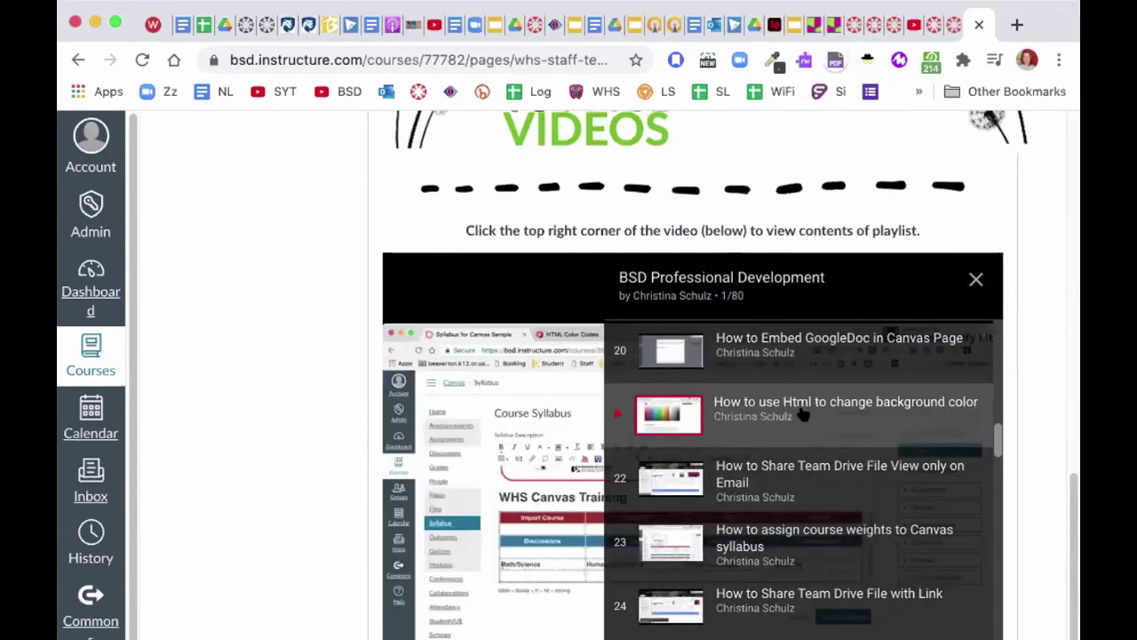
# Look through the remaining videos in the embedded playlist, and close the playlist listing to return to the video.
pyautogui.scroll(-12, 804, 413)
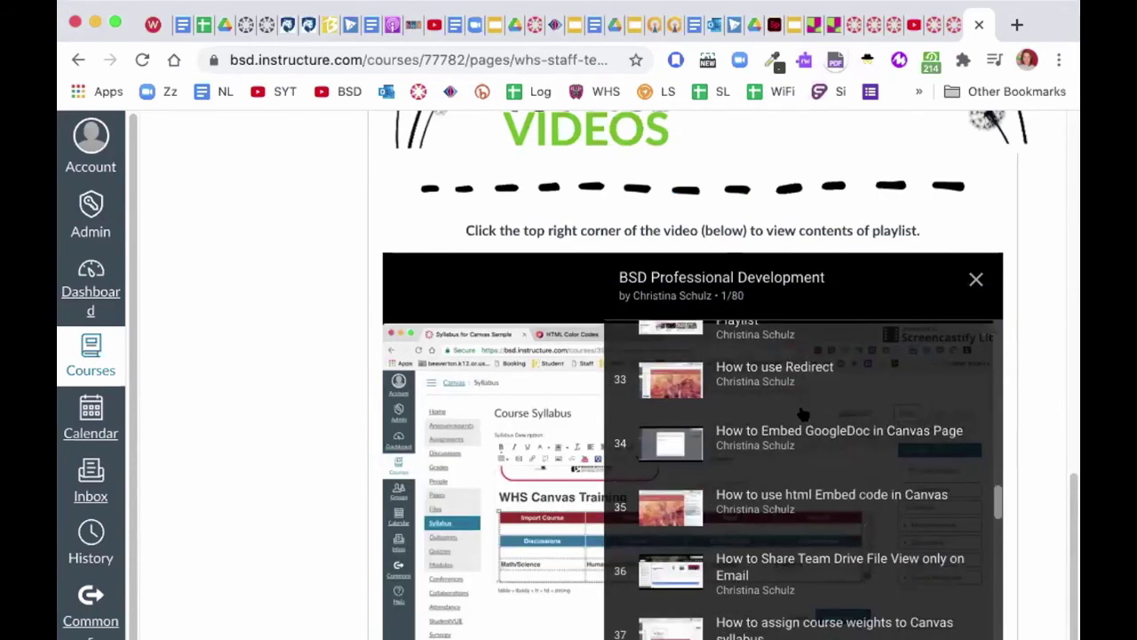
pyautogui.scroll(-6, 803, 413)
pyautogui.scroll(-14, 802, 415)
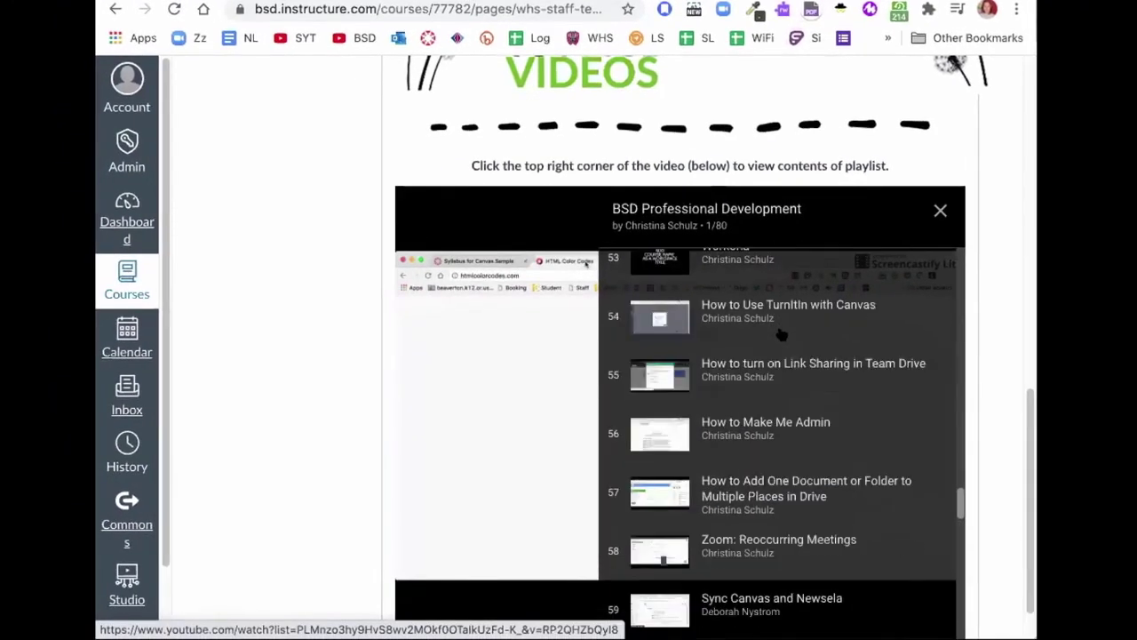
pyautogui.scroll(-4, 782, 334)
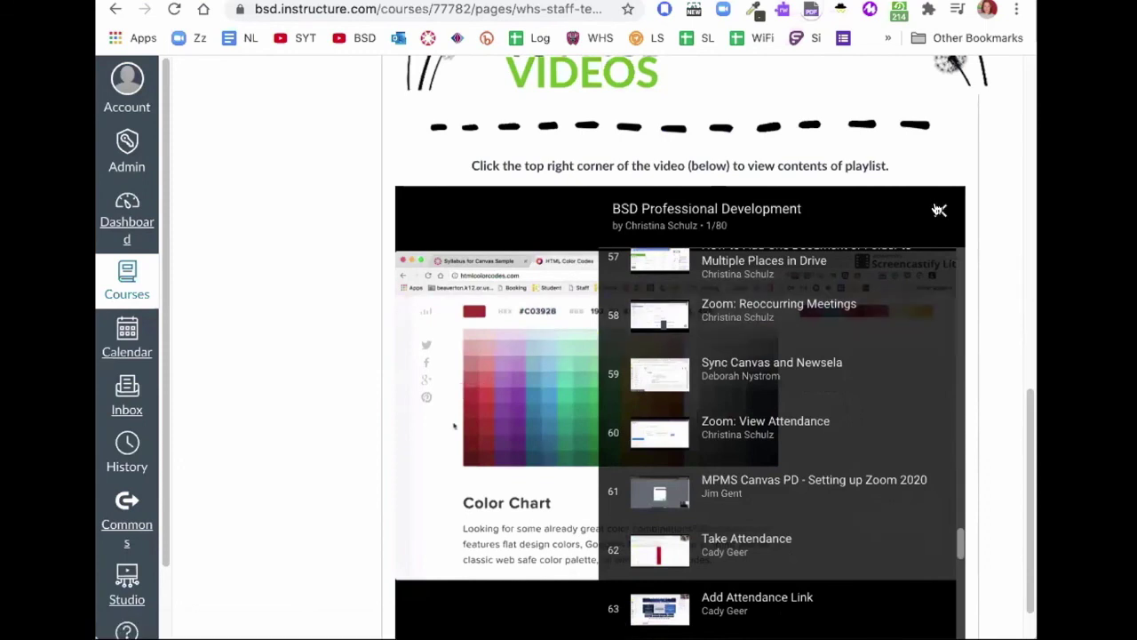
pyautogui.click(939, 210)
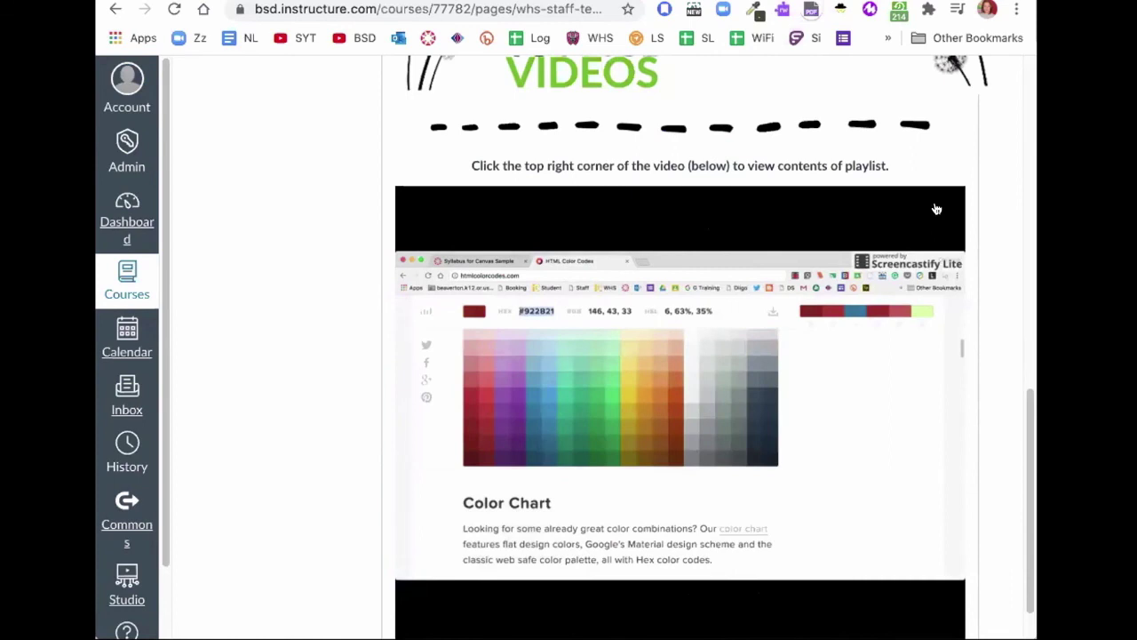
pyautogui.moveTo(937, 209)
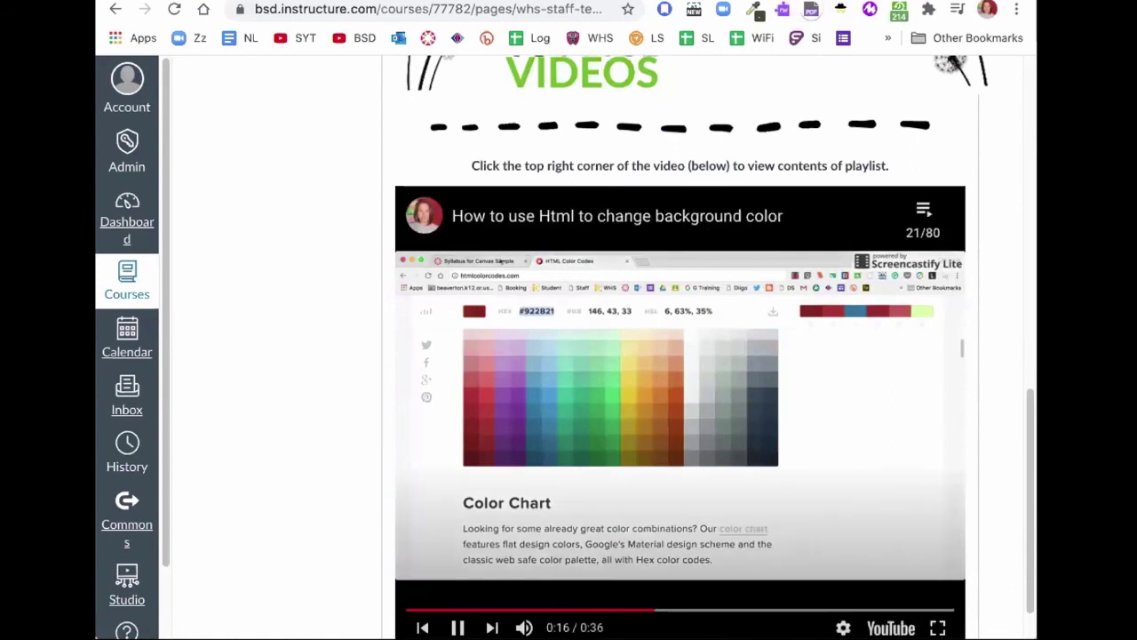